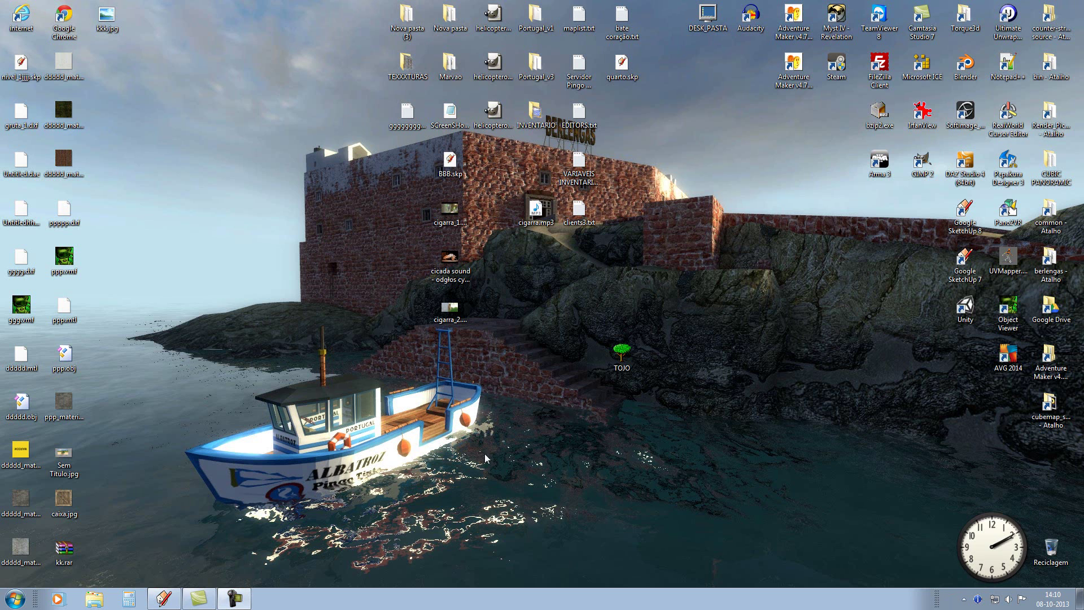
Restore the gruta_1.skp model and zoom in on the vaulted room's arched front wall
{"action": "left_click", "coordinate": [164, 599]}
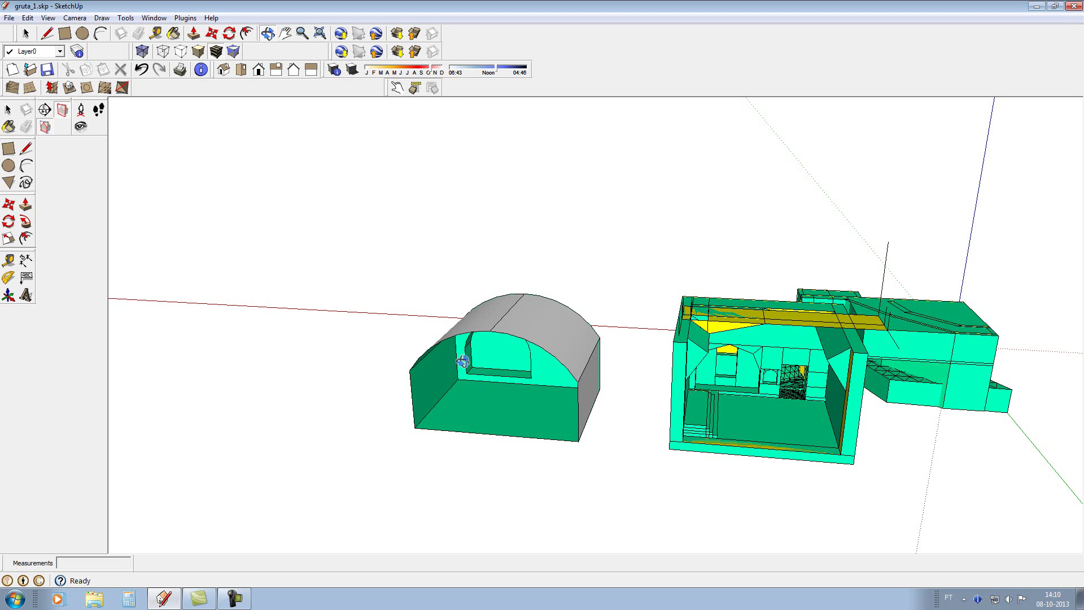
{"action": "mouse_move", "coordinate": [493, 389]}
{"action": "middle_mouse_down"}
{"action": "mouse_move", "coordinate": [503, 367]}
{"action": "mouse_move", "coordinate": [426, 364]}
{"action": "mouse_move", "coordinate": [678, 365]}
{"action": "mouse_move", "coordinate": [646, 356]}
{"action": "mouse_move", "coordinate": [646, 339]}
{"action": "middle_mouse_up"}
{"action": "scroll", "coordinate": [637, 345], "scroll_direction": "up", "scroll_amount": 3}
{"action": "scroll", "coordinate": [637, 346], "scroll_direction": "down", "scroll_amount": 2}
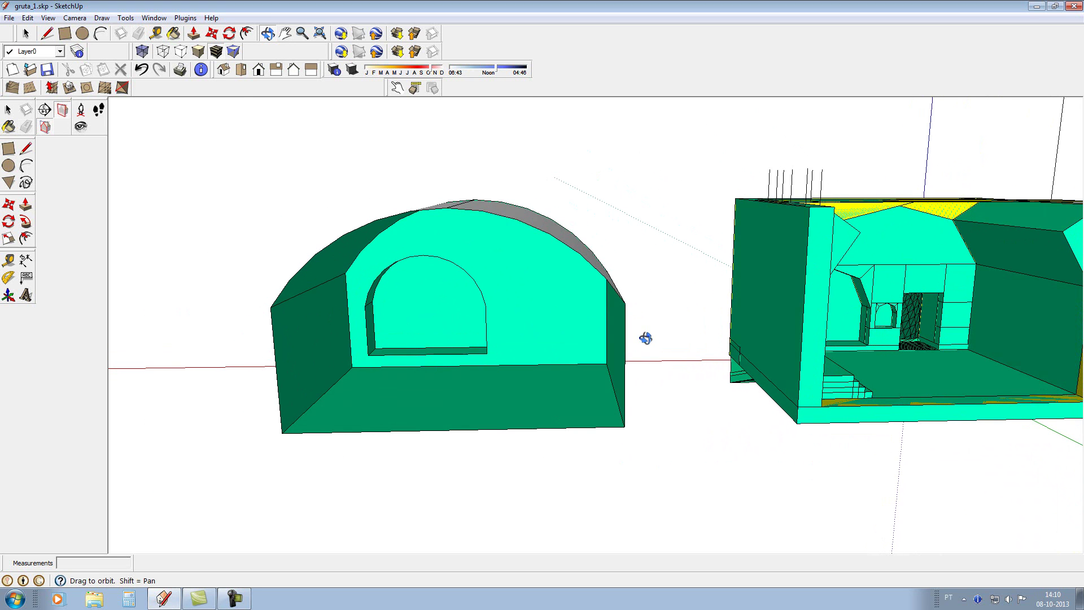
{"action": "left_click", "coordinate": [65, 33]}
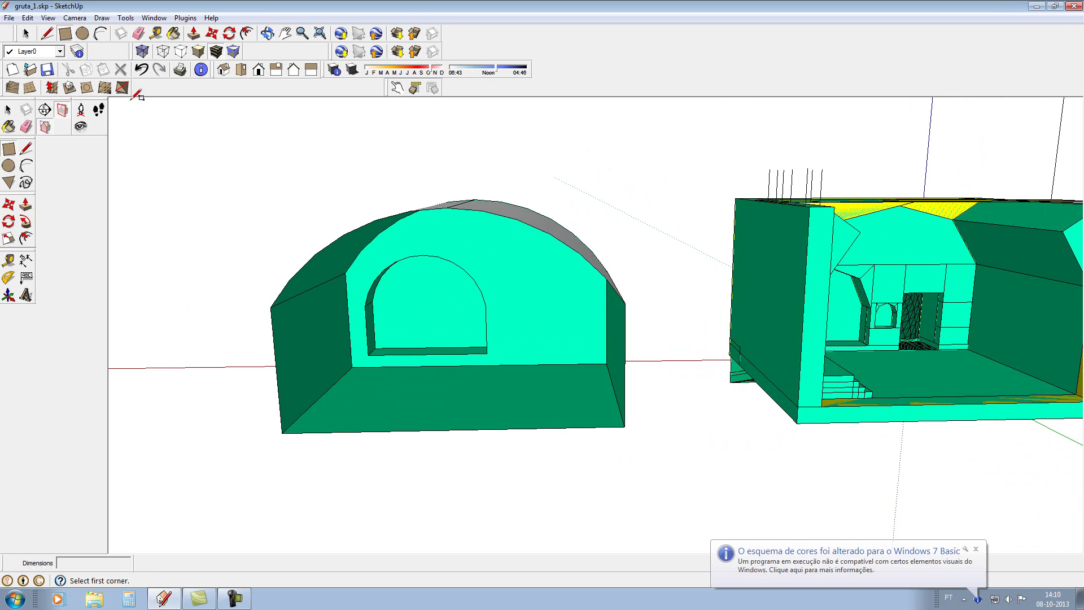
{"action": "scroll", "coordinate": [520, 326], "scroll_direction": "up", "scroll_amount": 2}
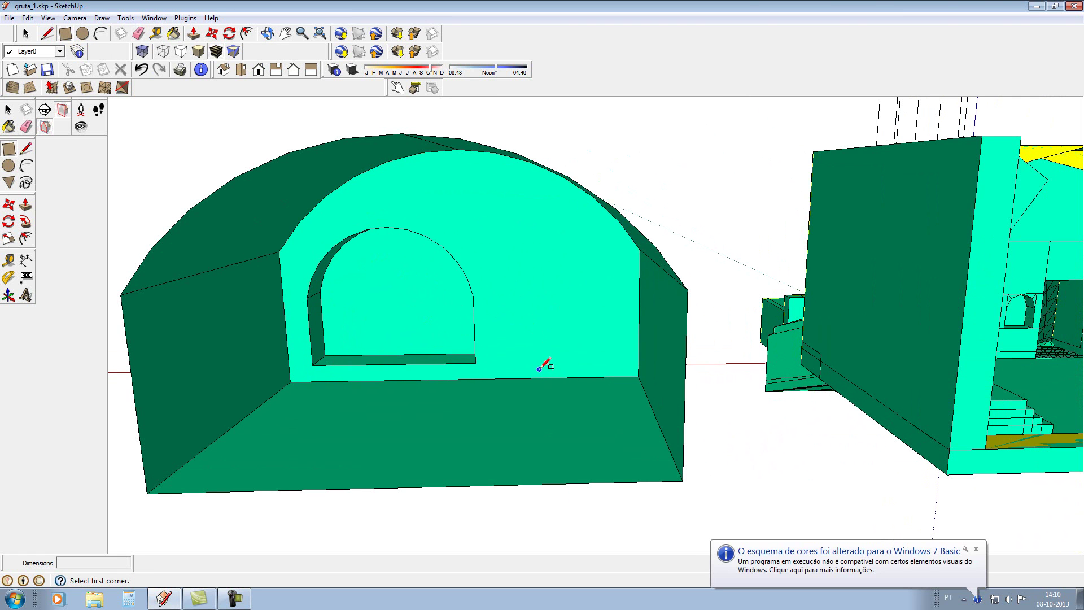
{"action": "scroll", "coordinate": [542, 367], "scroll_direction": "down", "scroll_amount": 3}
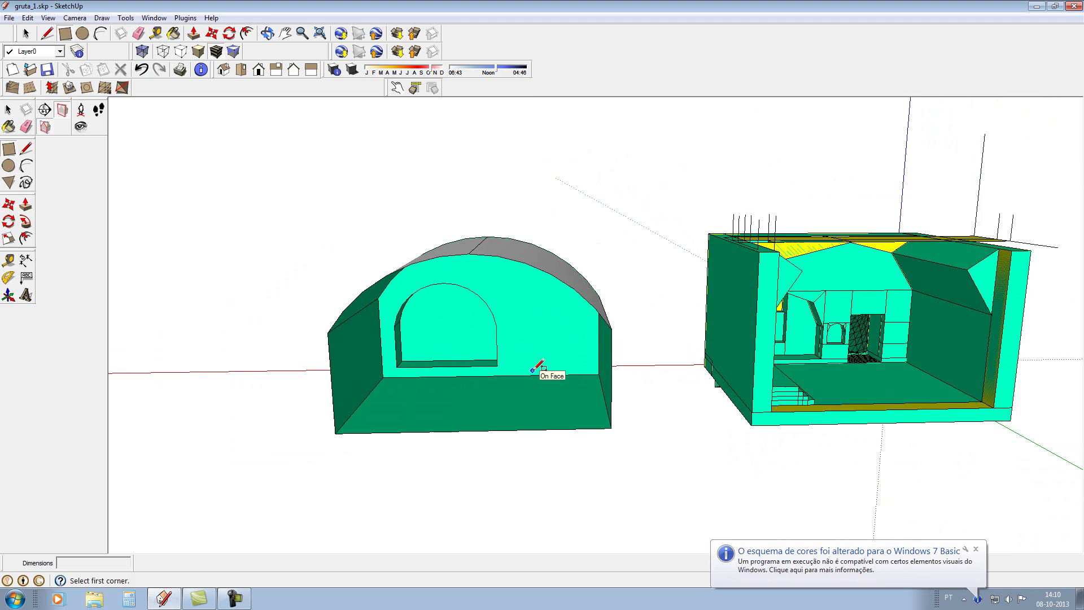
{"action": "scroll", "coordinate": [587, 367], "scroll_direction": "up", "scroll_amount": 1}
{"action": "scroll", "coordinate": [581, 365], "scroll_direction": "up", "scroll_amount": 1}
{"action": "scroll", "coordinate": [573, 367], "scroll_direction": "up", "scroll_amount": 1}
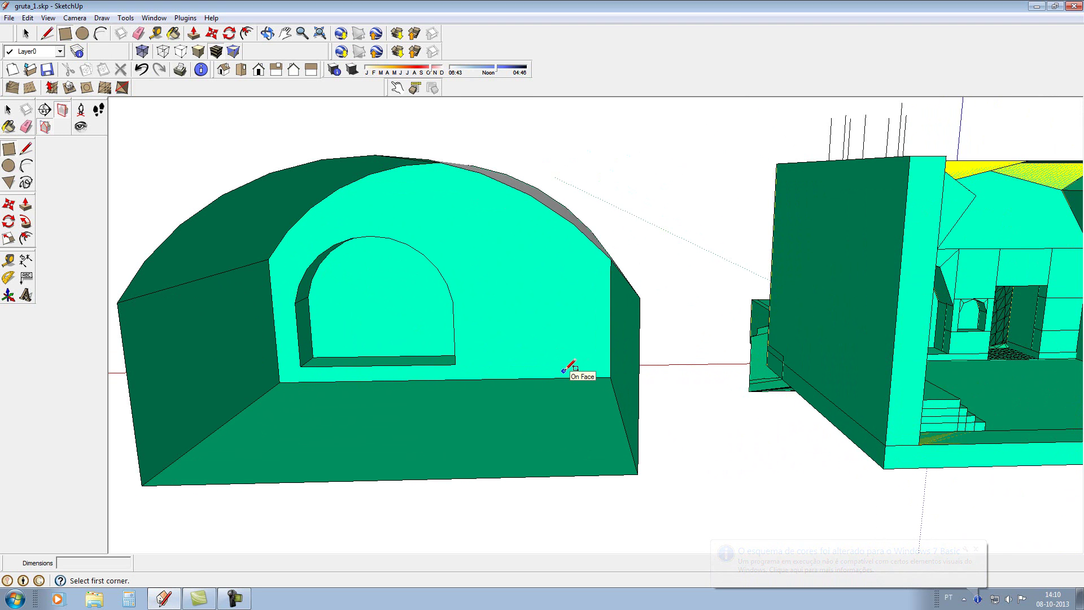
Draw a tall rectangle right of the big arch and push it into the wall as a doorway recess
{"action": "left_click", "coordinate": [566, 373]}
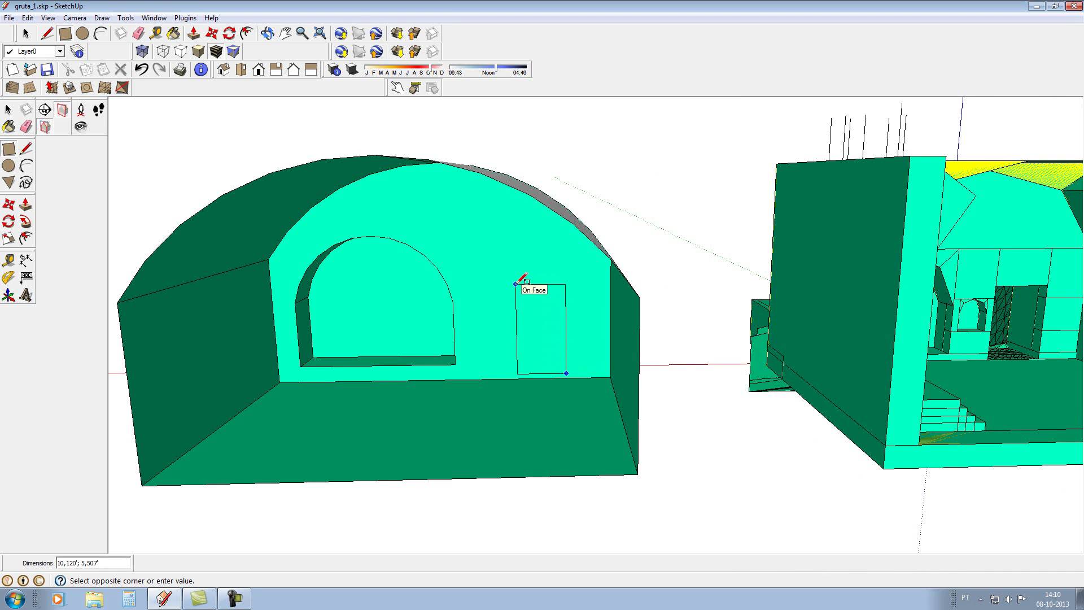
{"action": "left_click", "coordinate": [514, 285]}
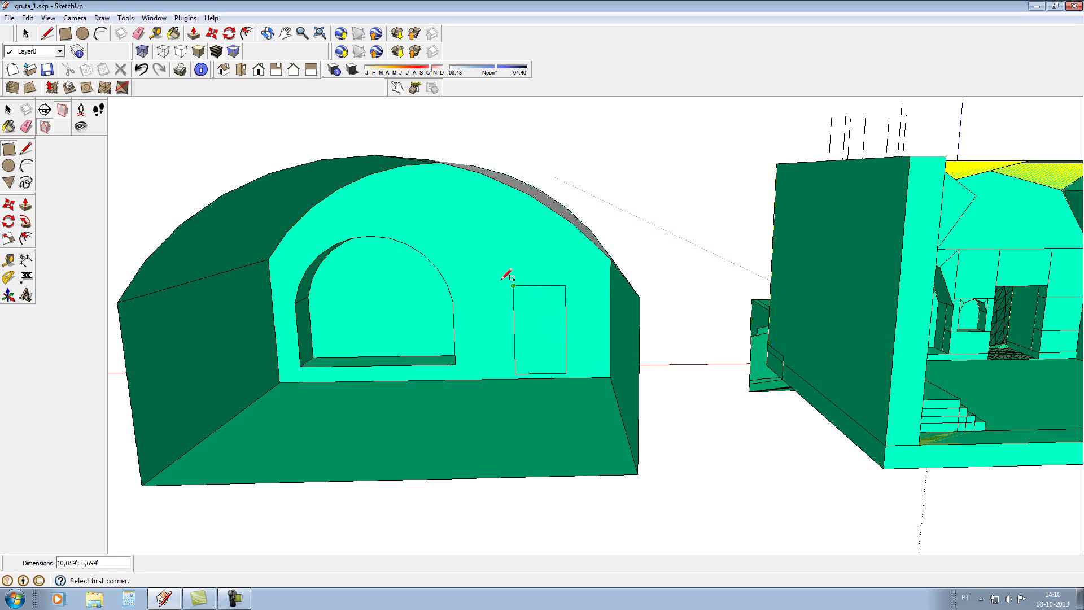
{"action": "left_click", "coordinate": [26, 205]}
{"action": "left_click", "coordinate": [544, 362]}
{"action": "left_click", "coordinate": [416, 329]}
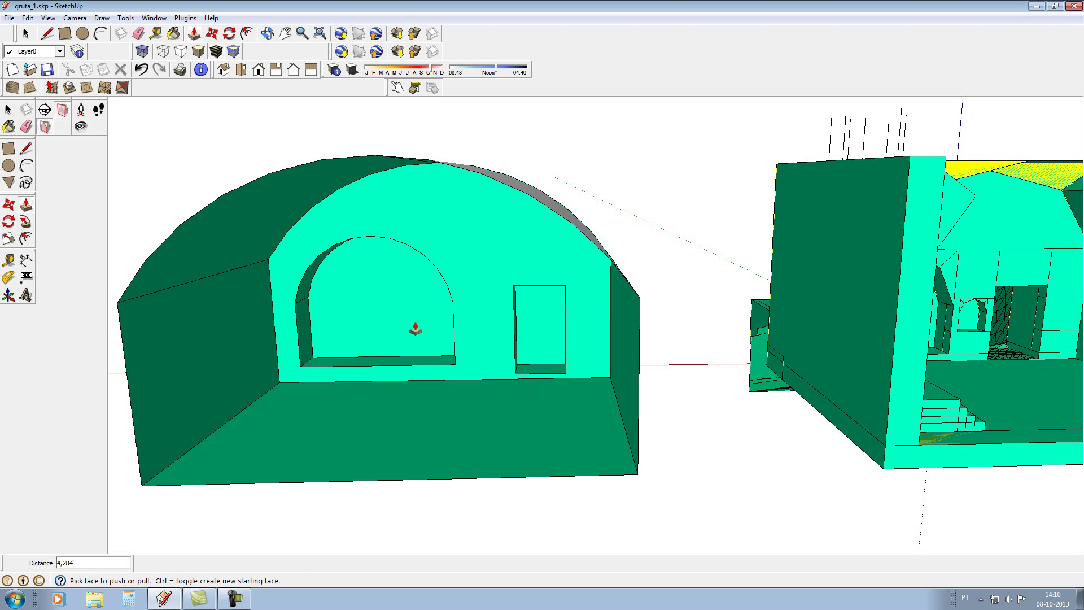
{"action": "scroll", "coordinate": [464, 266], "scroll_direction": "up", "scroll_amount": 1}
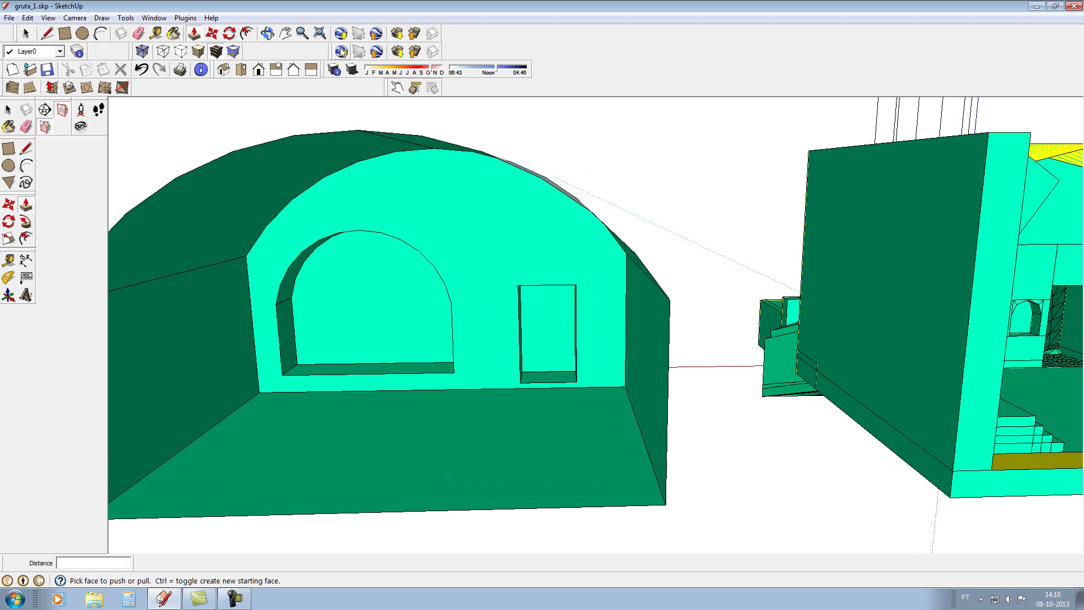
Draw the niche's bottom edge and two vertical sides between the big arch and the doorway
{"action": "left_click", "coordinate": [47, 33]}
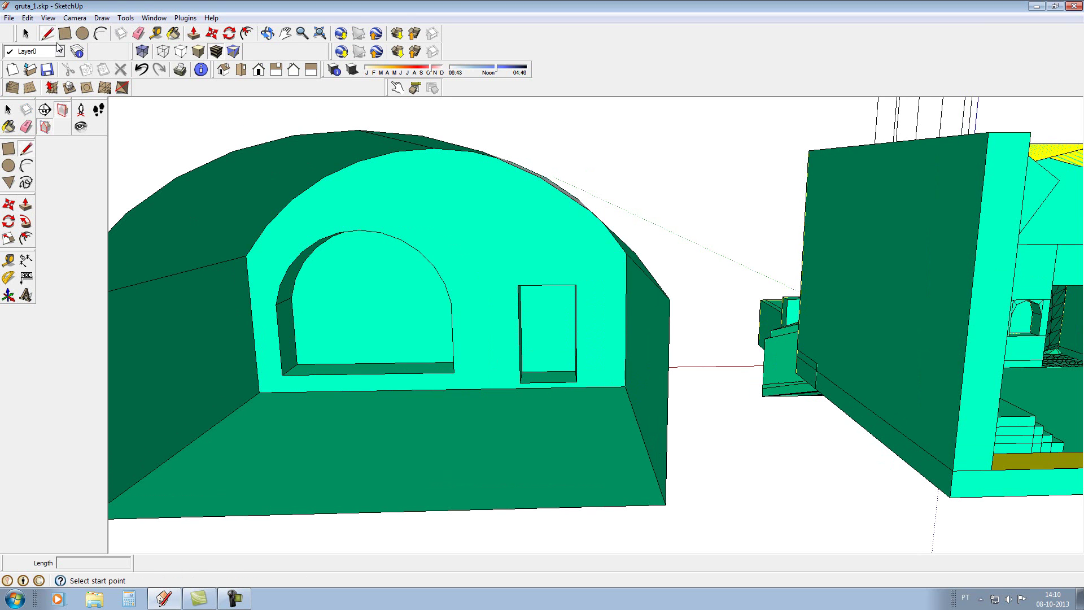
{"action": "scroll", "coordinate": [494, 364], "scroll_direction": "up", "scroll_amount": 2}
{"action": "scroll", "coordinate": [493, 364], "scroll_direction": "down", "scroll_amount": 3}
{"action": "scroll", "coordinate": [487, 349], "scroll_direction": "up", "scroll_amount": 2}
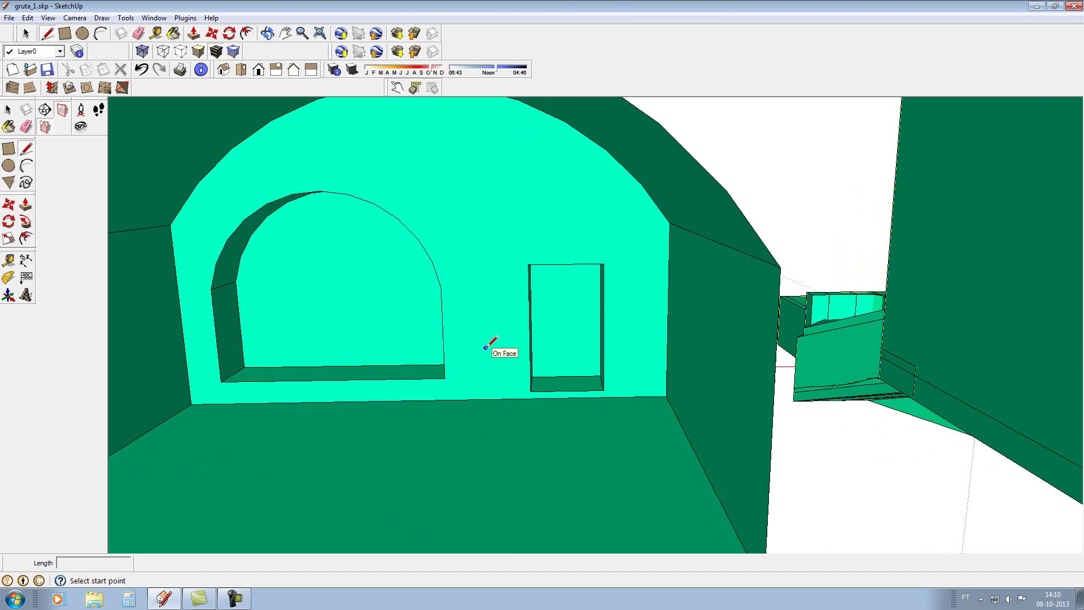
{"action": "scroll", "coordinate": [463, 339], "scroll_direction": "up", "scroll_amount": 3}
{"action": "left_click", "coordinate": [462, 348]}
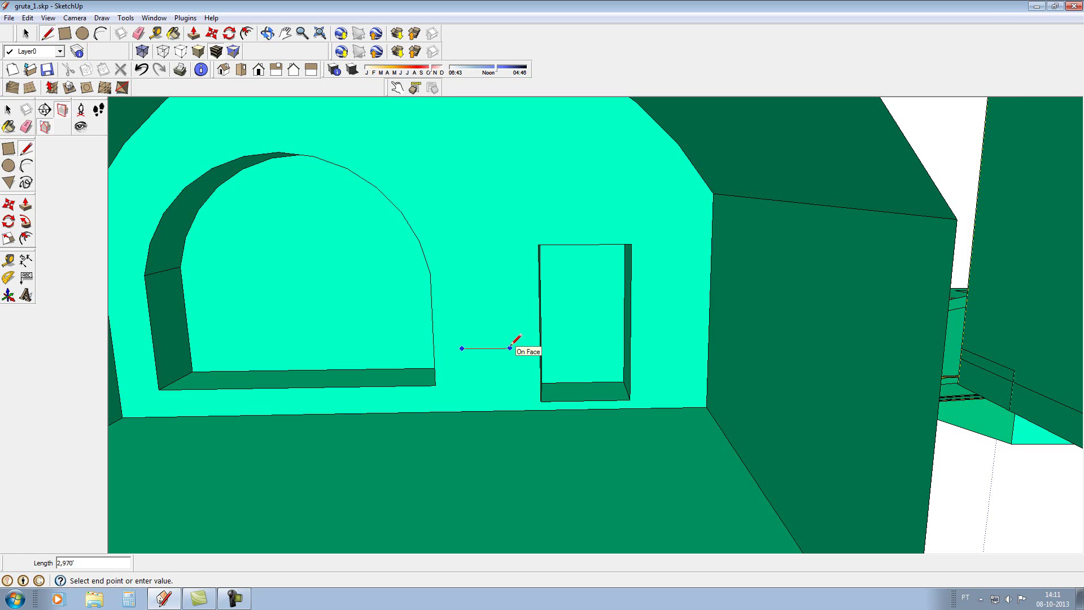
{"action": "left_click", "coordinate": [510, 348]}
{"action": "left_click", "coordinate": [509, 305]}
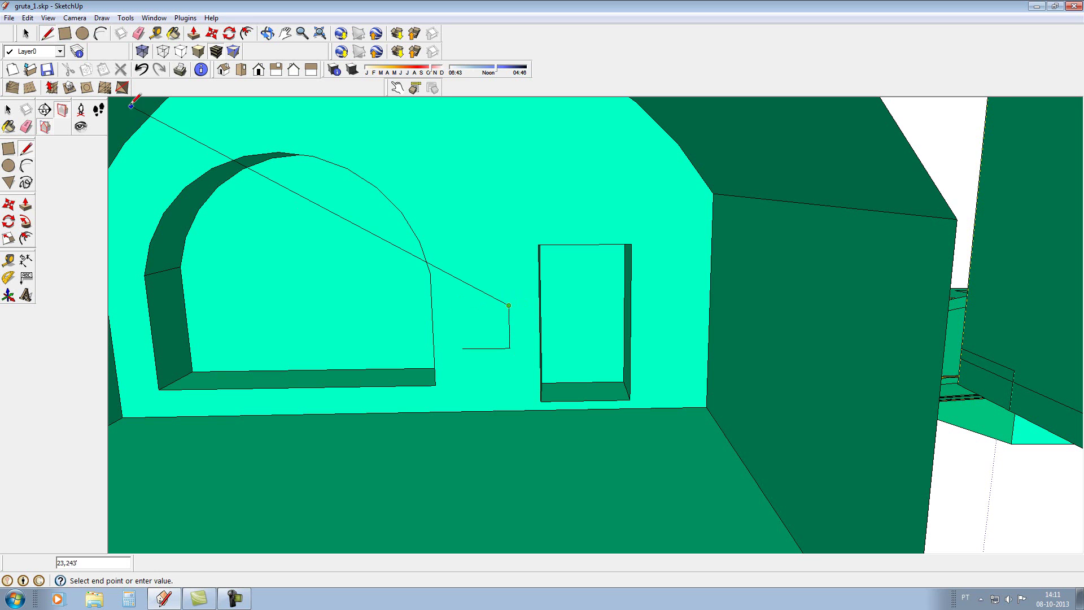
{"action": "key", "text": "Escape"}
{"action": "left_click", "coordinate": [462, 348]}
{"action": "left_click", "coordinate": [462, 306]}
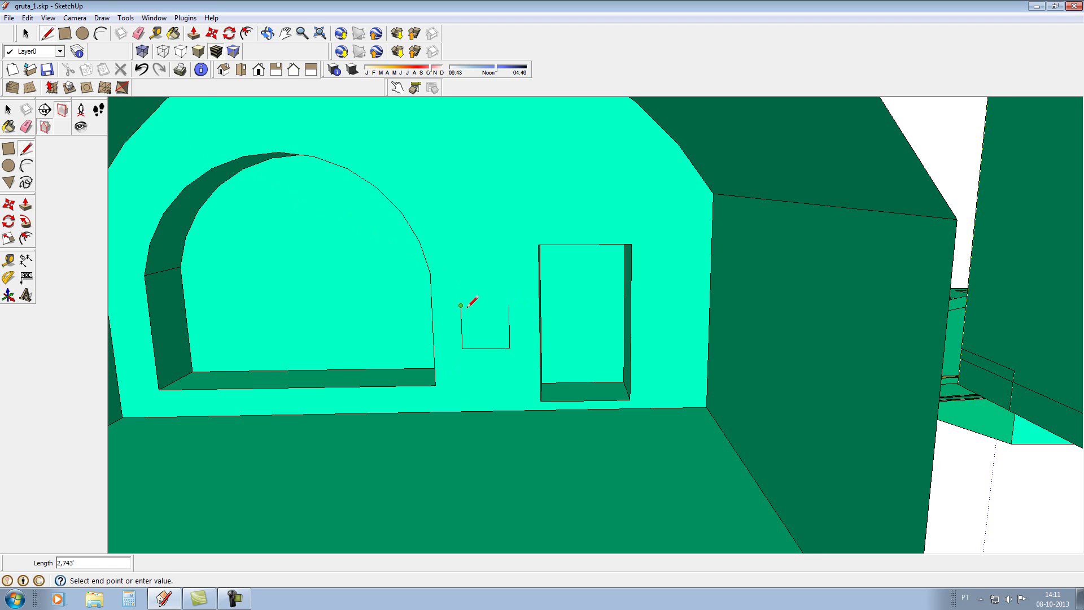
Top the niche outline with a rounded arc between its upper corners
{"action": "left_click", "coordinate": [102, 34]}
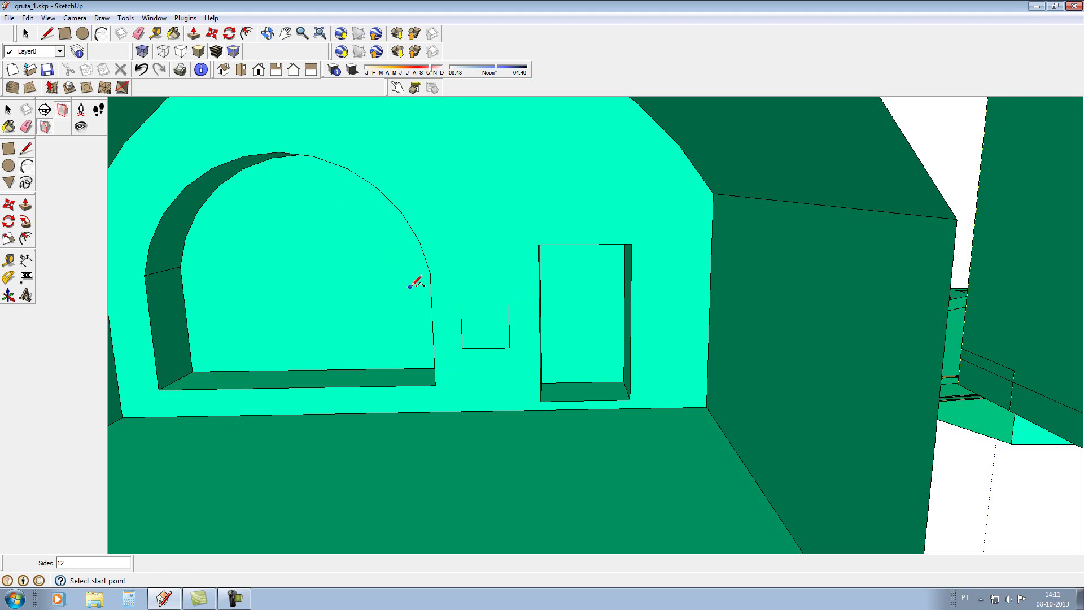
{"action": "left_click", "coordinate": [461, 306]}
{"action": "left_click", "coordinate": [509, 306]}
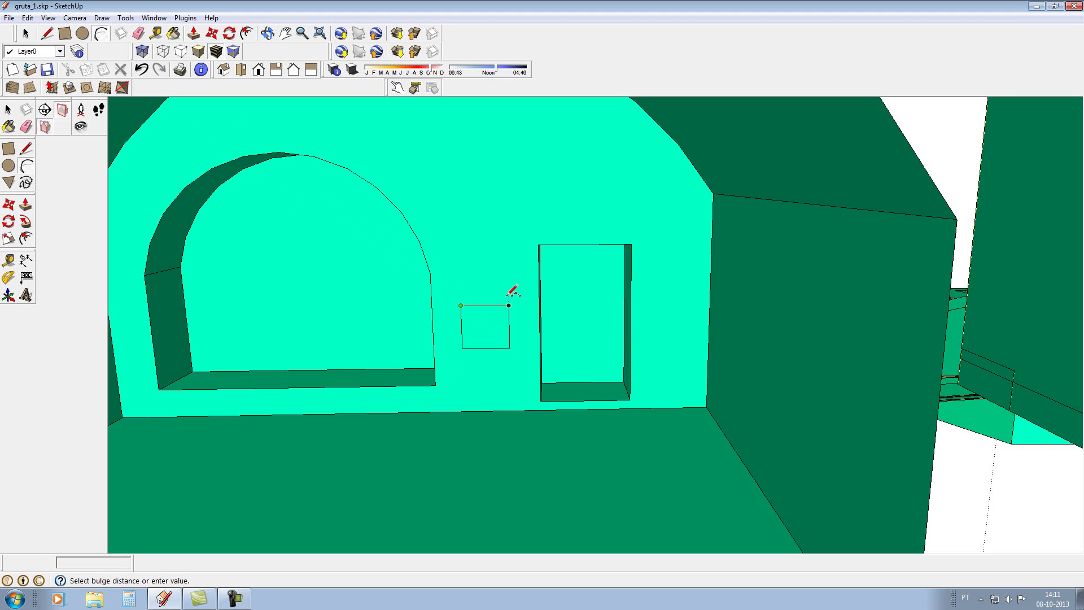
{"action": "scroll", "coordinate": [500, 276], "scroll_direction": "up", "scroll_amount": 2}
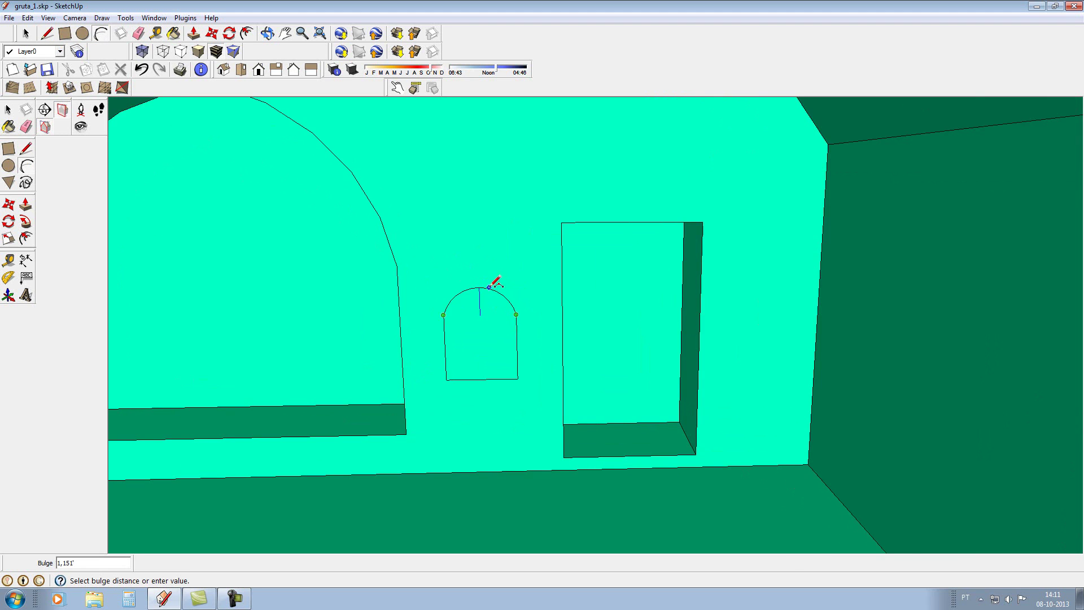
{"action": "left_click", "coordinate": [480, 288]}
{"action": "scroll", "coordinate": [483, 286], "scroll_direction": "down", "scroll_amount": 2}
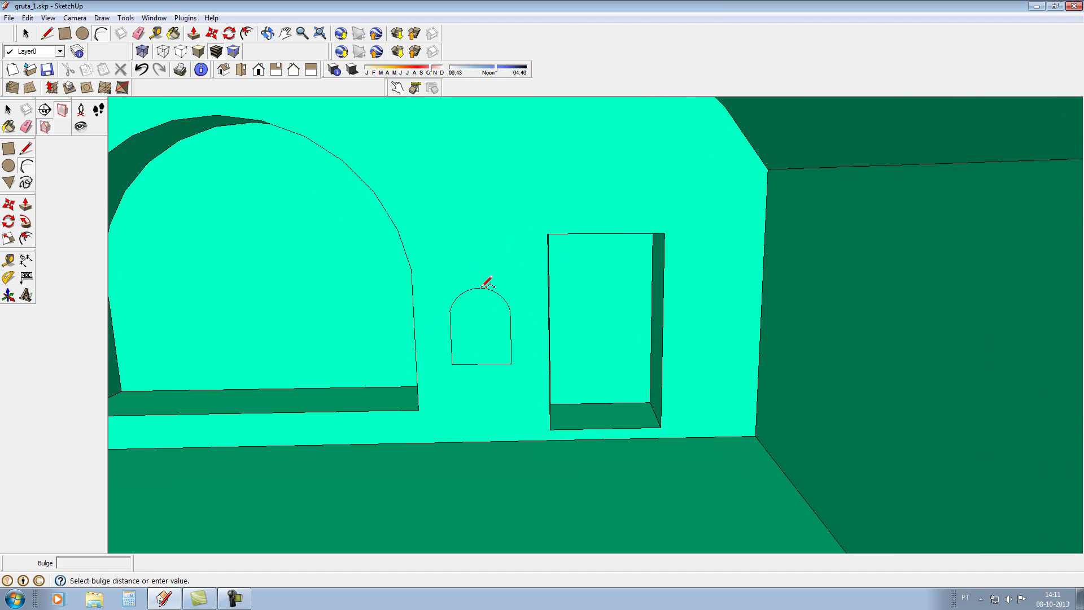
Push the arch-topped niche into the wall, then pull it back slightly shallower
{"action": "left_click", "coordinate": [26, 205]}
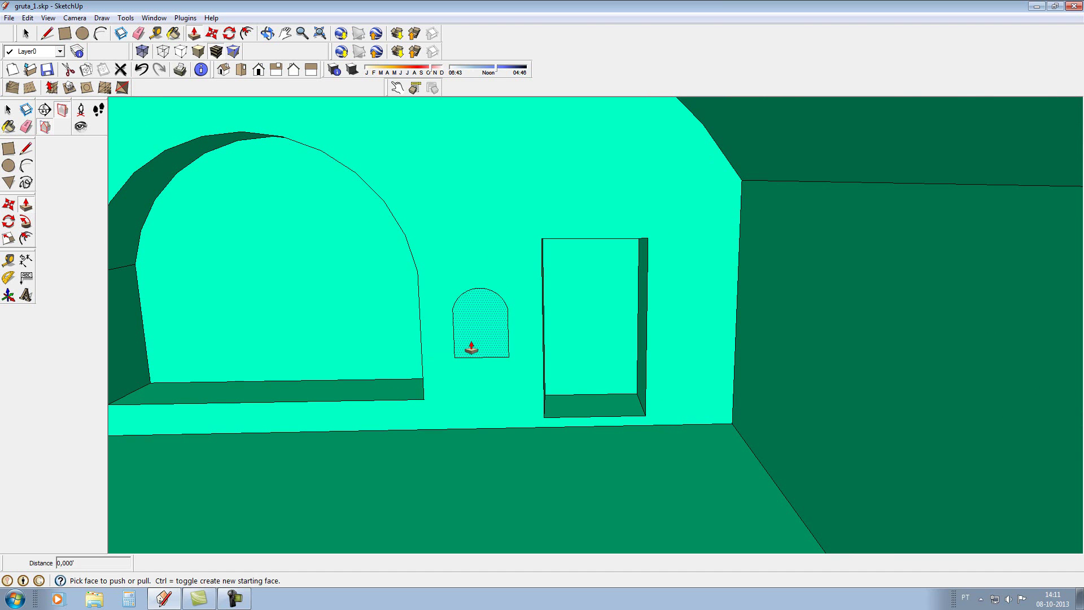
{"action": "left_click_drag", "start_coordinate": [475, 342], "coordinate": [384, 315]}
{"action": "left_click", "coordinate": [384, 315]}
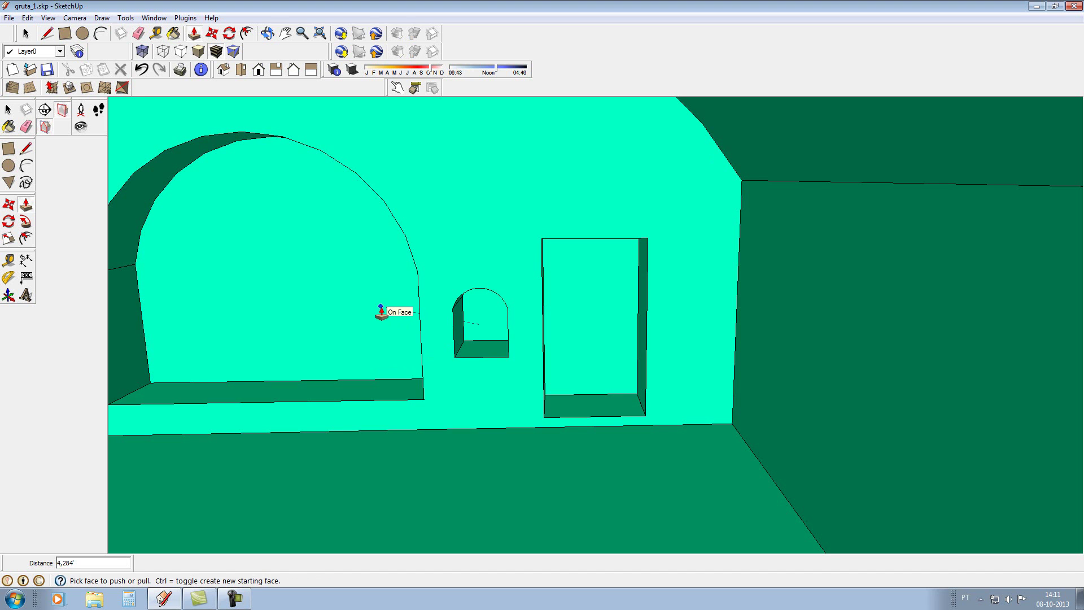
{"action": "scroll", "coordinate": [446, 324], "scroll_direction": "up", "scroll_amount": 2}
{"action": "left_click_drag", "start_coordinate": [491, 332], "coordinate": [499, 338]}
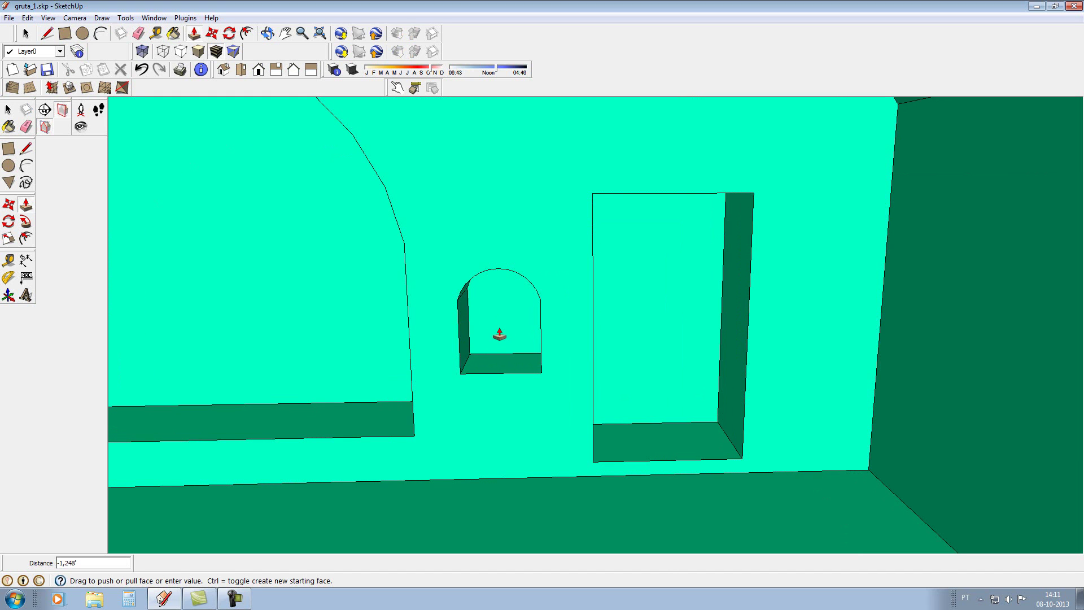
{"action": "scroll", "coordinate": [498, 338], "scroll_direction": "down", "scroll_amount": 6}
{"action": "scroll", "coordinate": [497, 324], "scroll_direction": "down", "scroll_amount": 1}
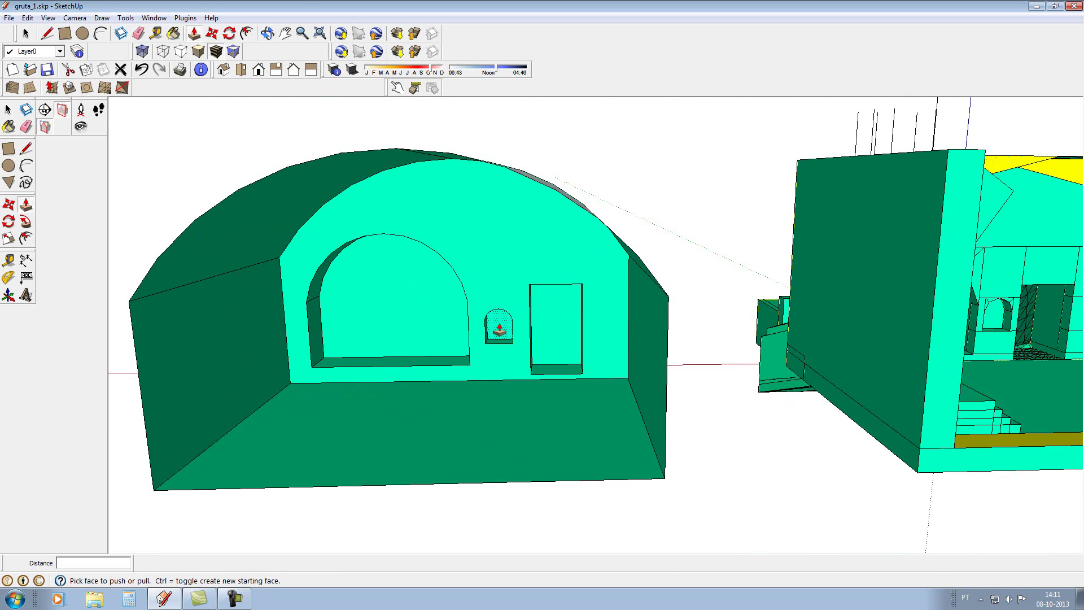
Orbit and zoom to face the front wall head-on, showing the arch, niche and doorway
{"action": "left_click", "coordinate": [267, 33]}
{"action": "mouse_move", "coordinate": [520, 238]}
{"action": "left_mouse_down"}
{"action": "mouse_move", "coordinate": [549, 256]}
{"action": "mouse_move", "coordinate": [525, 244]}
{"action": "mouse_move", "coordinate": [989, 288]}
{"action": "mouse_move", "coordinate": [1031, 325]}
{"action": "mouse_move", "coordinate": [1072, 317]}
{"action": "mouse_move", "coordinate": [876, 302]}
{"action": "mouse_move", "coordinate": [583, 241]}
{"action": "left_mouse_up"}
{"action": "scroll", "coordinate": [554, 247], "scroll_direction": "down", "scroll_amount": 3}
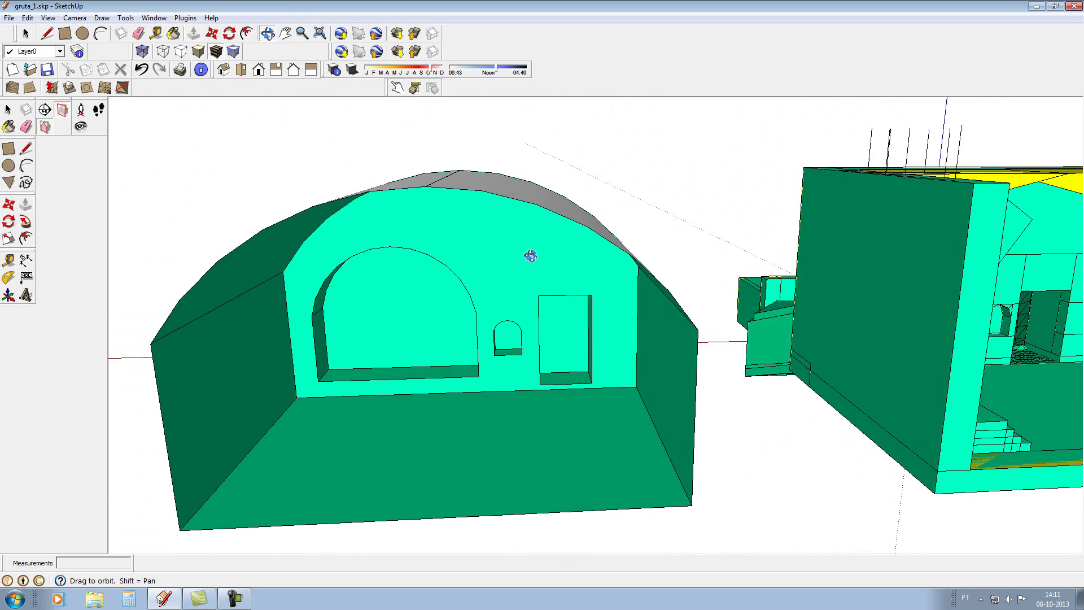
{"action": "scroll", "coordinate": [486, 257], "scroll_direction": "down", "scroll_amount": 3}
{"action": "scroll", "coordinate": [508, 289], "scroll_direction": "up", "scroll_amount": 2}
{"action": "scroll", "coordinate": [508, 289], "scroll_direction": "up", "scroll_amount": 1}
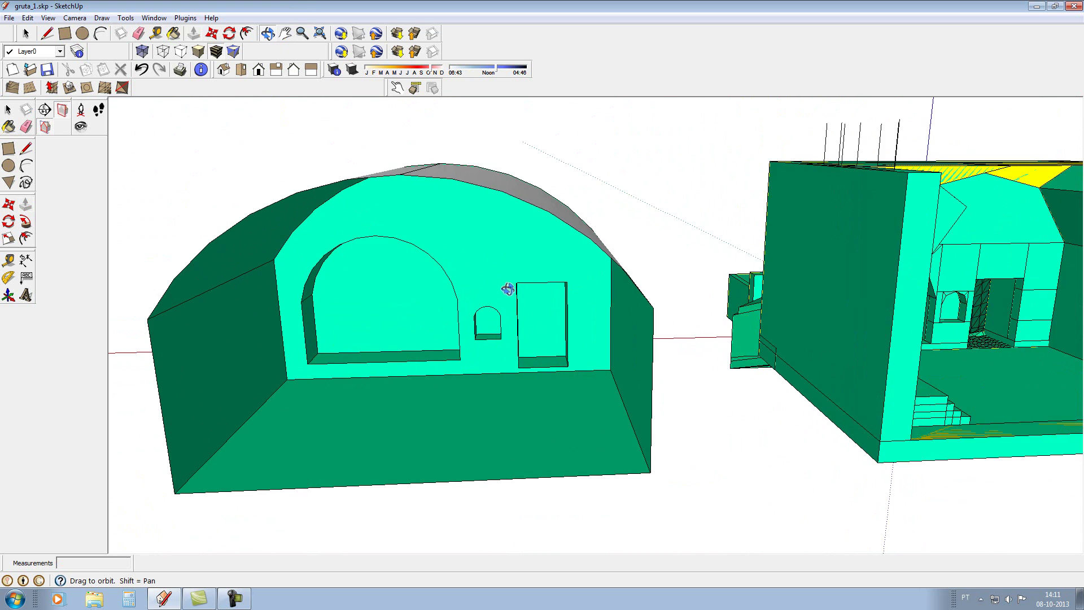
{"action": "scroll", "coordinate": [525, 273], "scroll_direction": "up", "scroll_amount": 2}
{"action": "scroll", "coordinate": [378, 271], "scroll_direction": "up", "scroll_amount": 3}
{"action": "scroll", "coordinate": [382, 279], "scroll_direction": "up", "scroll_amount": 2}
{"action": "scroll", "coordinate": [436, 302], "scroll_direction": "down", "scroll_amount": 1}
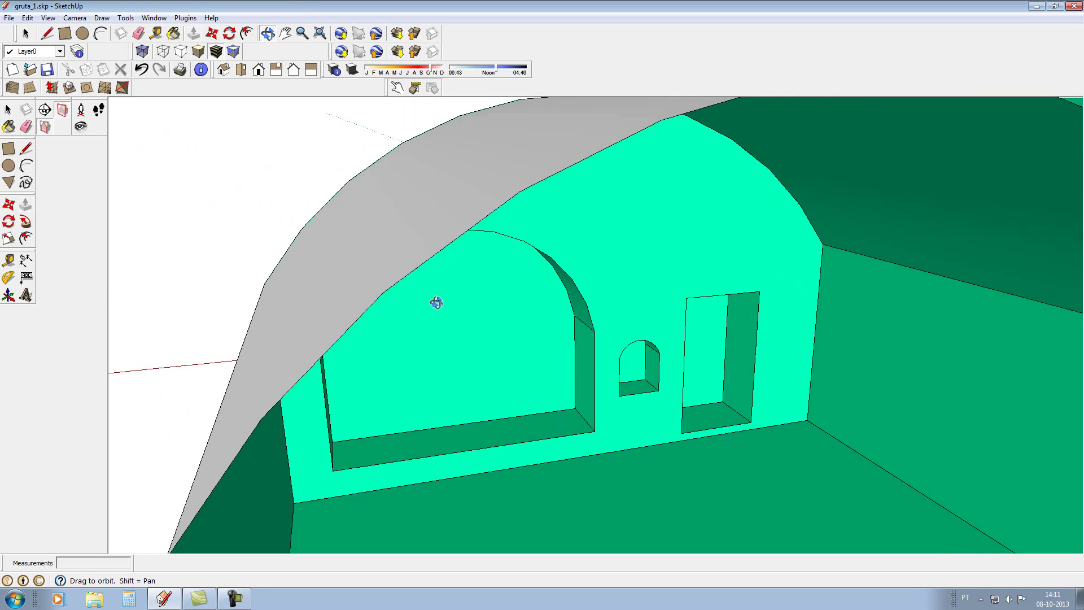
{"action": "scroll", "coordinate": [407, 295], "scroll_direction": "up", "scroll_amount": 1}
{"action": "scroll", "coordinate": [392, 297], "scroll_direction": "up", "scroll_amount": 1}
{"action": "scroll", "coordinate": [389, 304], "scroll_direction": "up", "scroll_amount": 2}
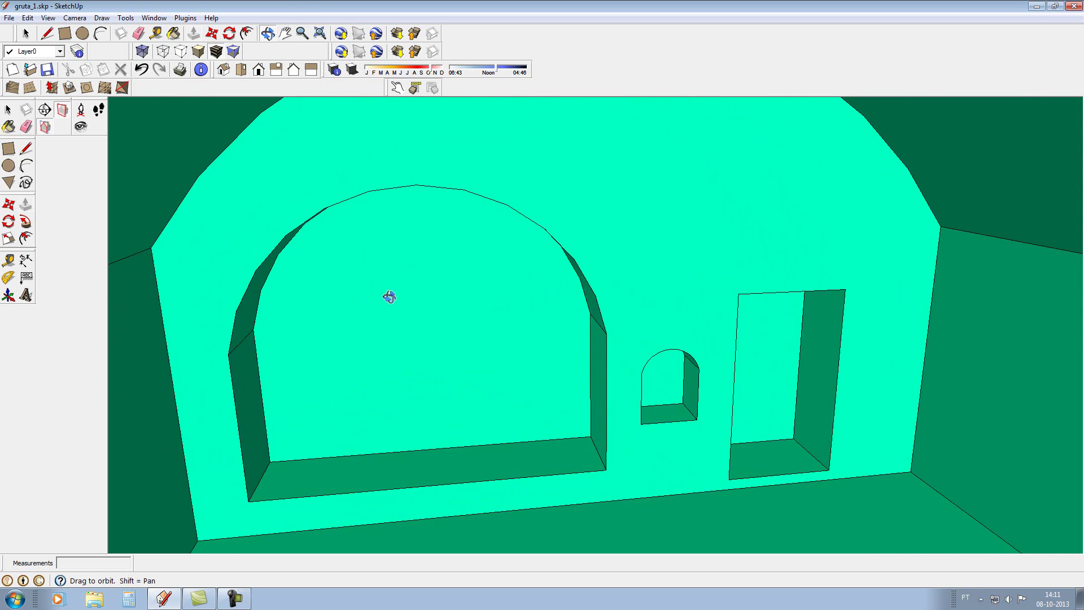
{"action": "left_click_drag", "start_coordinate": [384, 296], "coordinate": [371, 267]}
{"action": "left_click", "coordinate": [67, 37]}
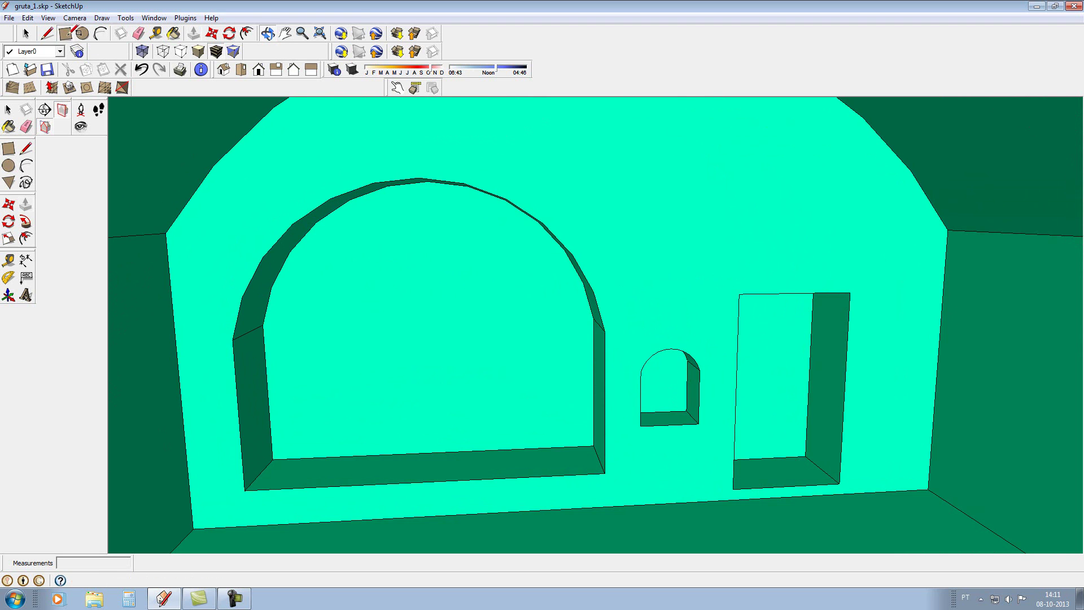
Outline an arch-topped window inside the large arch with a rectangle and rounded arc top
{"action": "left_click", "coordinate": [384, 438]}
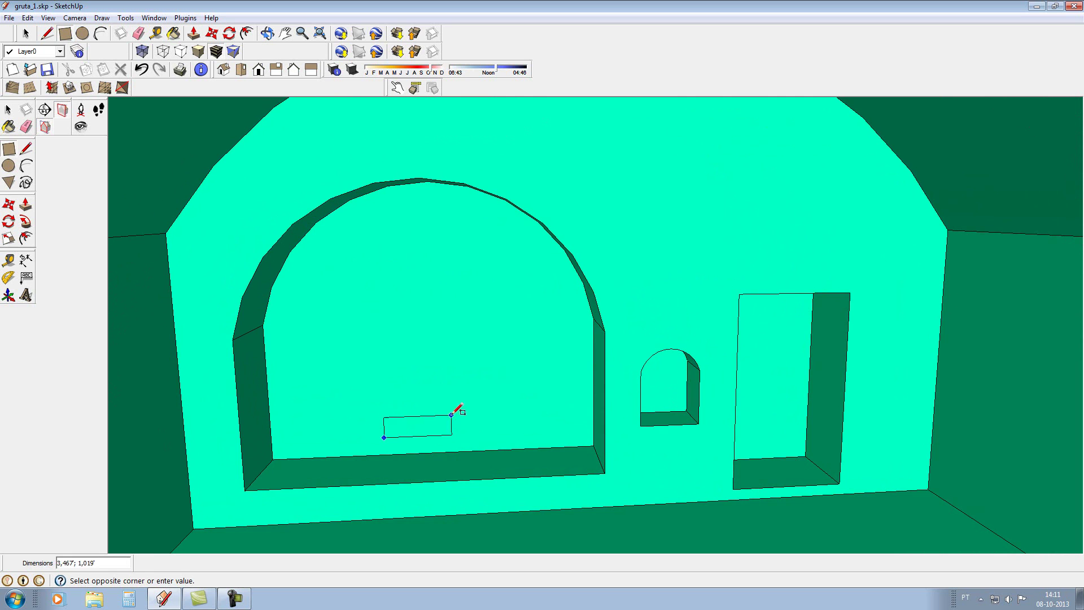
{"action": "left_click", "coordinate": [470, 322]}
{"action": "left_click", "coordinate": [100, 34]}
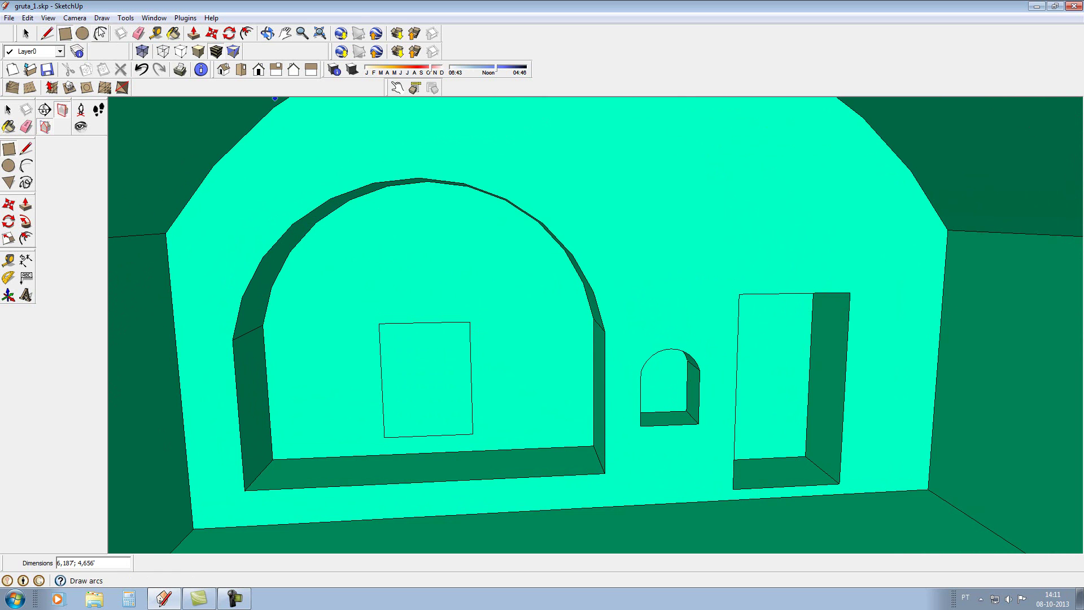
{"action": "left_click", "coordinate": [379, 324]}
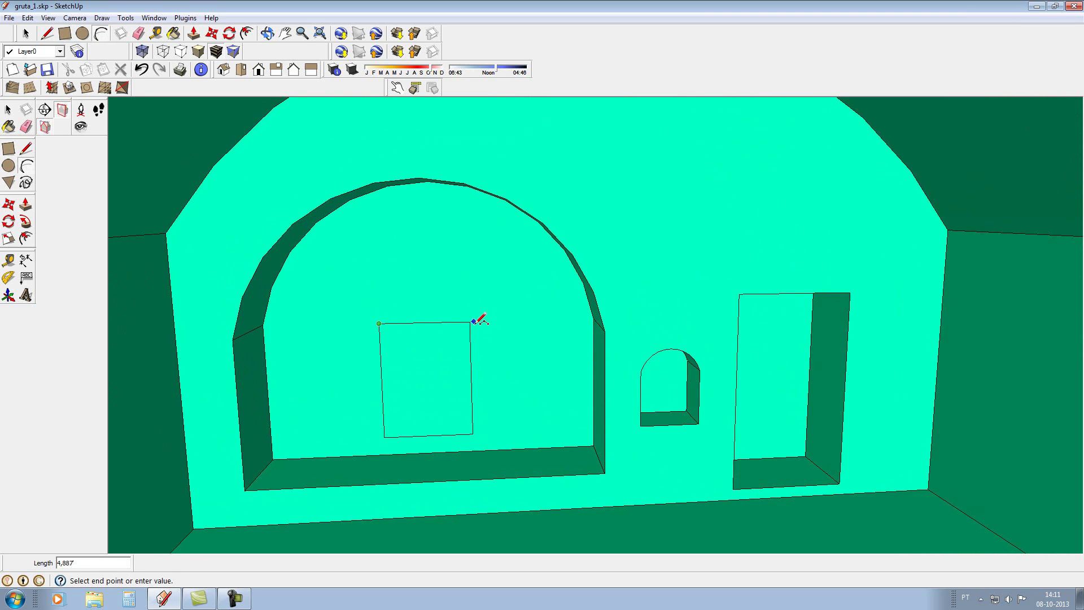
{"action": "left_click", "coordinate": [470, 321]}
{"action": "left_click", "coordinate": [439, 289]}
Erase the edge splitting the window shape and push the arched face into the wall
{"action": "left_click", "coordinate": [143, 34]}
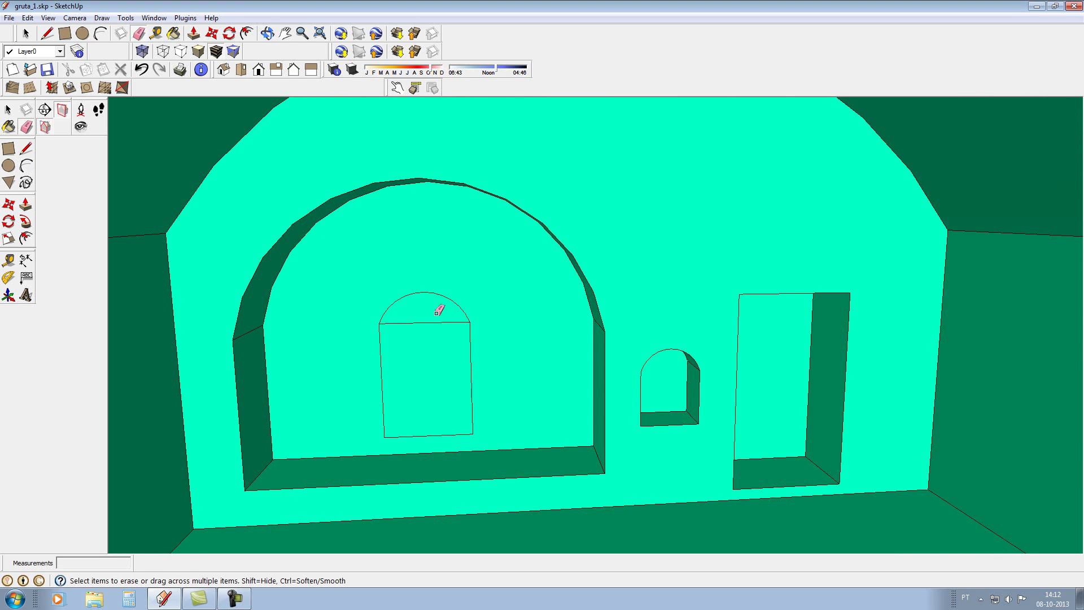
{"action": "left_click", "coordinate": [438, 320]}
{"action": "left_click", "coordinate": [25, 208]}
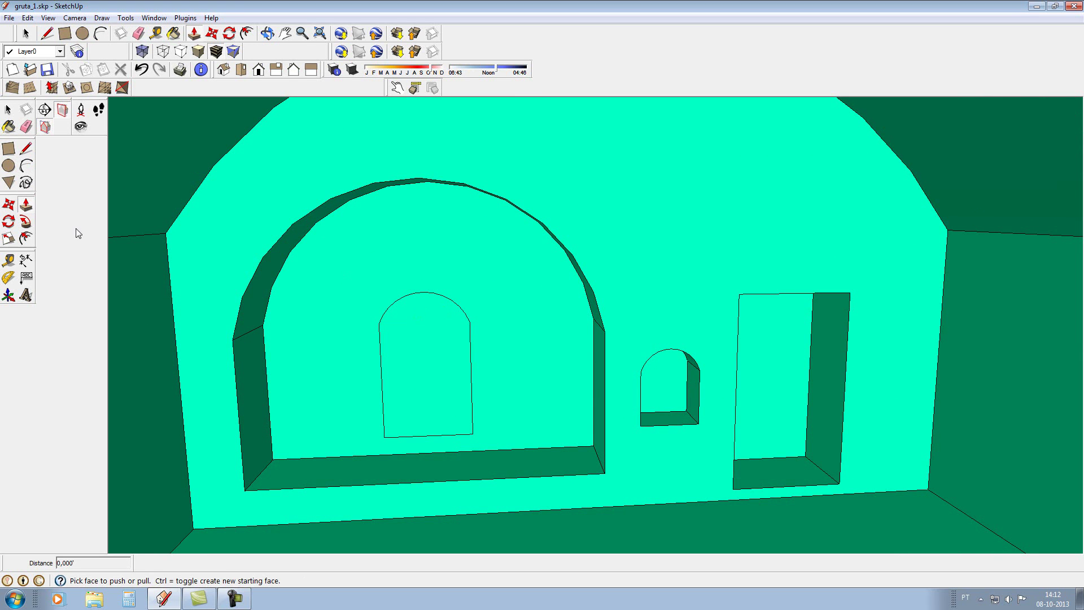
{"action": "left_click", "coordinate": [417, 390]}
{"action": "left_click", "coordinate": [423, 370]}
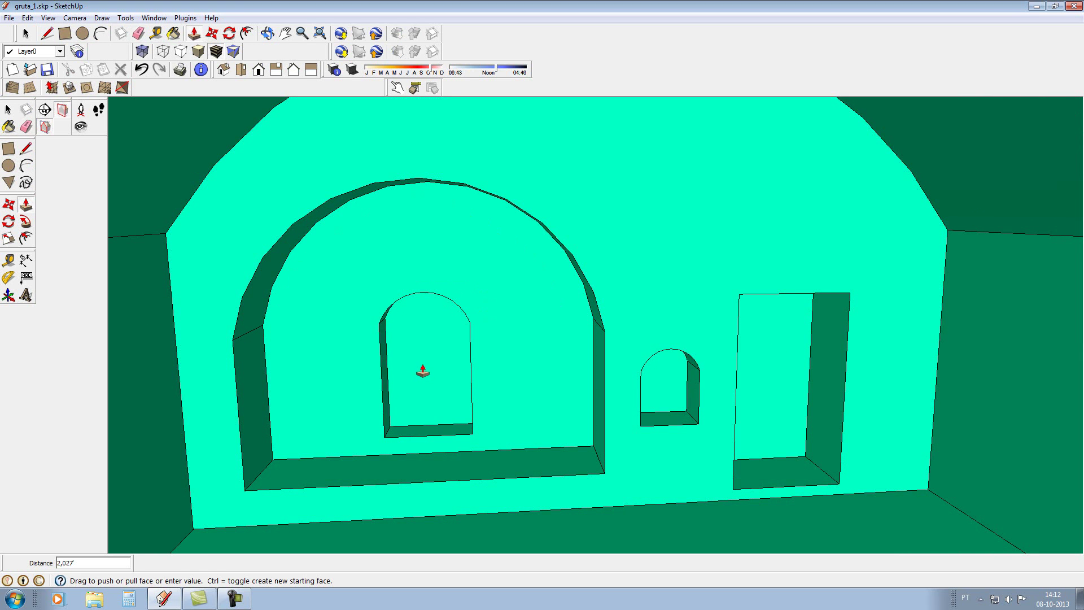
{"action": "scroll", "coordinate": [423, 367], "scroll_direction": "down", "scroll_amount": 4}
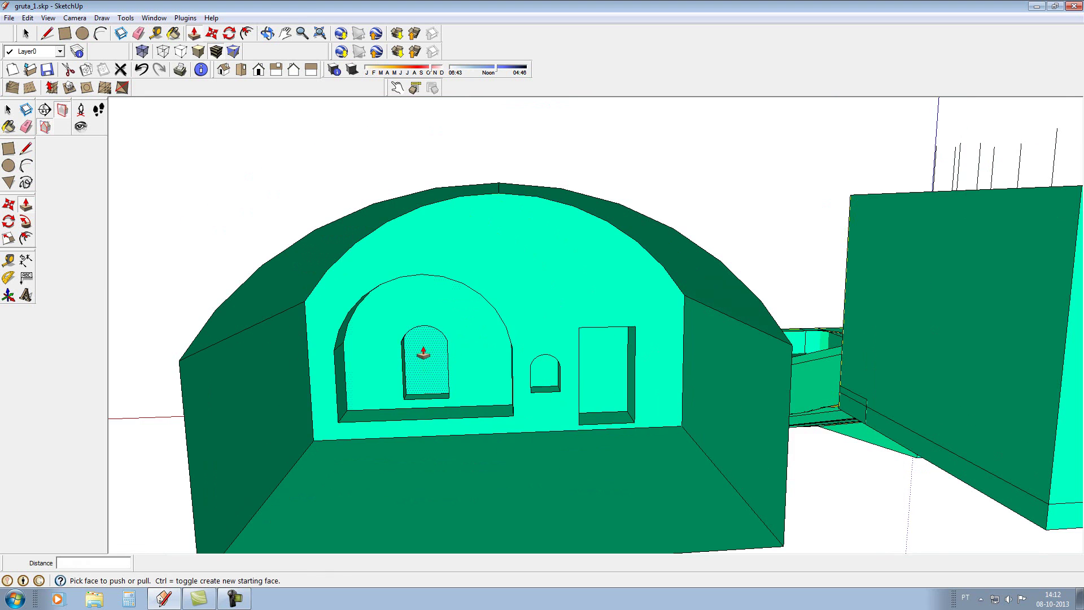
Orbit and zoom around the vault to bring its floor into view from the right side
{"action": "left_click", "coordinate": [266, 33]}
{"action": "left_click_drag", "start_coordinate": [489, 279], "coordinate": [459, 278]}
{"action": "scroll", "coordinate": [452, 280], "scroll_direction": "down", "scroll_amount": 3}
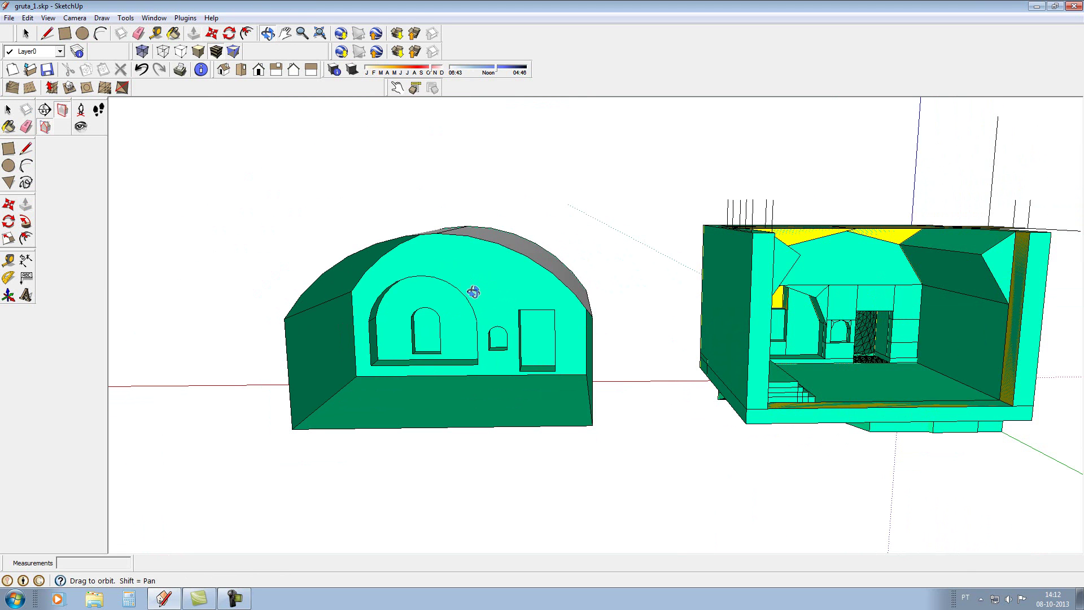
{"action": "scroll", "coordinate": [540, 366], "scroll_direction": "up", "scroll_amount": 2}
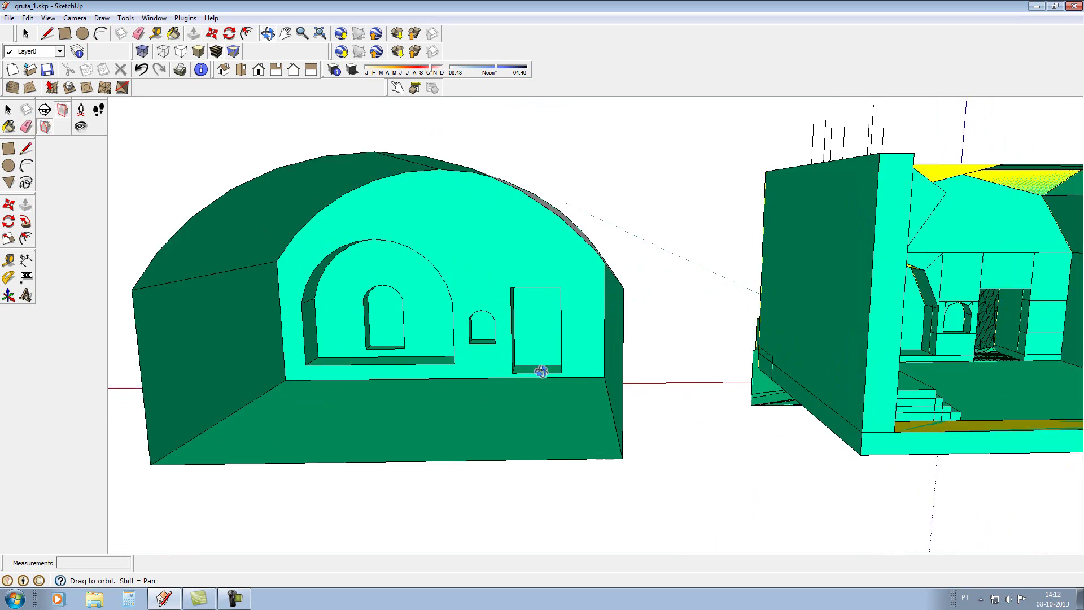
{"action": "scroll", "coordinate": [545, 370], "scroll_direction": "up", "scroll_amount": 2}
{"action": "scroll", "coordinate": [591, 369], "scroll_direction": "up", "scroll_amount": 2}
{"action": "left_click_drag", "start_coordinate": [591, 369], "coordinate": [532, 379]}
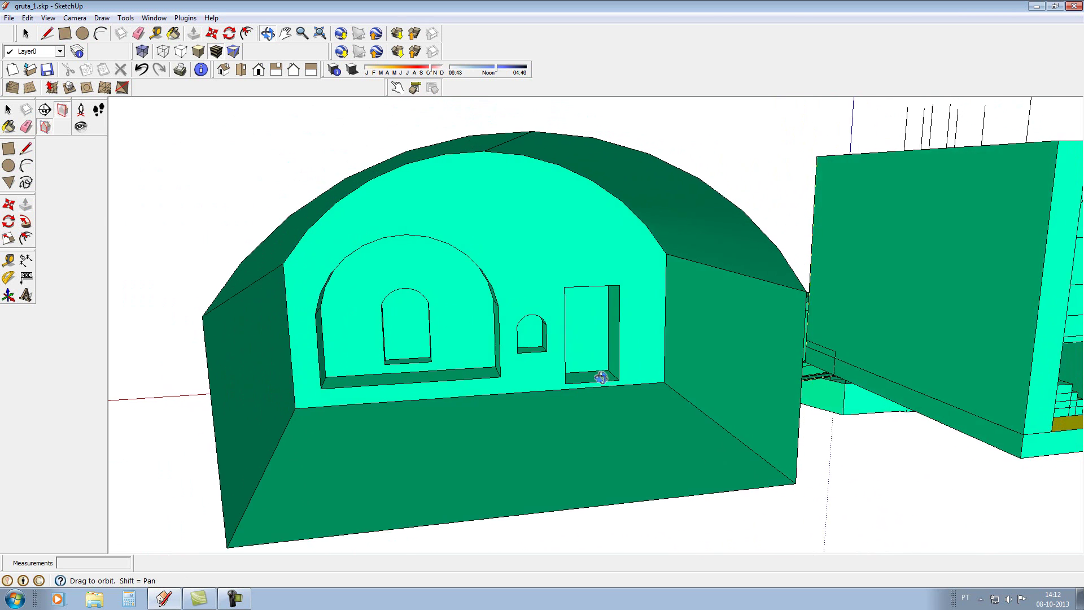
{"action": "scroll", "coordinate": [537, 379], "scroll_direction": "down", "scroll_amount": 2}
{"action": "scroll", "coordinate": [550, 382], "scroll_direction": "down", "scroll_amount": 1}
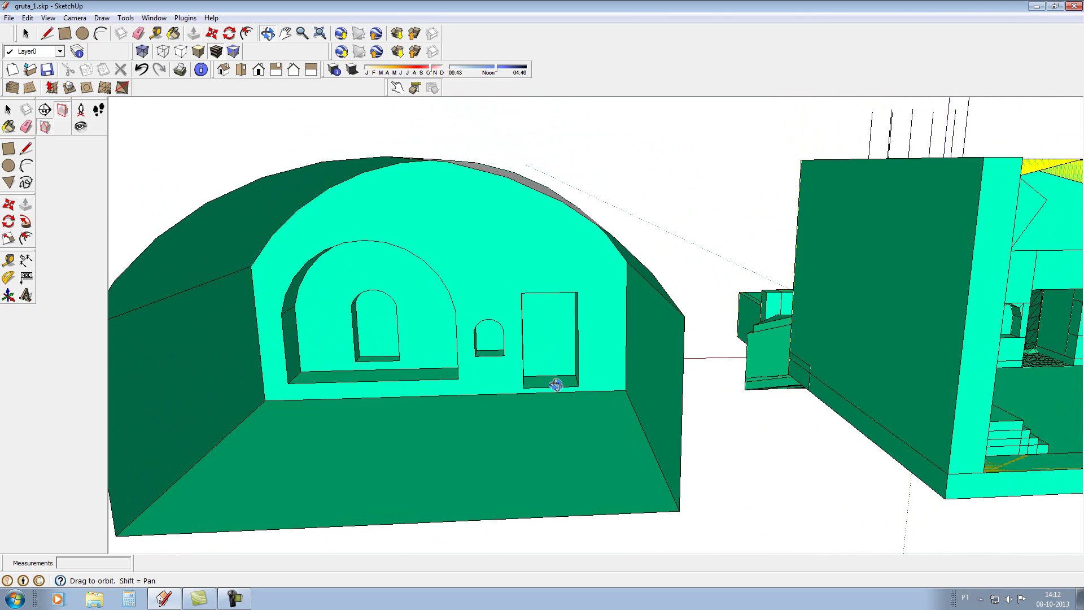
{"action": "scroll", "coordinate": [507, 387], "scroll_direction": "down", "scroll_amount": 2}
{"action": "mouse_move", "coordinate": [507, 386]}
{"action": "left_mouse_down"}
{"action": "mouse_move", "coordinate": [388, 388]}
{"action": "mouse_move", "coordinate": [475, 395]}
{"action": "left_mouse_up"}
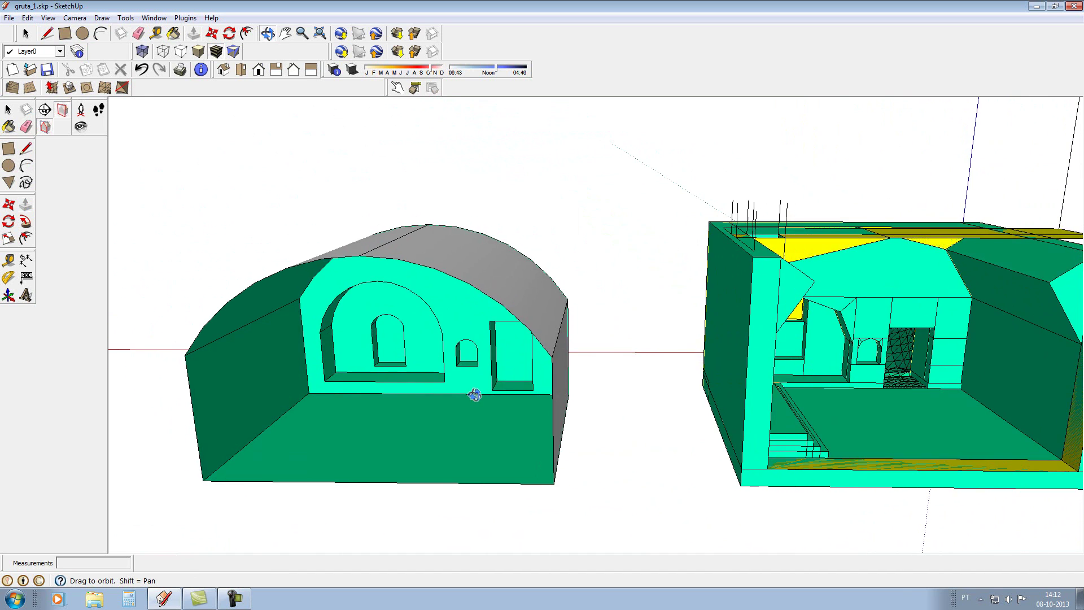
{"action": "scroll", "coordinate": [350, 364], "scroll_direction": "up", "scroll_amount": 3}
{"action": "scroll", "coordinate": [429, 339], "scroll_direction": "up", "scroll_amount": 1}
{"action": "scroll", "coordinate": [453, 342], "scroll_direction": "up", "scroll_amount": 2}
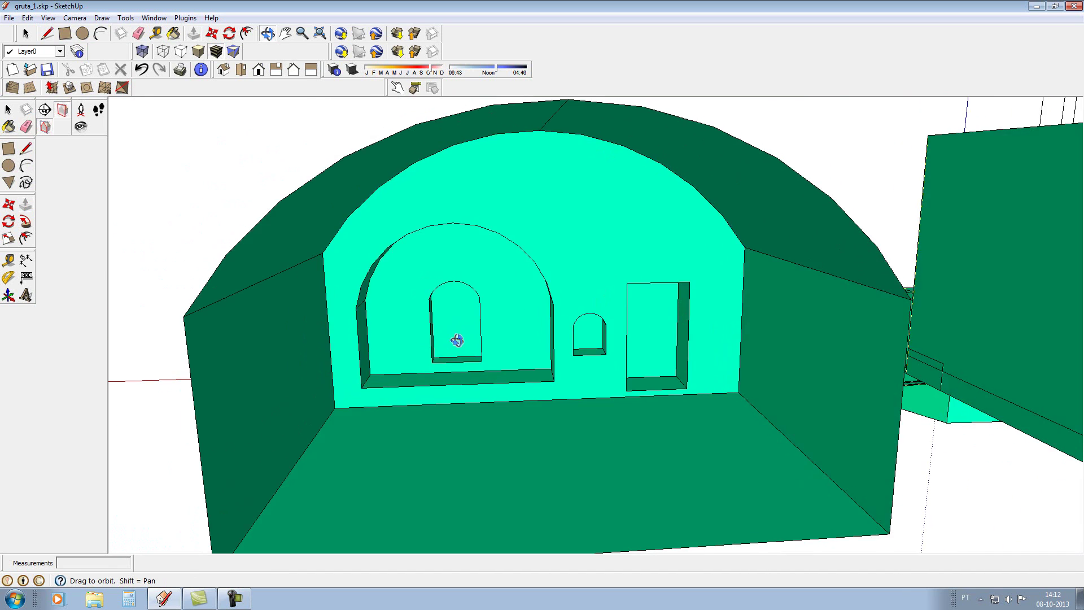
{"action": "scroll", "coordinate": [420, 338], "scroll_direction": "up", "scroll_amount": 2}
{"action": "scroll", "coordinate": [472, 351], "scroll_direction": "down", "scroll_amount": 3}
{"action": "scroll", "coordinate": [472, 351], "scroll_direction": "up", "scroll_amount": 1}
{"action": "scroll", "coordinate": [468, 353], "scroll_direction": "down", "scroll_amount": 2}
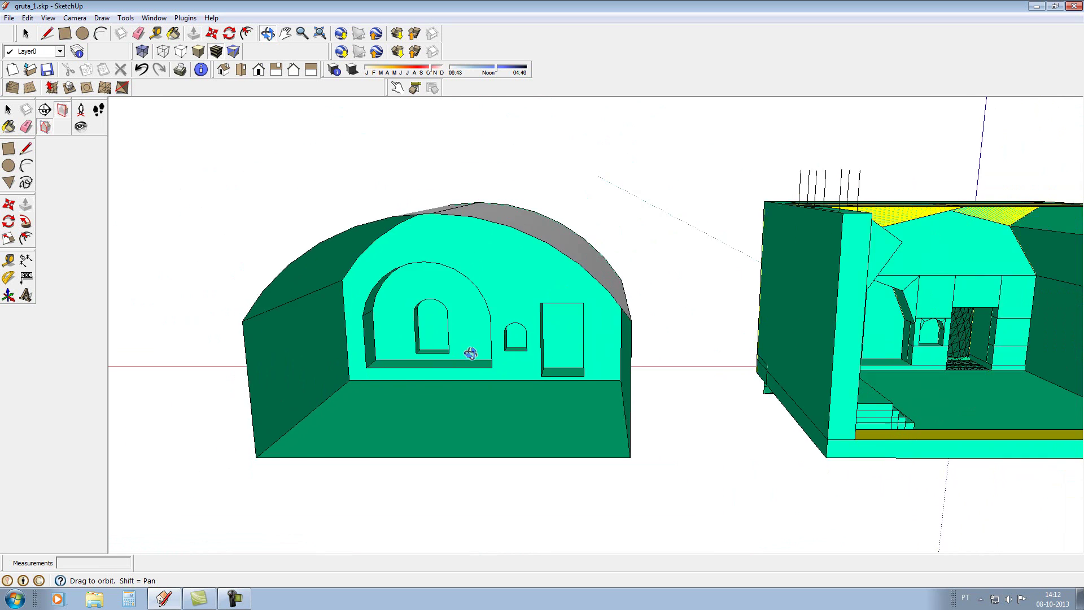
{"action": "scroll", "coordinate": [468, 350], "scroll_direction": "down", "scroll_amount": 1}
{"action": "mouse_move", "coordinate": [468, 350]}
{"action": "left_mouse_down"}
{"action": "mouse_move", "coordinate": [399, 390]}
{"action": "mouse_move", "coordinate": [477, 387]}
{"action": "mouse_move", "coordinate": [511, 401]}
{"action": "left_mouse_up"}
{"action": "scroll", "coordinate": [357, 403], "scroll_direction": "up", "scroll_amount": 2}
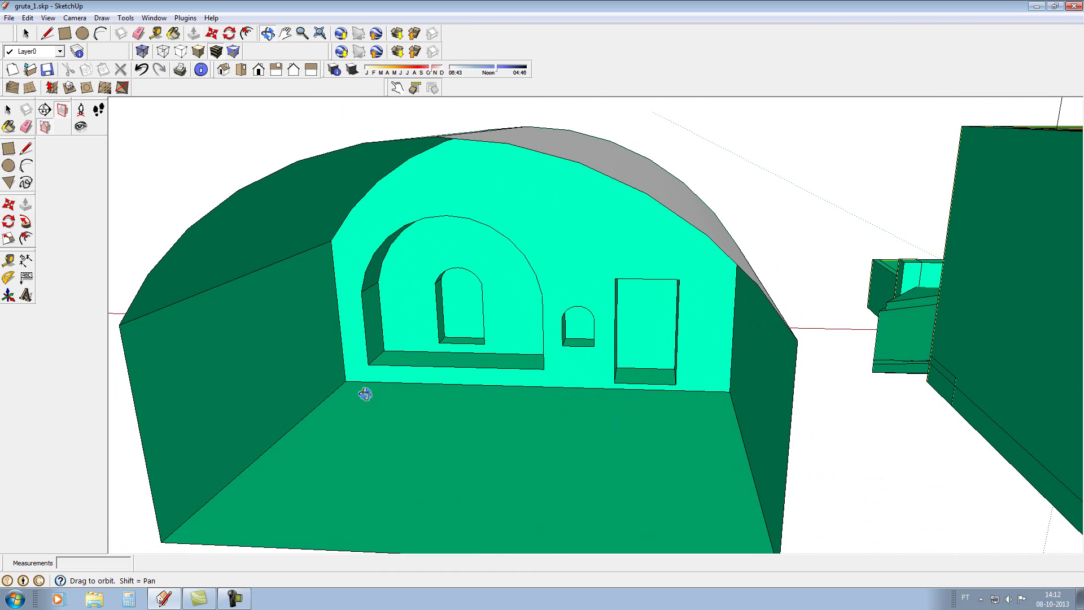
Draw a rectangle on the left part of the vault floor and push/pull it
{"action": "key", "text": "r"}
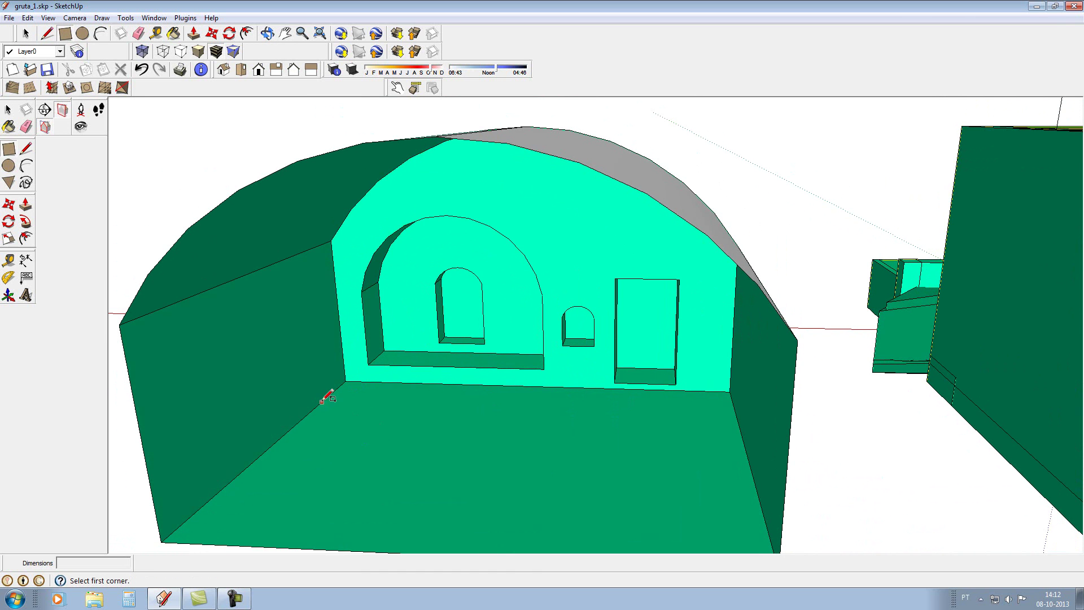
{"action": "left_click", "coordinate": [324, 399]}
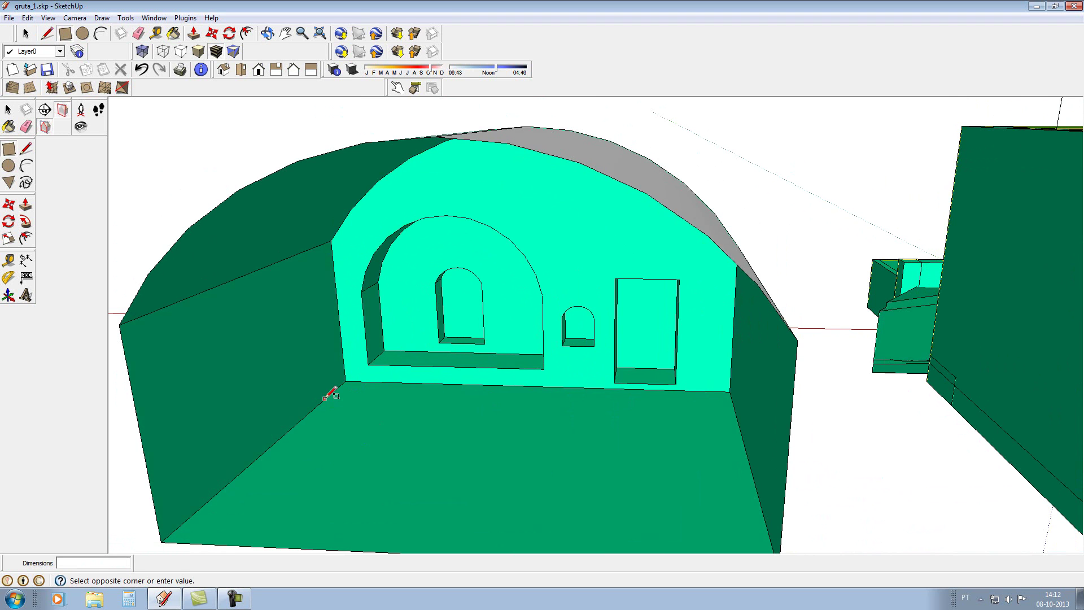
{"action": "left_click", "coordinate": [320, 547]}
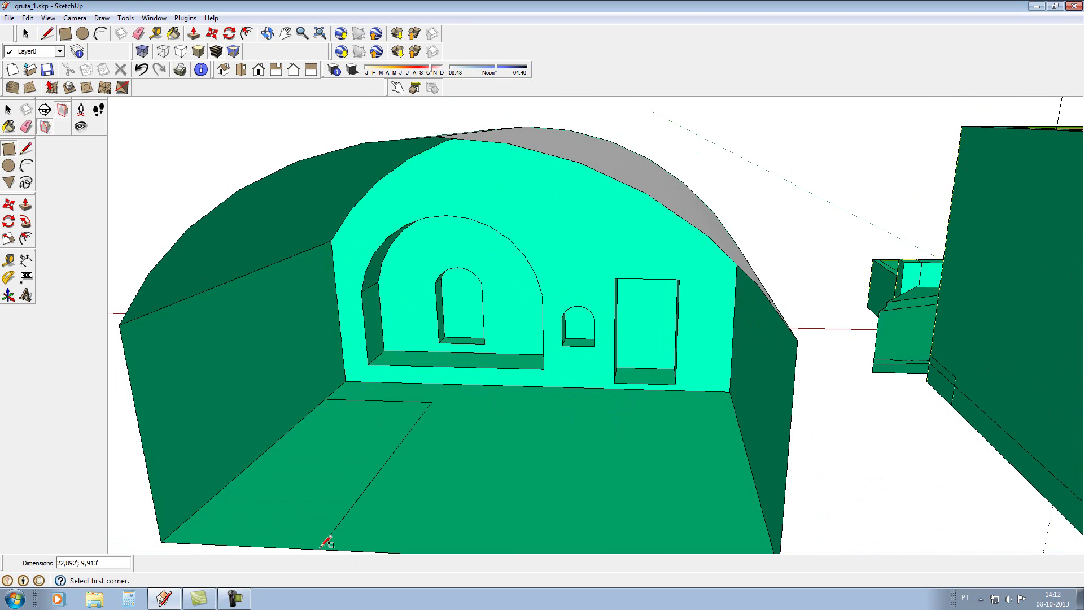
{"action": "scroll", "coordinate": [460, 412], "scroll_direction": "down", "scroll_amount": 3}
{"action": "scroll", "coordinate": [380, 424], "scroll_direction": "up", "scroll_amount": 3}
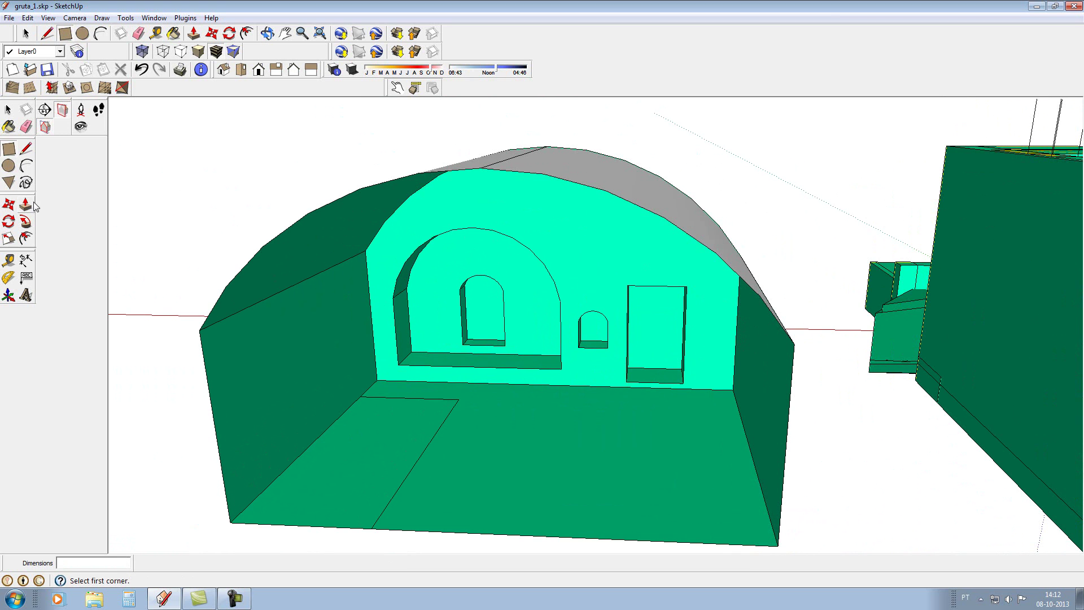
{"action": "left_click", "coordinate": [26, 204]}
{"action": "left_click", "coordinate": [342, 484]}
{"action": "type", "text": "-0,600'"}
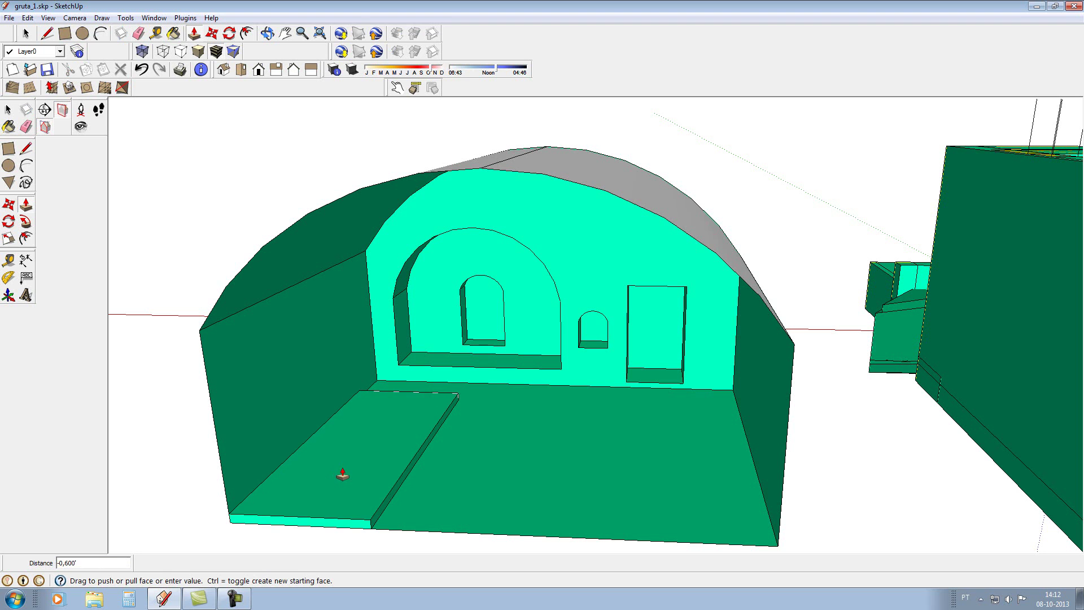
Undo the accidental recess and pull the left floor rectangle up 0,6 into a raised platform
{"action": "double_click", "coordinate": [343, 475]}
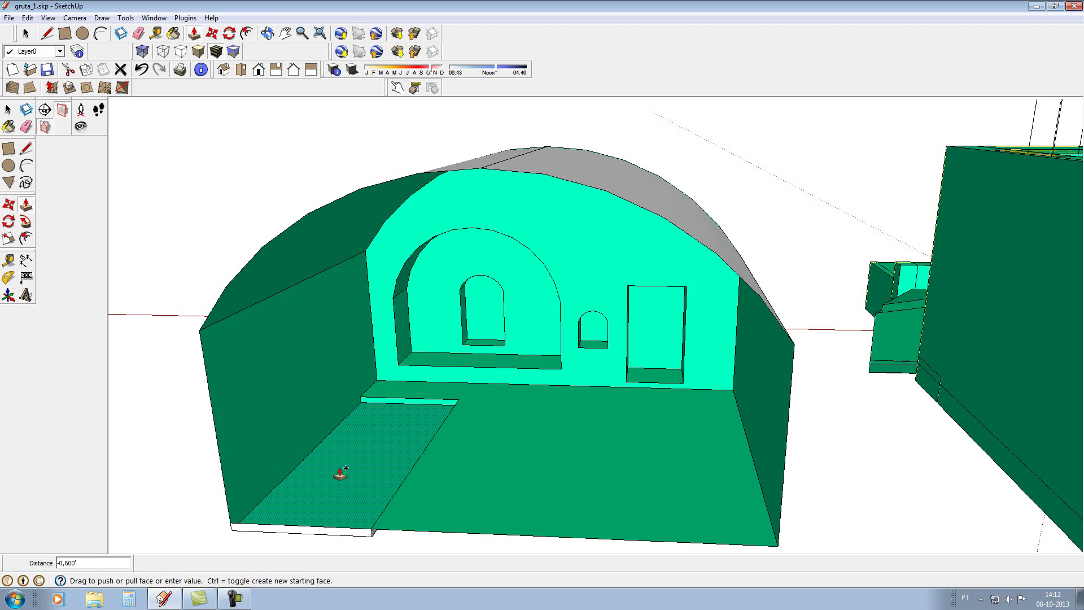
{"action": "key", "text": "ctrl+z"}
{"action": "left_click", "coordinate": [341, 474]}
{"action": "type", "text": "0,6"}
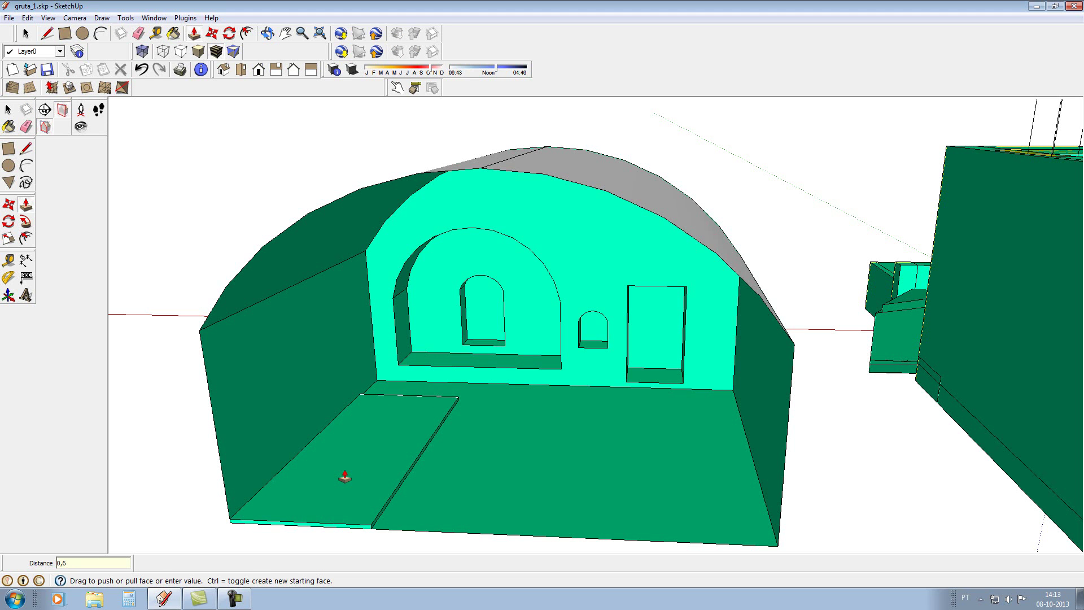
{"action": "key", "text": "Return"}
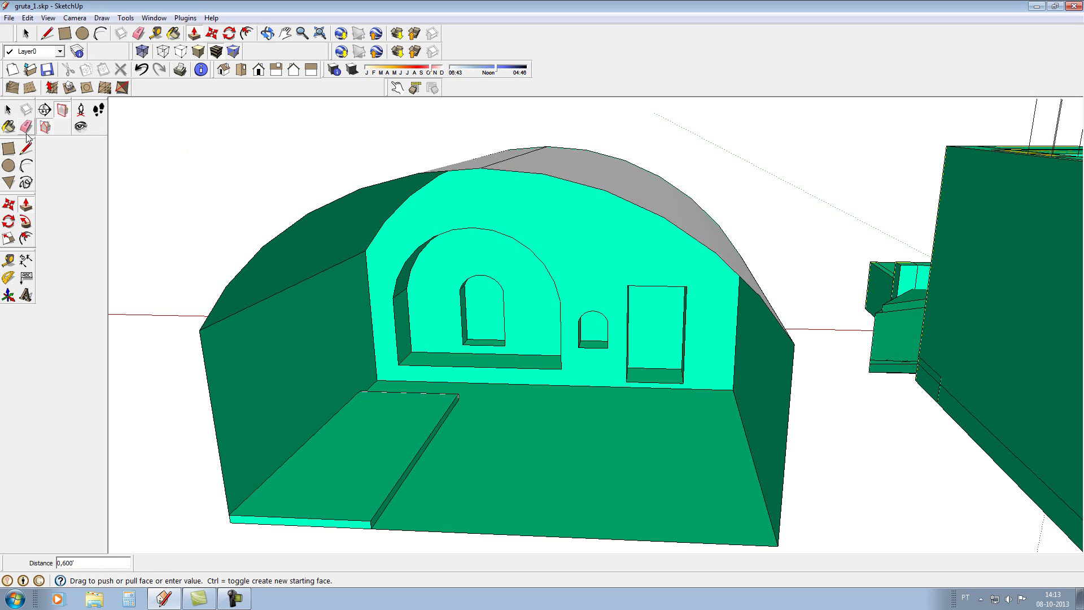
{"action": "left_click", "coordinate": [9, 237]}
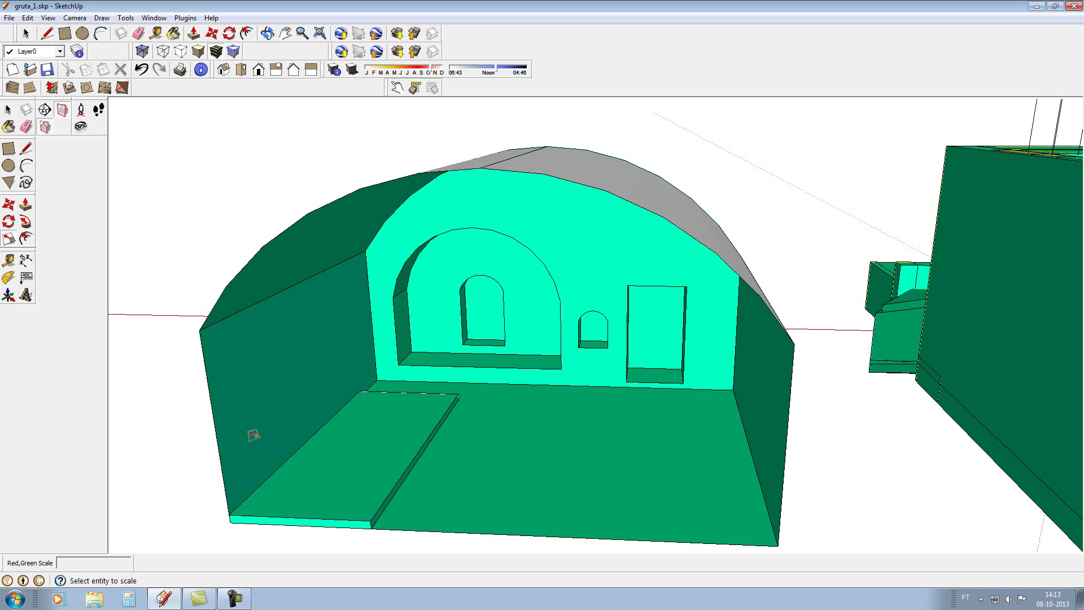
Offset the raised slab's top outline inward repeatedly at 0,6 to form nested inset loops
{"action": "left_click", "coordinate": [25, 237]}
{"action": "left_click", "coordinate": [309, 513]}
{"action": "type", "text": "0,6"}
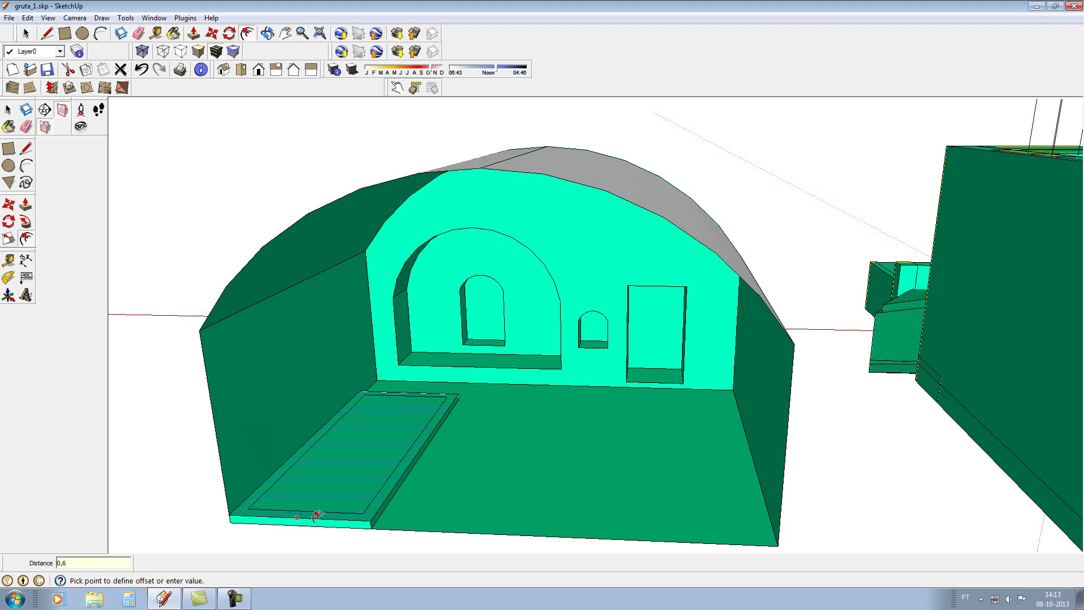
{"action": "key", "text": "Return"}
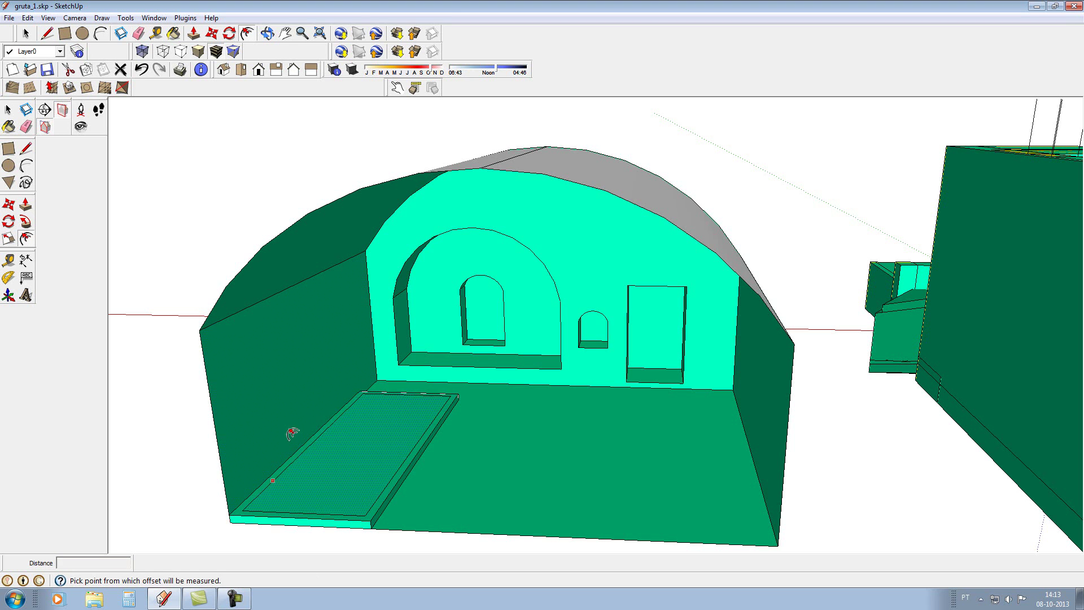
{"action": "scroll", "coordinate": [353, 286], "scroll_direction": "up", "scroll_amount": 2}
{"action": "scroll", "coordinate": [518, 292], "scroll_direction": "down", "scroll_amount": 3}
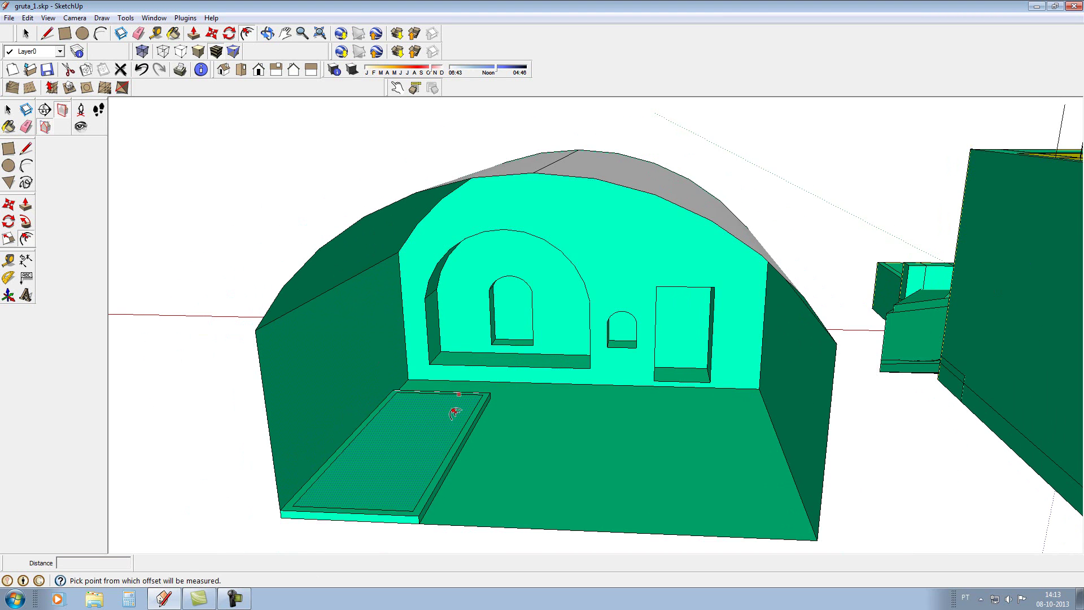
{"action": "scroll", "coordinate": [455, 390], "scroll_direction": "up", "scroll_amount": 1}
{"action": "scroll", "coordinate": [446, 429], "scroll_direction": "down", "scroll_amount": 1}
{"action": "scroll", "coordinate": [424, 475], "scroll_direction": "up", "scroll_amount": 2}
{"action": "scroll", "coordinate": [406, 486], "scroll_direction": "up", "scroll_amount": 1}
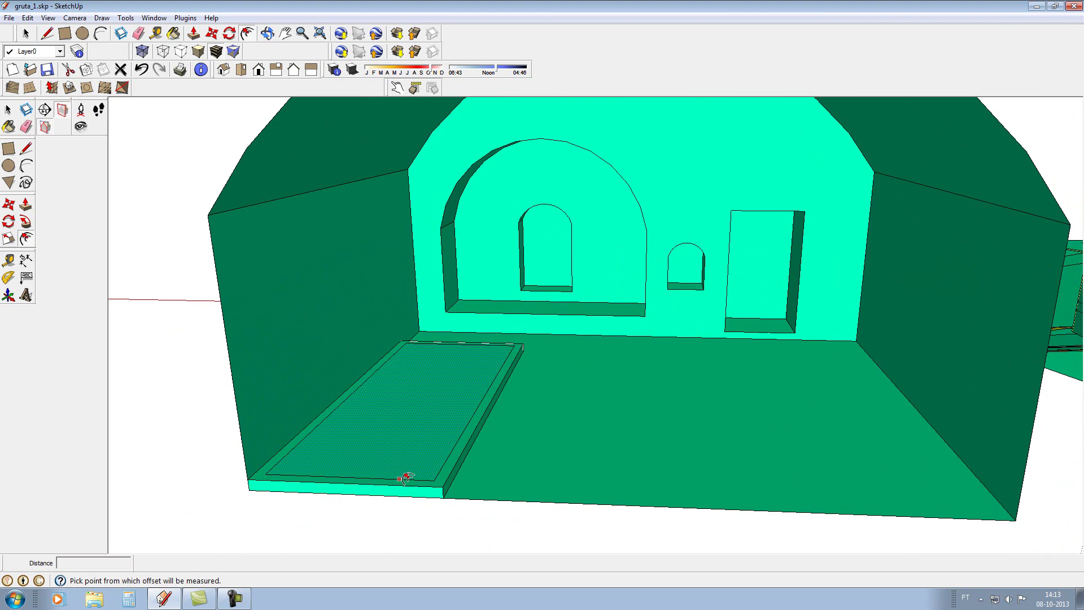
{"action": "left_click", "coordinate": [401, 478]}
{"action": "type", "text": "0,6"}
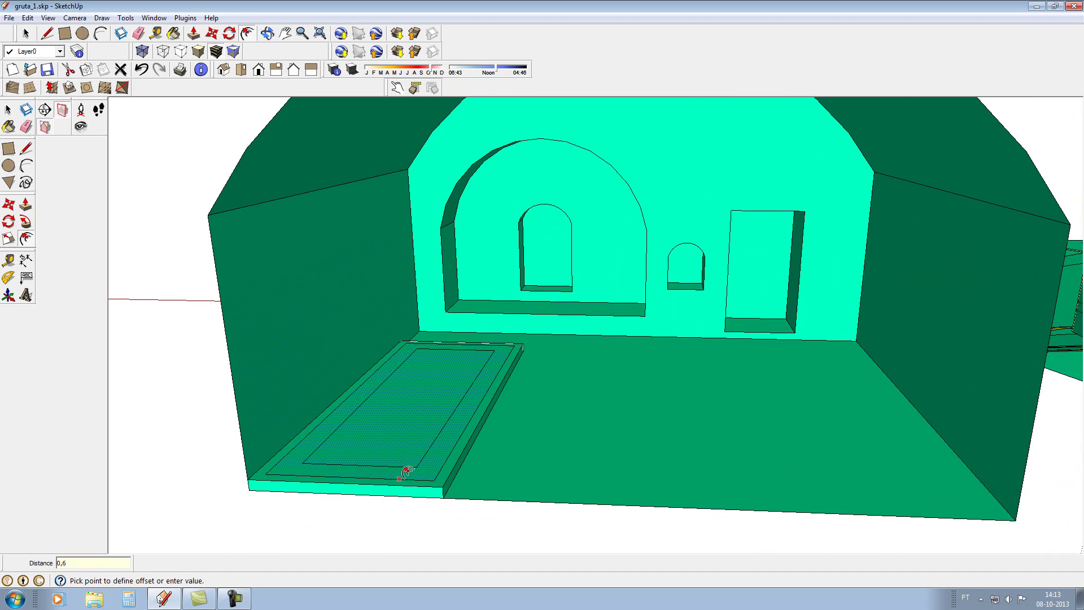
{"action": "key", "text": "Return"}
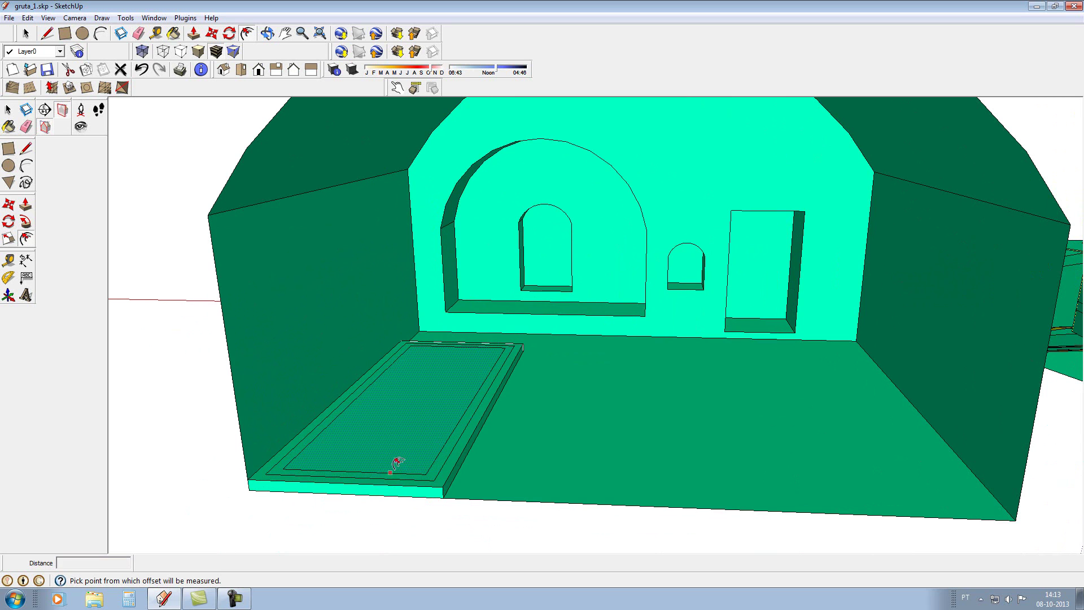
{"action": "left_click", "coordinate": [375, 471]}
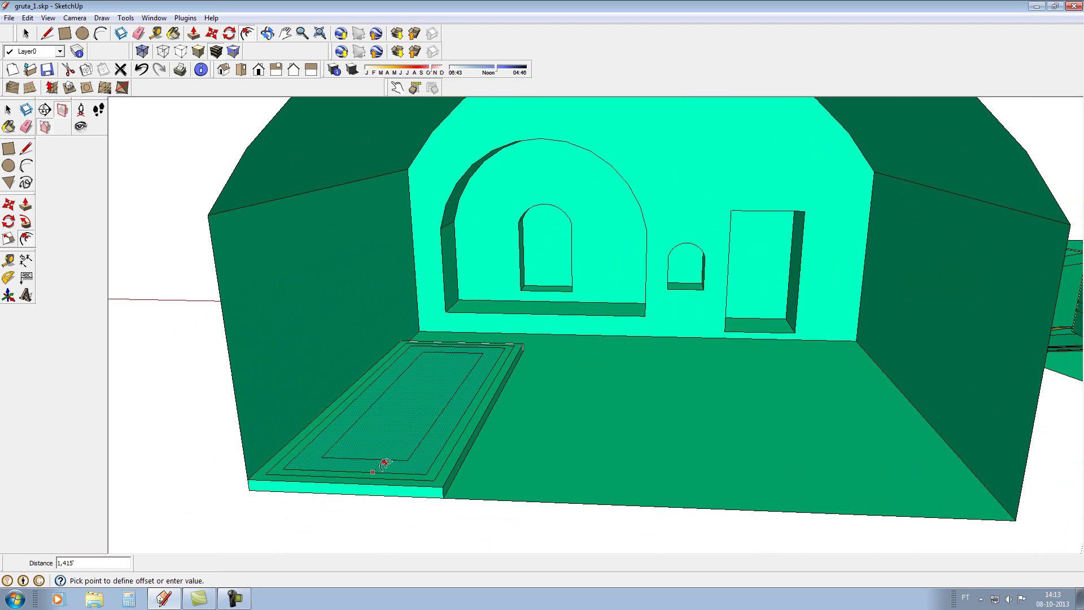
{"action": "key", "text": "Return"}
{"action": "key", "text": "Escape"}
Zoom in on the slab corner and draw the first 0.6' cross lines joining the nested outlines
{"action": "left_click", "coordinate": [268, 34]}
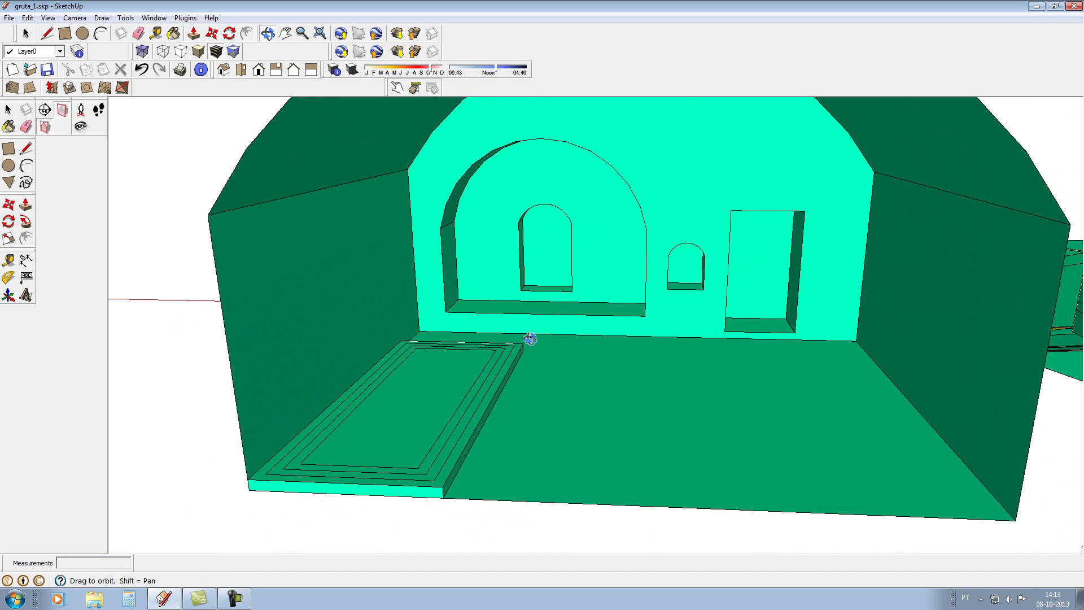
{"action": "left_click_drag", "start_coordinate": [528, 339], "coordinate": [421, 363]}
{"action": "scroll", "coordinate": [421, 362], "scroll_direction": "up", "scroll_amount": 2}
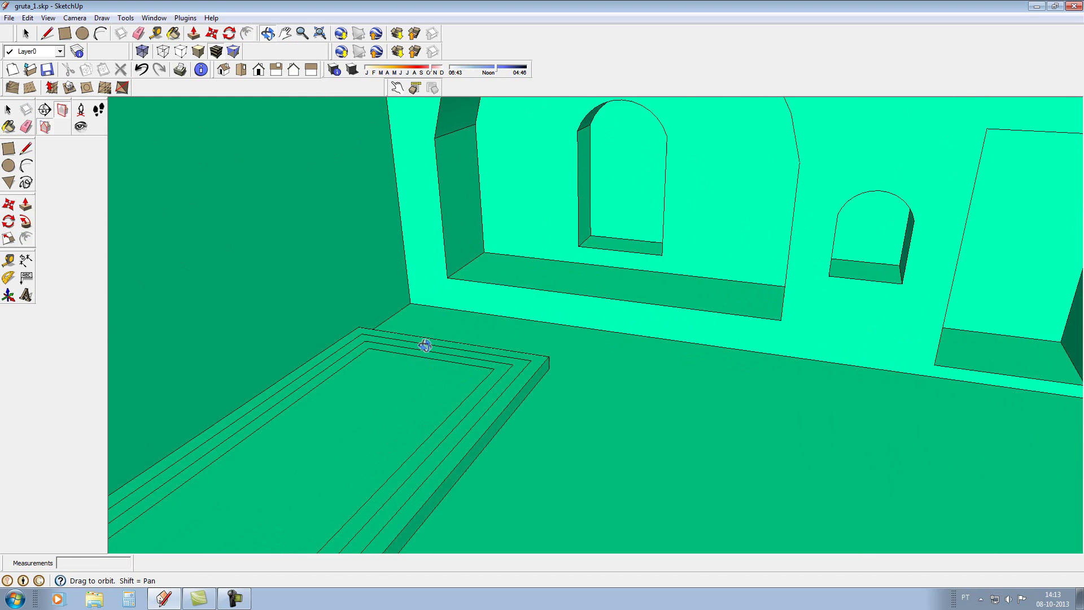
{"action": "scroll", "coordinate": [423, 345], "scroll_direction": "up", "scroll_amount": 2}
{"action": "scroll", "coordinate": [421, 336], "scroll_direction": "up", "scroll_amount": 2}
{"action": "scroll", "coordinate": [370, 358], "scroll_direction": "up", "scroll_amount": 1}
{"action": "scroll", "coordinate": [362, 364], "scroll_direction": "up", "scroll_amount": 1}
{"action": "scroll", "coordinate": [363, 356], "scroll_direction": "up", "scroll_amount": 1}
{"action": "scroll", "coordinate": [360, 366], "scroll_direction": "up", "scroll_amount": 1}
{"action": "scroll", "coordinate": [347, 310], "scroll_direction": "up", "scroll_amount": 1}
{"action": "scroll", "coordinate": [346, 310], "scroll_direction": "up", "scroll_amount": 1}
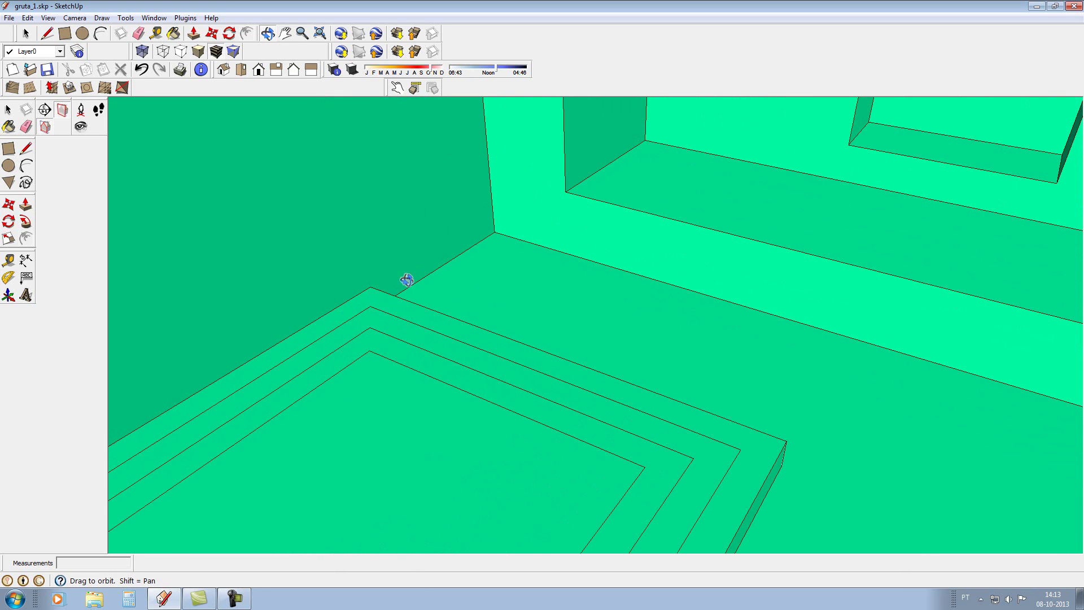
{"action": "left_click", "coordinate": [46, 34]}
{"action": "left_click", "coordinate": [371, 306]}
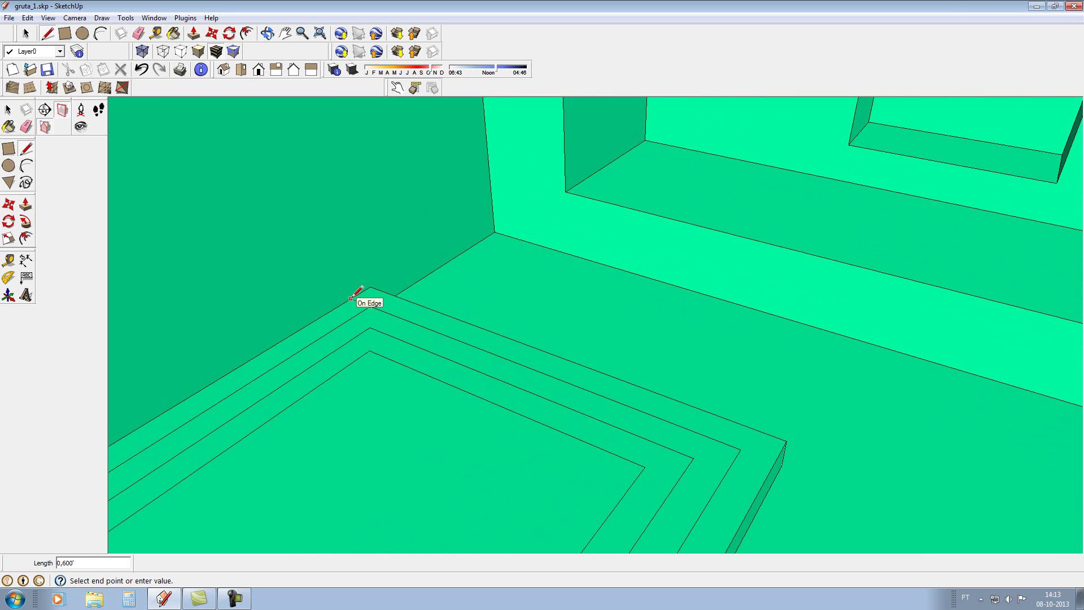
{"action": "left_click", "coordinate": [351, 298]}
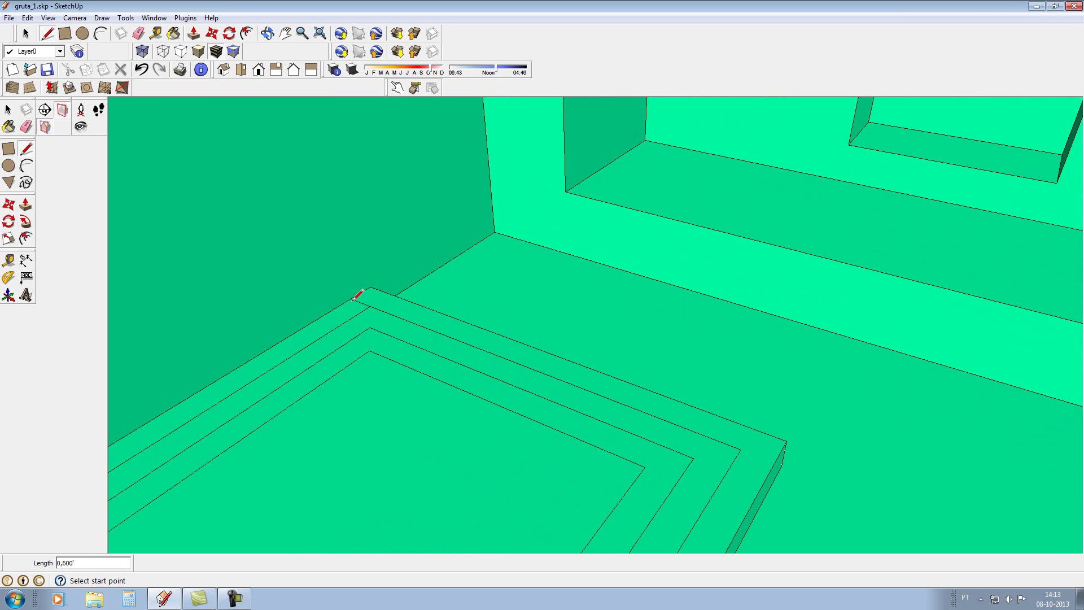
{"action": "left_click", "coordinate": [370, 328]}
{"action": "left_click", "coordinate": [350, 318]}
Add more 0.6' connecting lines between the inner, middle and outer outlines at the corner
{"action": "left_click", "coordinate": [350, 319]}
{"action": "left_click", "coordinate": [330, 311]}
{"action": "left_click", "coordinate": [369, 351]}
{"action": "left_click", "coordinate": [352, 340]}
{"action": "left_click", "coordinate": [349, 341]}
{"action": "left_click", "coordinate": [331, 332]}
{"action": "left_click", "coordinate": [329, 333]}
{"action": "left_click", "coordinate": [308, 325]}
Draw 0.6' cross lines from the inner corner out to the platform's outer edge
{"action": "scroll", "coordinate": [644, 226], "scroll_direction": "down", "scroll_amount": 3}
{"action": "scroll", "coordinate": [578, 322], "scroll_direction": "down", "scroll_amount": 3}
{"action": "scroll", "coordinate": [450, 466], "scroll_direction": "up", "scroll_amount": 5}
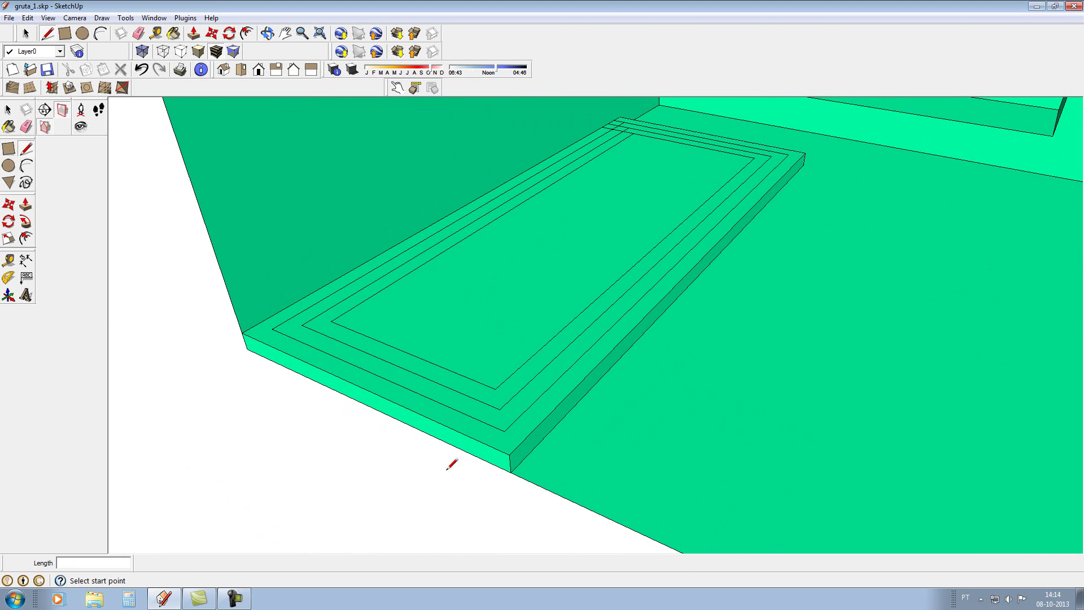
{"action": "left_click", "coordinate": [495, 389]}
{"action": "left_click", "coordinate": [486, 398]}
{"action": "scroll", "coordinate": [487, 397], "scroll_direction": "up", "scroll_amount": 2}
{"action": "left_click", "coordinate": [479, 403]}
{"action": "left_click", "coordinate": [459, 420]}
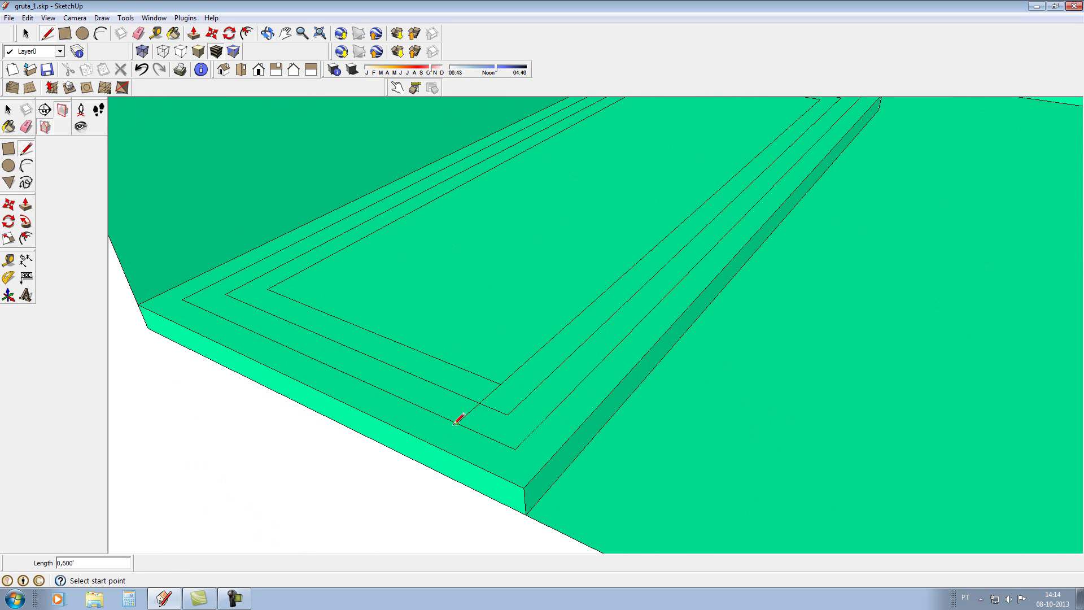
{"action": "left_click", "coordinate": [456, 423]}
{"action": "left_click", "coordinate": [434, 444]}
Draw cross lines from the middle outline across the strips to the platform's front edge
{"action": "left_click", "coordinate": [508, 414]}
{"action": "left_click", "coordinate": [485, 436]}
{"action": "left_click", "coordinate": [486, 435]}
{"action": "left_click", "coordinate": [462, 459]}
{"action": "left_click", "coordinate": [515, 449]}
{"action": "left_click", "coordinate": [492, 471]}
{"action": "left_click", "coordinate": [138, 34]}
Erase the stray edge stubs at the front and far-corner outline intersections of the platform
{"action": "left_click_drag", "start_coordinate": [508, 440], "coordinate": [469, 427]}
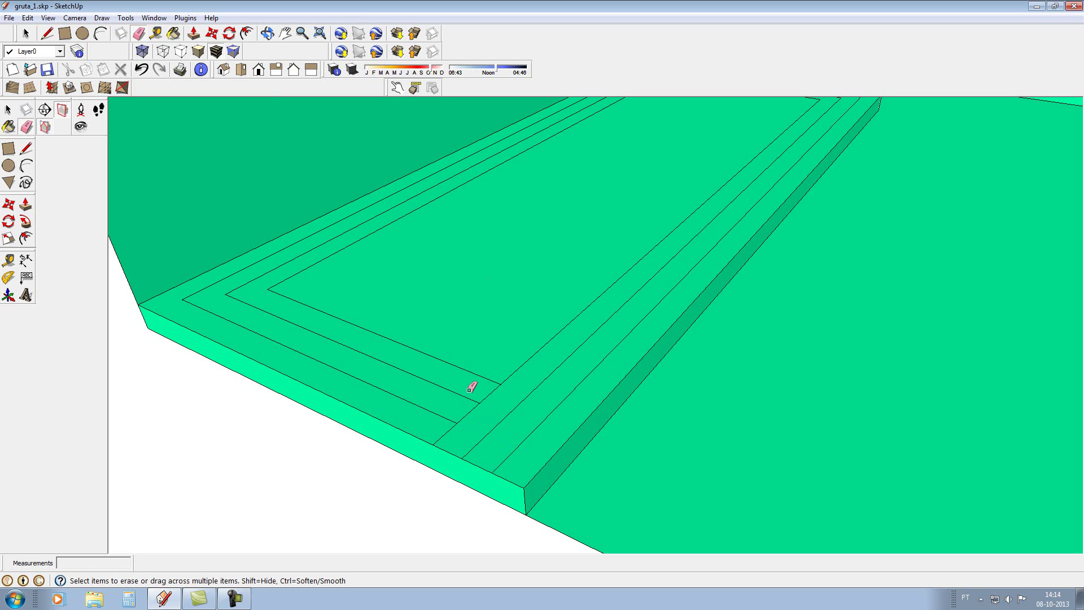
{"action": "left_click_drag", "start_coordinate": [488, 368], "coordinate": [418, 408]}
{"action": "scroll", "coordinate": [499, 399], "scroll_direction": "down", "scroll_amount": 3}
{"action": "scroll", "coordinate": [644, 128], "scroll_direction": "up", "scroll_amount": 3}
{"action": "scroll", "coordinate": [603, 201], "scroll_direction": "up", "scroll_amount": 2}
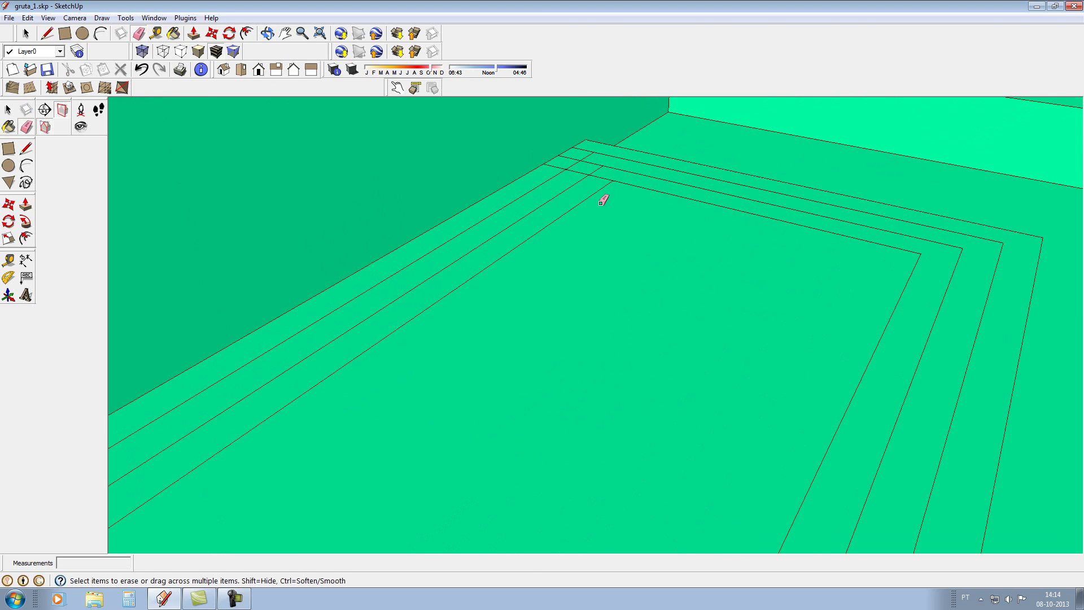
{"action": "left_click_drag", "start_coordinate": [576, 211], "coordinate": [530, 181]}
{"action": "scroll", "coordinate": [565, 169], "scroll_direction": "up", "scroll_amount": 2}
{"action": "mouse_move", "coordinate": [595, 158]}
{"action": "left_mouse_down"}
{"action": "mouse_move", "coordinate": [601, 172]}
{"action": "mouse_move", "coordinate": [567, 162]}
{"action": "mouse_move", "coordinate": [576, 163]}
{"action": "left_mouse_up"}
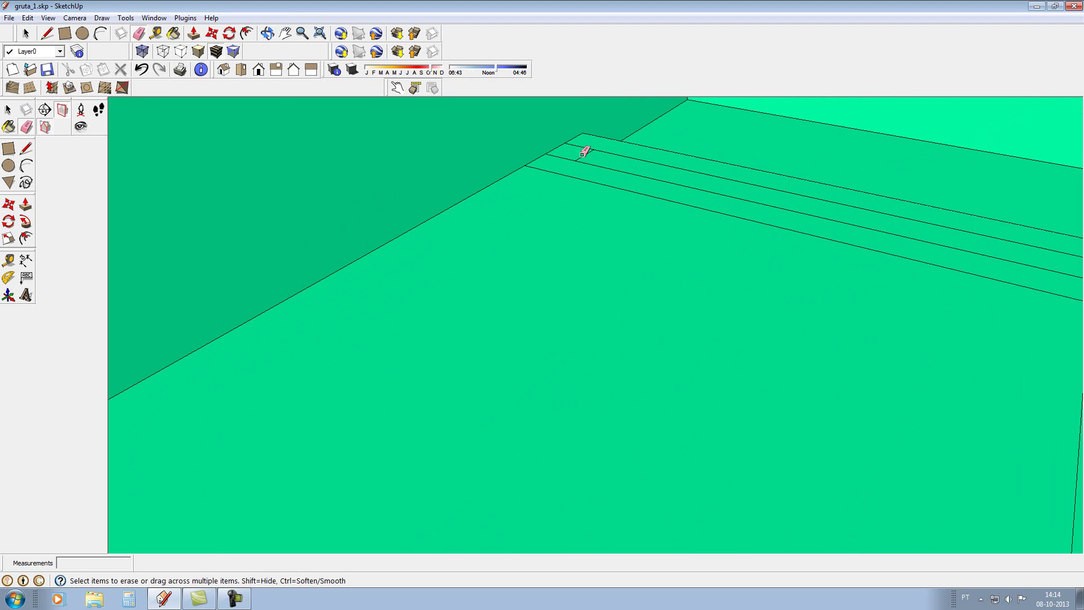
{"action": "scroll", "coordinate": [587, 153], "scroll_direction": "down", "scroll_amount": 2}
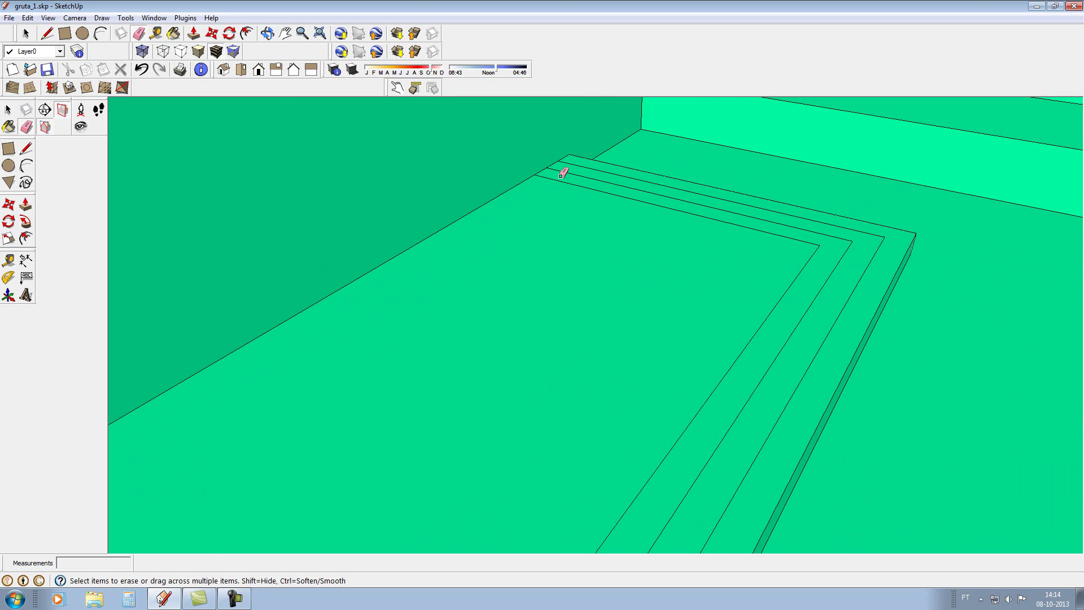
{"action": "scroll", "coordinate": [560, 173], "scroll_direction": "down", "scroll_amount": 1}
{"action": "scroll", "coordinate": [565, 169], "scroll_direction": "down", "scroll_amount": 2}
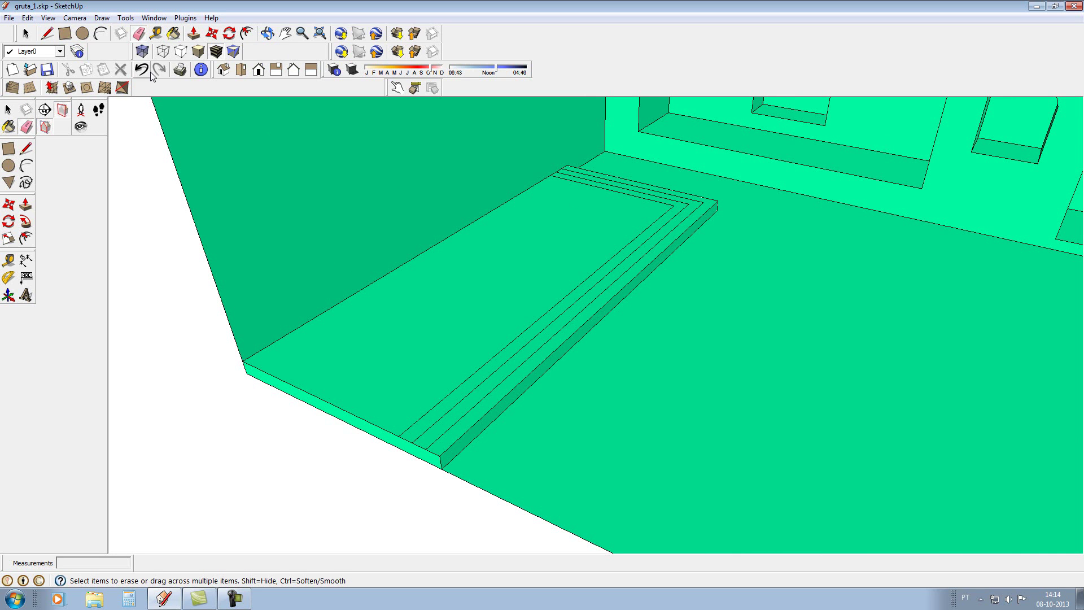
Push/Pull the first step strip by 0.6'
{"action": "left_click", "coordinate": [25, 205]}
{"action": "left_click_drag", "start_coordinate": [481, 416], "coordinate": [483, 405]}
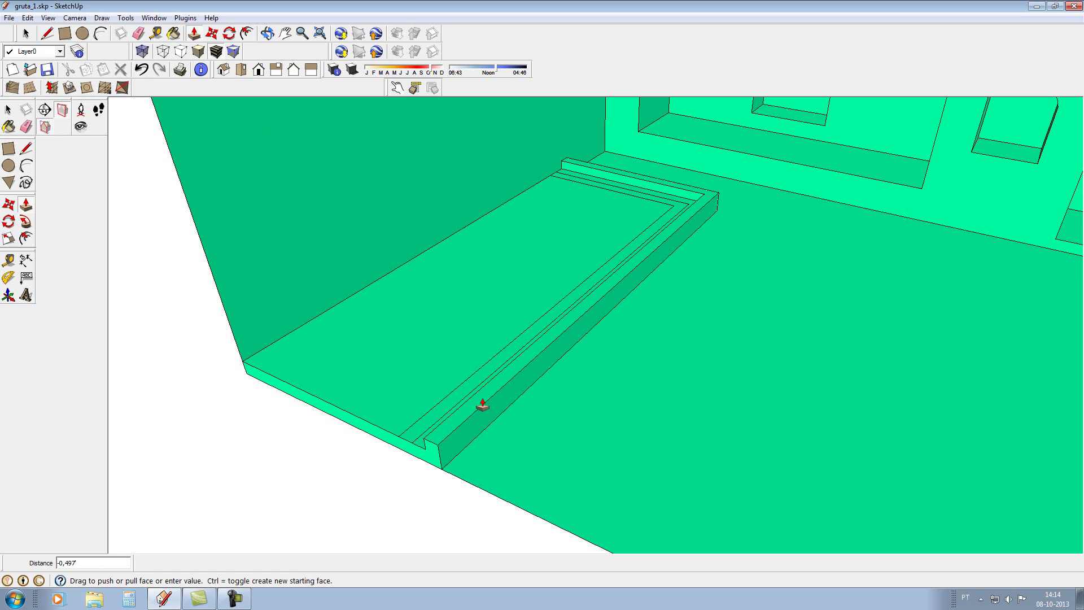
{"action": "left_click", "coordinate": [483, 405]}
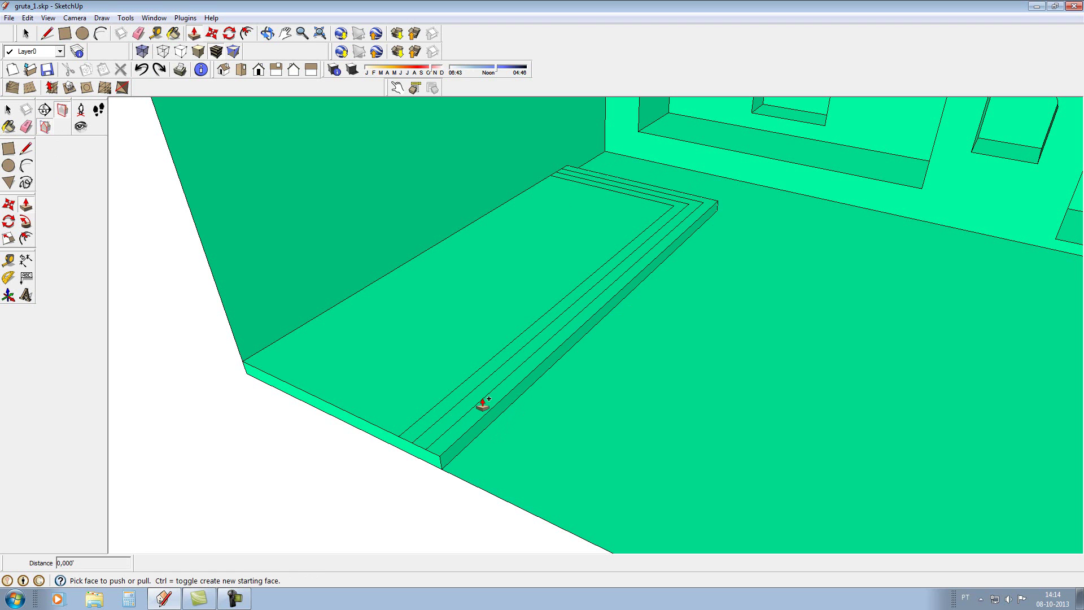
{"action": "left_click", "coordinate": [454, 424]}
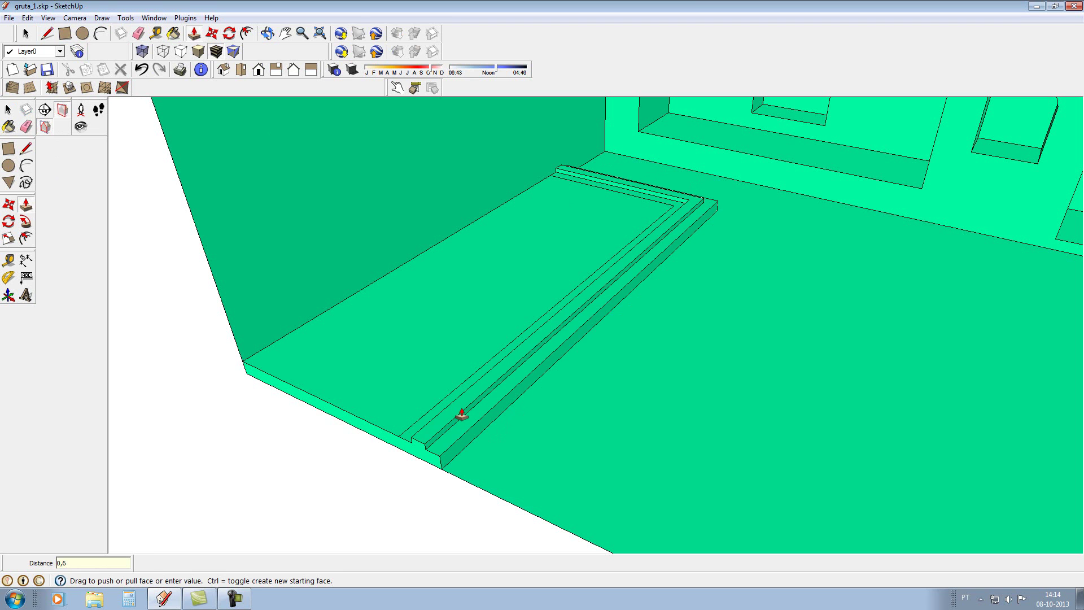
{"action": "key", "text": "Return"}
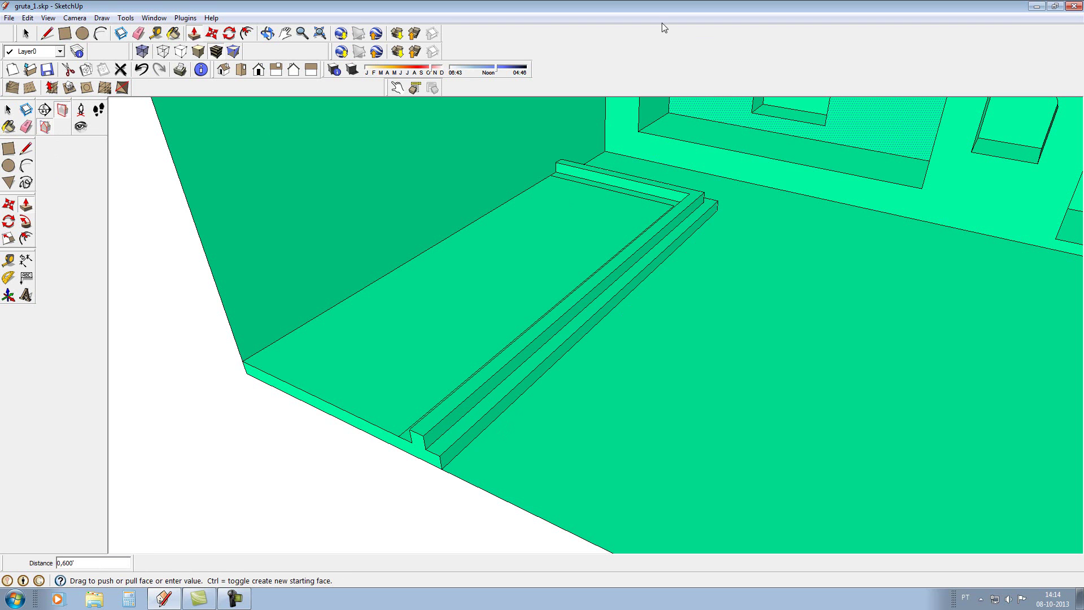
Push the narrow strip faces flush and raise the next step 0.6'
{"action": "left_click", "coordinate": [268, 33]}
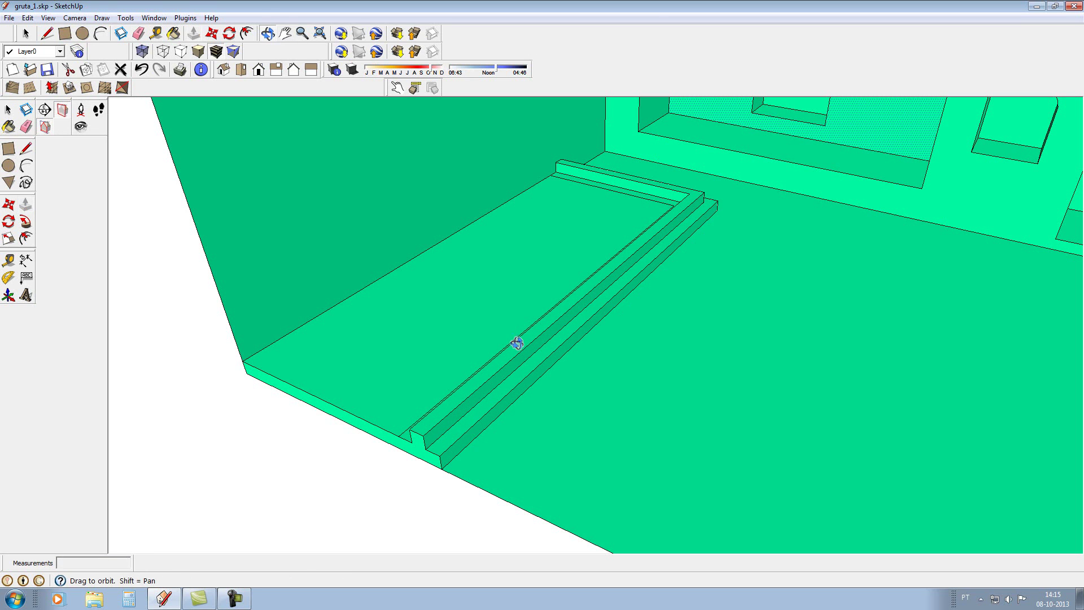
{"action": "left_click_drag", "start_coordinate": [516, 343], "coordinate": [645, 323]}
{"action": "left_click", "coordinate": [25, 204]}
{"action": "left_click", "coordinate": [575, 442]}
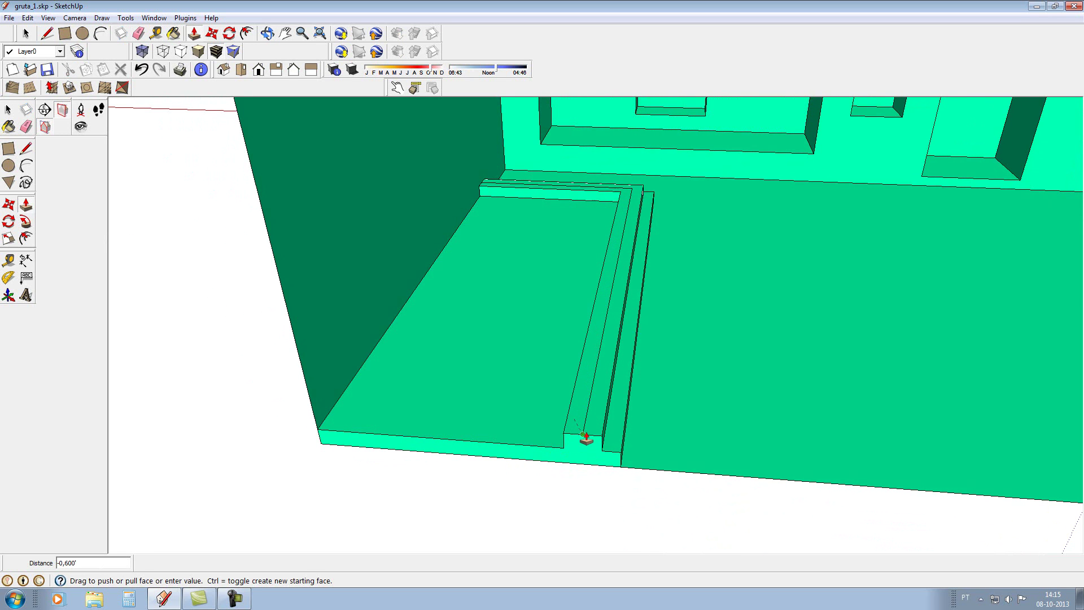
{"action": "left_click", "coordinate": [592, 438]}
{"action": "left_click", "coordinate": [539, 438]}
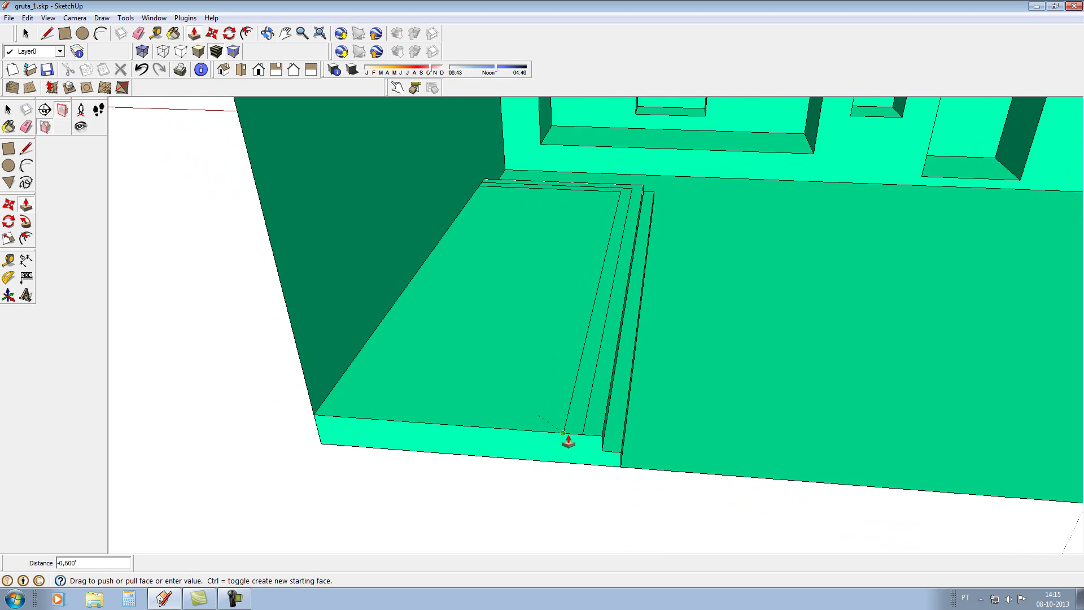
{"action": "left_click", "coordinate": [582, 440]}
{"action": "scroll", "coordinate": [589, 437], "scroll_direction": "up", "scroll_amount": 2}
{"action": "left_click", "coordinate": [575, 428]}
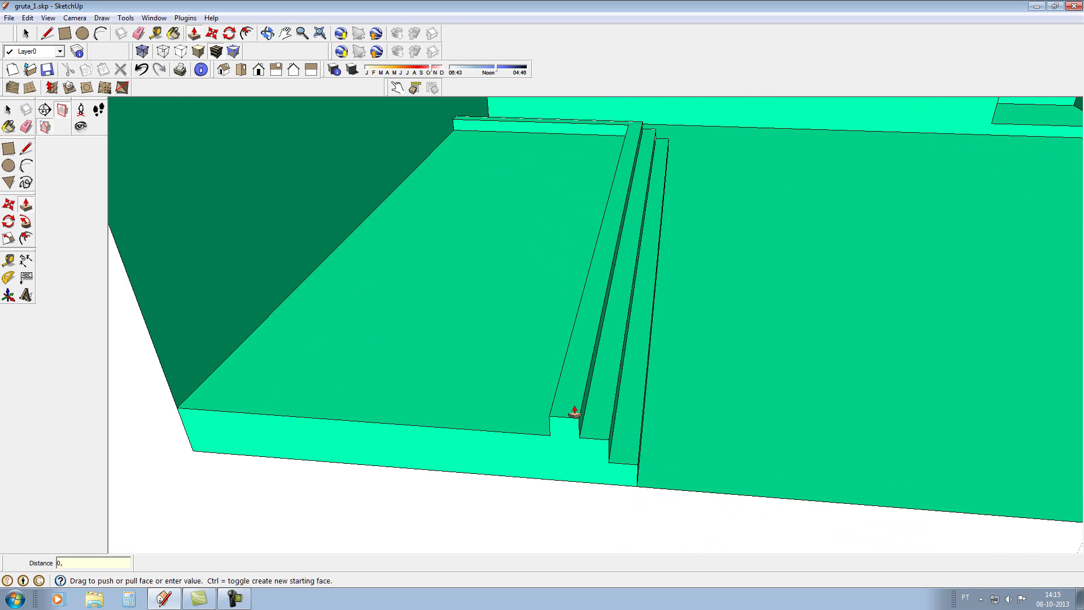
{"action": "type", "text": "6"}
{"action": "key", "text": "Return"}
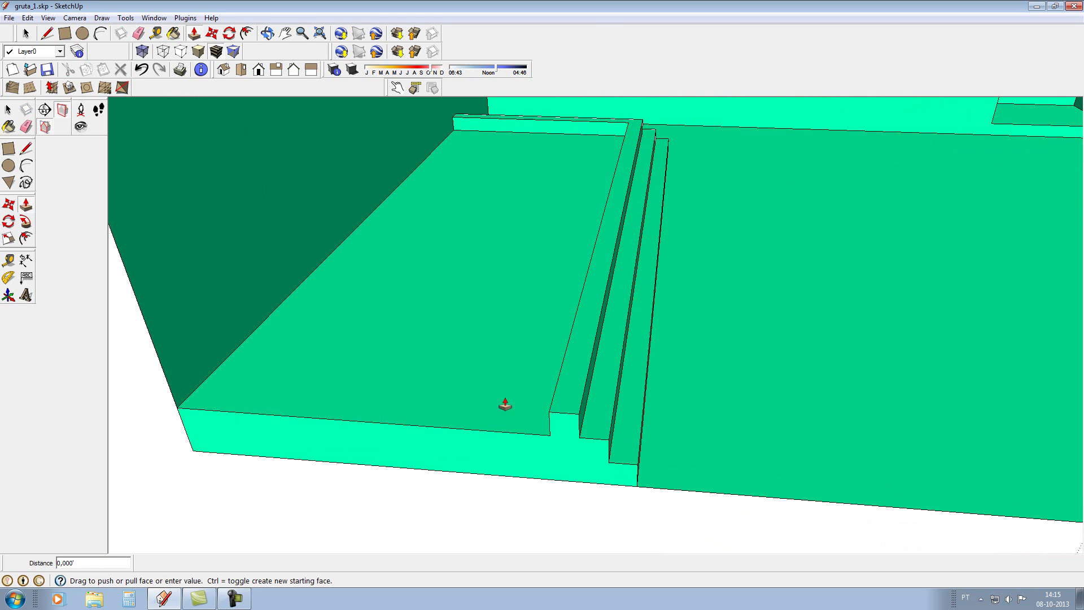
Raise the top platform face by 0.6' to complete the three steps
{"action": "left_click", "coordinate": [551, 395]}
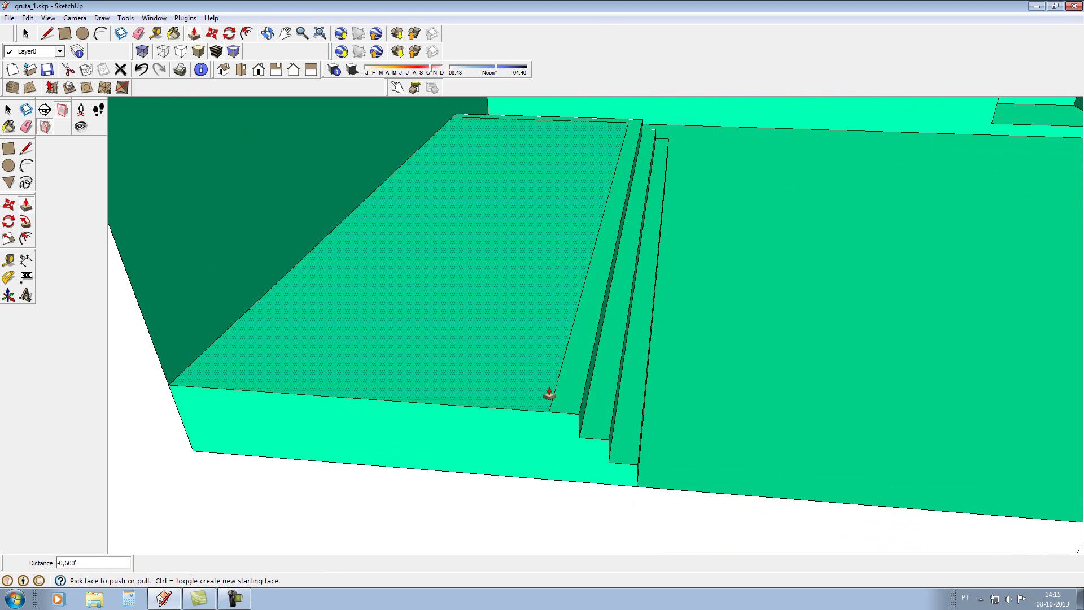
{"action": "left_click", "coordinate": [544, 394]}
{"action": "type", "text": "0,6"}
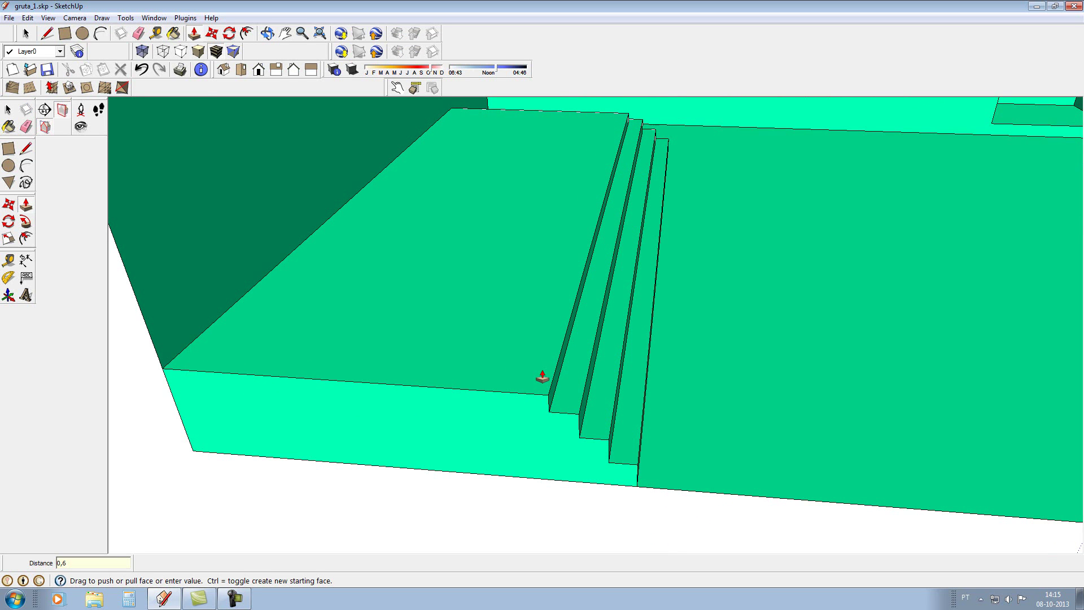
{"action": "key", "text": "Return"}
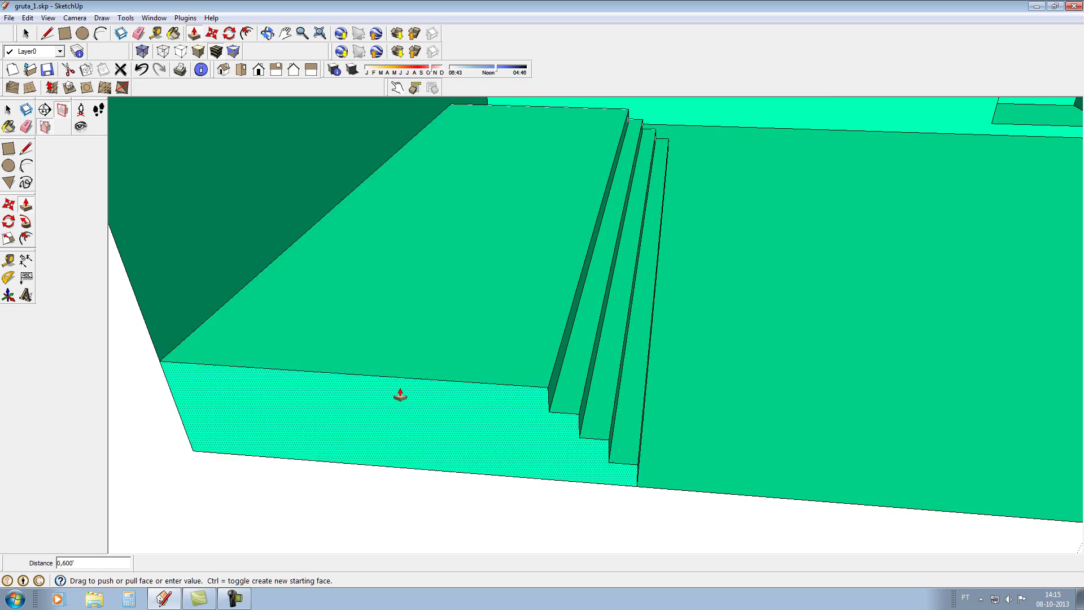
{"action": "scroll", "coordinate": [424, 392], "scroll_direction": "down", "scroll_amount": 3}
{"action": "scroll", "coordinate": [394, 375], "scroll_direction": "down", "scroll_amount": 2}
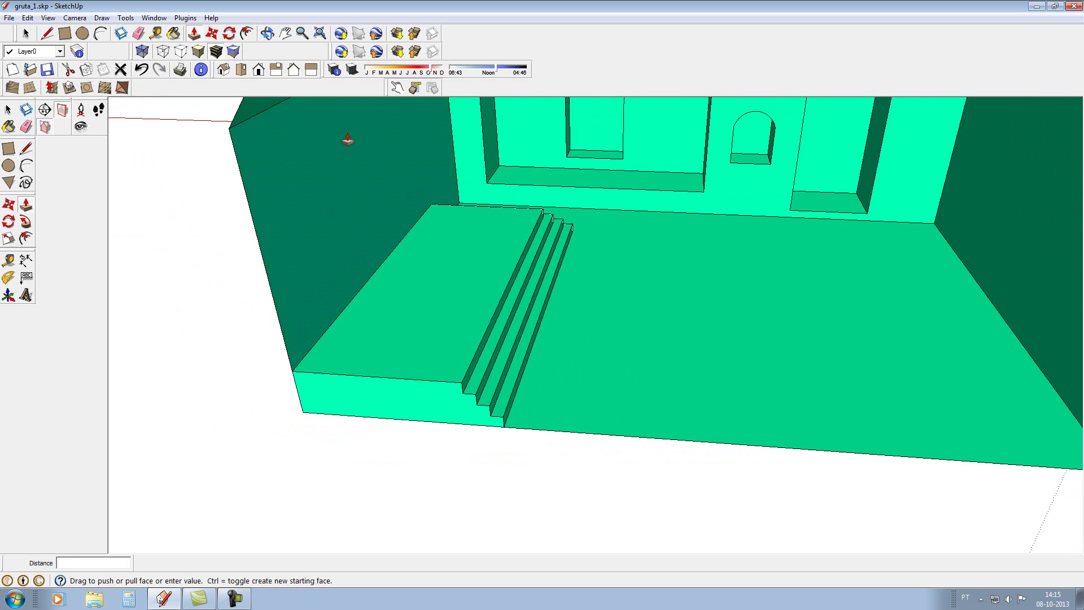
Erase the slab's front face and left vertical edge beneath the steps
{"action": "left_click", "coordinate": [267, 33]}
{"action": "mouse_move", "coordinate": [491, 349]}
{"action": "left_mouse_down"}
{"action": "mouse_move", "coordinate": [310, 344]}
{"action": "mouse_move", "coordinate": [377, 361]}
{"action": "mouse_move", "coordinate": [518, 322]}
{"action": "mouse_move", "coordinate": [459, 339]}
{"action": "left_mouse_up"}
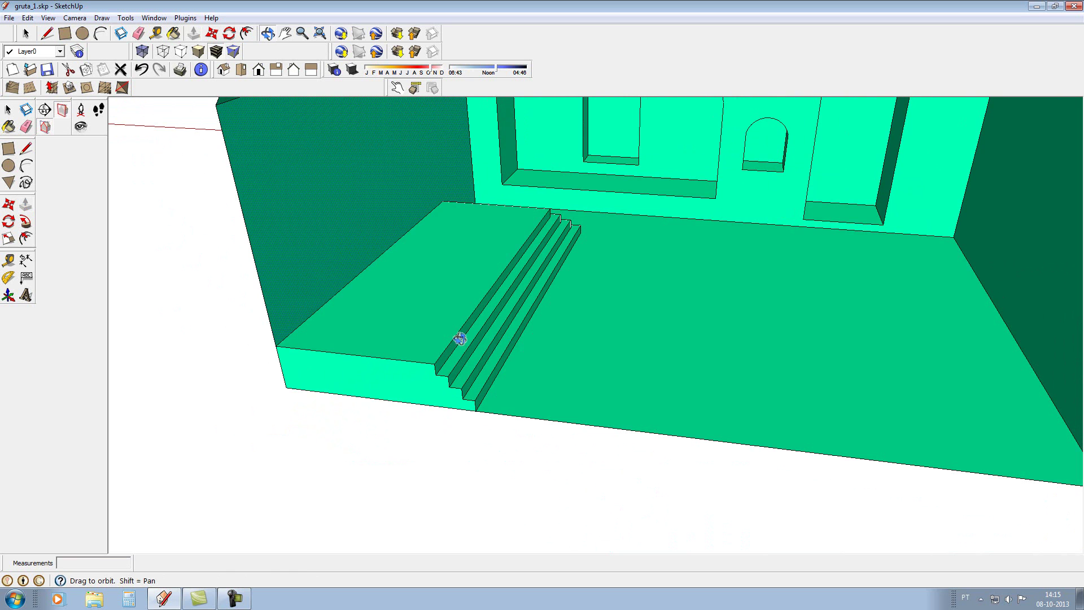
{"action": "left_click", "coordinate": [137, 35]}
{"action": "left_click", "coordinate": [289, 387]}
{"action": "scroll", "coordinate": [487, 460], "scroll_direction": "down", "scroll_amount": 5}
{"action": "scroll", "coordinate": [516, 206], "scroll_direction": "up", "scroll_amount": 2}
{"action": "left_click", "coordinate": [269, 36]}
{"action": "mouse_move", "coordinate": [486, 421]}
{"action": "left_mouse_down"}
{"action": "mouse_move", "coordinate": [638, 297]}
{"action": "mouse_move", "coordinate": [654, 300]}
{"action": "mouse_move", "coordinate": [574, 271]}
{"action": "mouse_move", "coordinate": [497, 314]}
{"action": "mouse_move", "coordinate": [442, 367]}
{"action": "mouse_move", "coordinate": [307, 370]}
{"action": "mouse_move", "coordinate": [336, 346]}
{"action": "mouse_move", "coordinate": [470, 331]}
{"action": "mouse_move", "coordinate": [496, 354]}
{"action": "mouse_move", "coordinate": [477, 303]}
{"action": "mouse_move", "coordinate": [416, 367]}
{"action": "mouse_move", "coordinate": [439, 350]}
{"action": "left_mouse_up"}
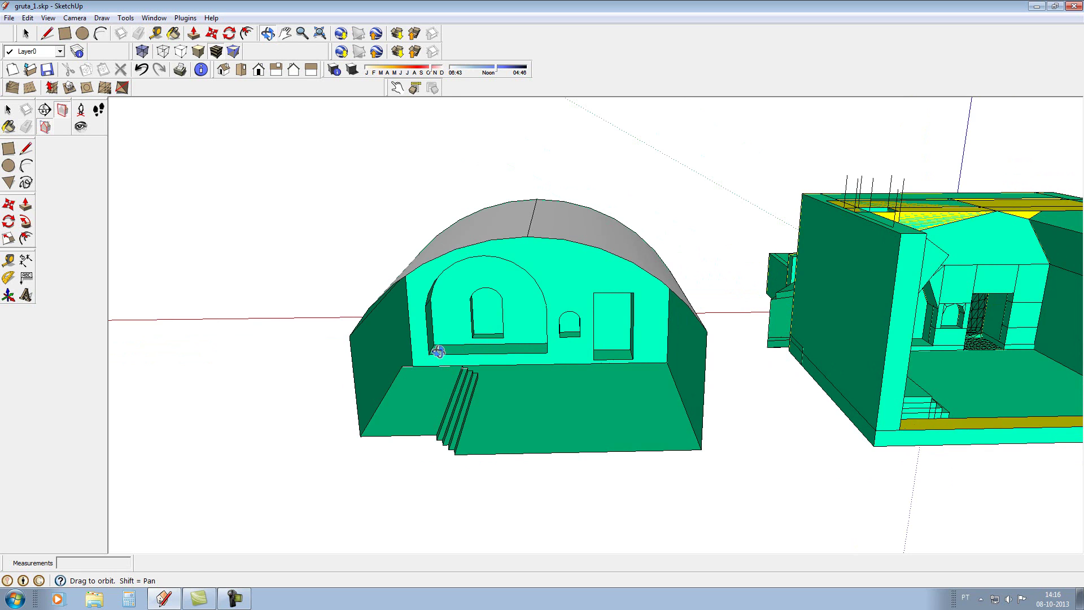
Turn to face the white wall model and start an Offset from the tall block's bottom edge
{"action": "mouse_move", "coordinate": [467, 344]}
{"action": "left_mouse_down"}
{"action": "mouse_move", "coordinate": [486, 365]}
{"action": "mouse_move", "coordinate": [852, 407]}
{"action": "mouse_move", "coordinate": [677, 443]}
{"action": "mouse_move", "coordinate": [604, 472]}
{"action": "mouse_move", "coordinate": [947, 338]}
{"action": "mouse_move", "coordinate": [832, 379]}
{"action": "mouse_move", "coordinate": [1039, 332]}
{"action": "left_mouse_up"}
{"action": "scroll", "coordinate": [833, 380], "scroll_direction": "up", "scroll_amount": 3}
{"action": "scroll", "coordinate": [831, 293], "scroll_direction": "up", "scroll_amount": 3}
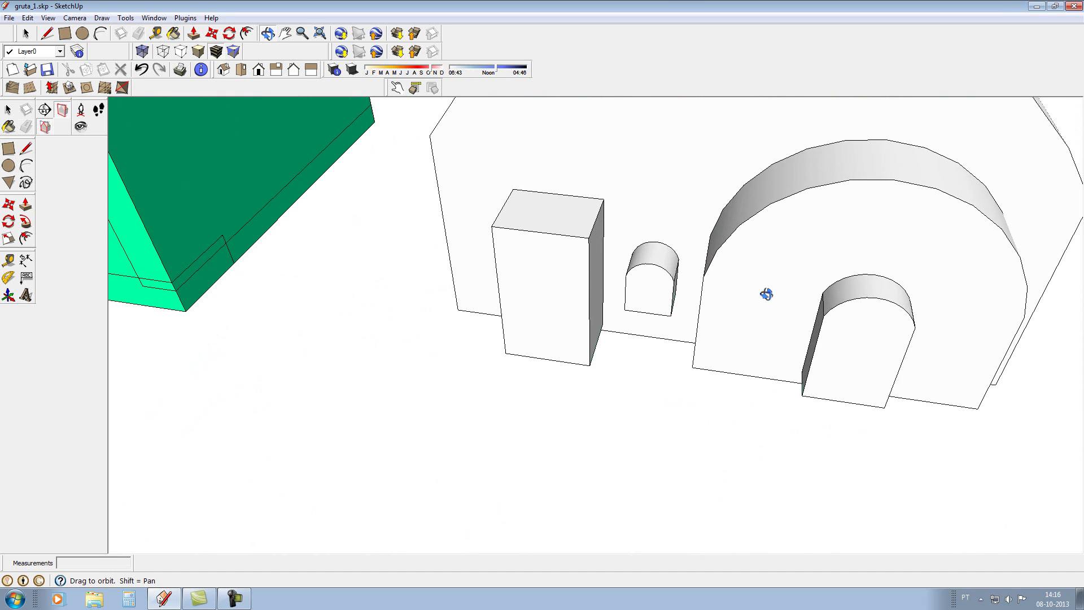
{"action": "scroll", "coordinate": [754, 292], "scroll_direction": "down", "scroll_amount": 2}
{"action": "scroll", "coordinate": [755, 290], "scroll_direction": "up", "scroll_amount": 1}
{"action": "scroll", "coordinate": [757, 288], "scroll_direction": "down", "scroll_amount": 2}
{"action": "scroll", "coordinate": [758, 284], "scroll_direction": "up", "scroll_amount": 3}
{"action": "left_click_drag", "start_coordinate": [758, 285], "coordinate": [247, 198]}
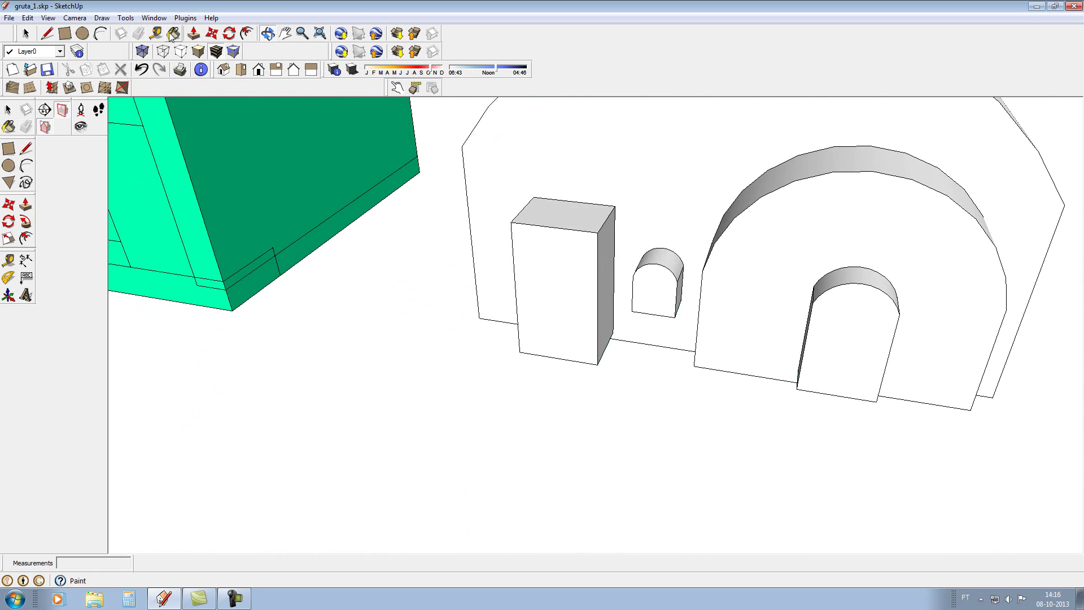
{"action": "left_click", "coordinate": [29, 240]}
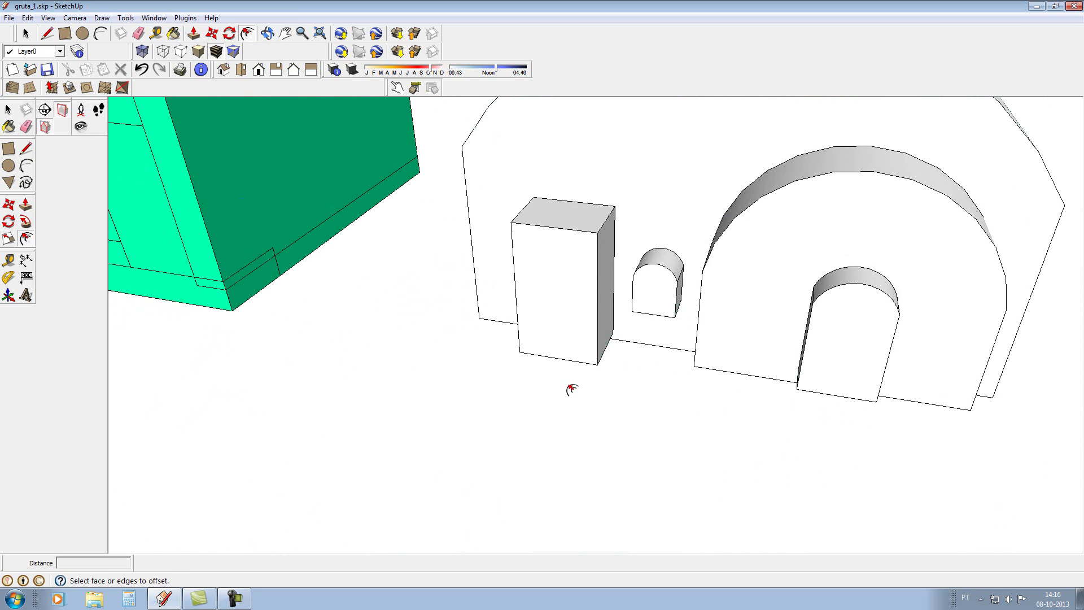
{"action": "left_click", "coordinate": [572, 360]}
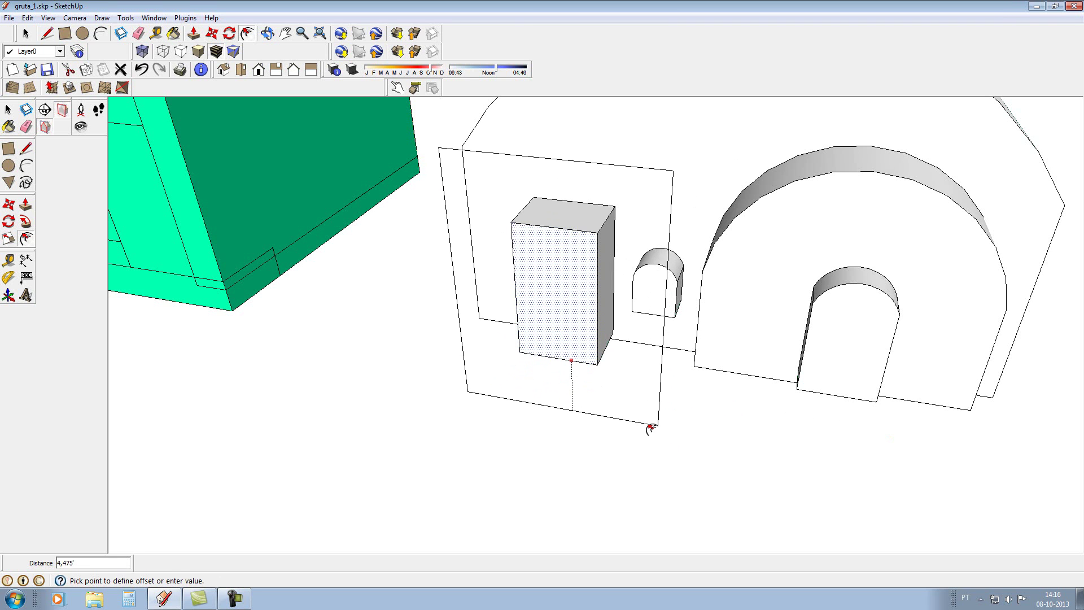
Commit the offset outline and delete the inner rectangle face to open a window hole
{"action": "left_click", "coordinate": [655, 431]}
{"action": "left_click", "coordinate": [25, 34]}
{"action": "left_click", "coordinate": [530, 287]}
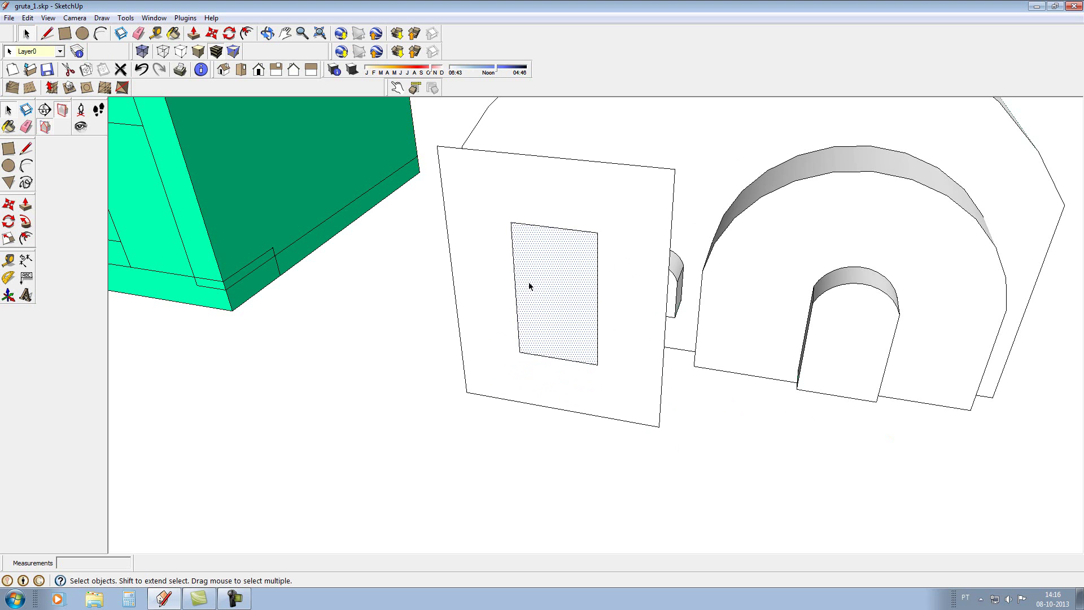
{"action": "key", "text": "Delete"}
{"action": "scroll", "coordinate": [529, 291], "scroll_direction": "up", "scroll_amount": 3}
{"action": "scroll", "coordinate": [530, 298], "scroll_direction": "down", "scroll_amount": 2}
{"action": "scroll", "coordinate": [530, 298], "scroll_direction": "down", "scroll_amount": 3}
Orbit around the new window panel and toward the dome building's front to inspect it
{"action": "left_click", "coordinate": [268, 34]}
{"action": "mouse_move", "coordinate": [786, 308]}
{"action": "left_mouse_down"}
{"action": "mouse_move", "coordinate": [511, 298]}
{"action": "mouse_move", "coordinate": [440, 281]}
{"action": "mouse_move", "coordinate": [498, 375]}
{"action": "mouse_move", "coordinate": [557, 380]}
{"action": "mouse_move", "coordinate": [884, 317]}
{"action": "left_mouse_up"}
{"action": "scroll", "coordinate": [581, 277], "scroll_direction": "up", "scroll_amount": 3}
{"action": "mouse_move", "coordinate": [581, 276]}
{"action": "left_mouse_down"}
{"action": "mouse_move", "coordinate": [486, 249]}
{"action": "mouse_move", "coordinate": [559, 203]}
{"action": "mouse_move", "coordinate": [585, 327]}
{"action": "mouse_move", "coordinate": [474, 316]}
{"action": "mouse_move", "coordinate": [392, 287]}
{"action": "mouse_move", "coordinate": [279, 283]}
{"action": "mouse_move", "coordinate": [554, 324]}
{"action": "left_mouse_up"}
{"action": "scroll", "coordinate": [424, 338], "scroll_direction": "up", "scroll_amount": 5}
{"action": "scroll", "coordinate": [424, 338], "scroll_direction": "down", "scroll_amount": 5}
{"action": "scroll", "coordinate": [392, 287], "scroll_direction": "up", "scroll_amount": 4}
{"action": "scroll", "coordinate": [296, 273], "scroll_direction": "up", "scroll_amount": 2}
{"action": "scroll", "coordinate": [554, 324], "scroll_direction": "down", "scroll_amount": 4}
{"action": "scroll", "coordinate": [481, 275], "scroll_direction": "up", "scroll_amount": 2}
{"action": "mouse_move", "coordinate": [481, 275]}
{"action": "left_mouse_down"}
{"action": "mouse_move", "coordinate": [346, 235]}
{"action": "mouse_move", "coordinate": [395, 247]}
{"action": "mouse_move", "coordinate": [321, 269]}
{"action": "mouse_move", "coordinate": [932, 341]}
{"action": "mouse_move", "coordinate": [927, 269]}
{"action": "mouse_move", "coordinate": [880, 259]}
{"action": "mouse_move", "coordinate": [939, 296]}
{"action": "left_mouse_up"}
{"action": "scroll", "coordinate": [351, 235], "scroll_direction": "up", "scroll_amount": 3}
{"action": "scroll", "coordinate": [350, 236], "scroll_direction": "up", "scroll_amount": 3}
{"action": "scroll", "coordinate": [350, 237], "scroll_direction": "down", "scroll_amount": 5}
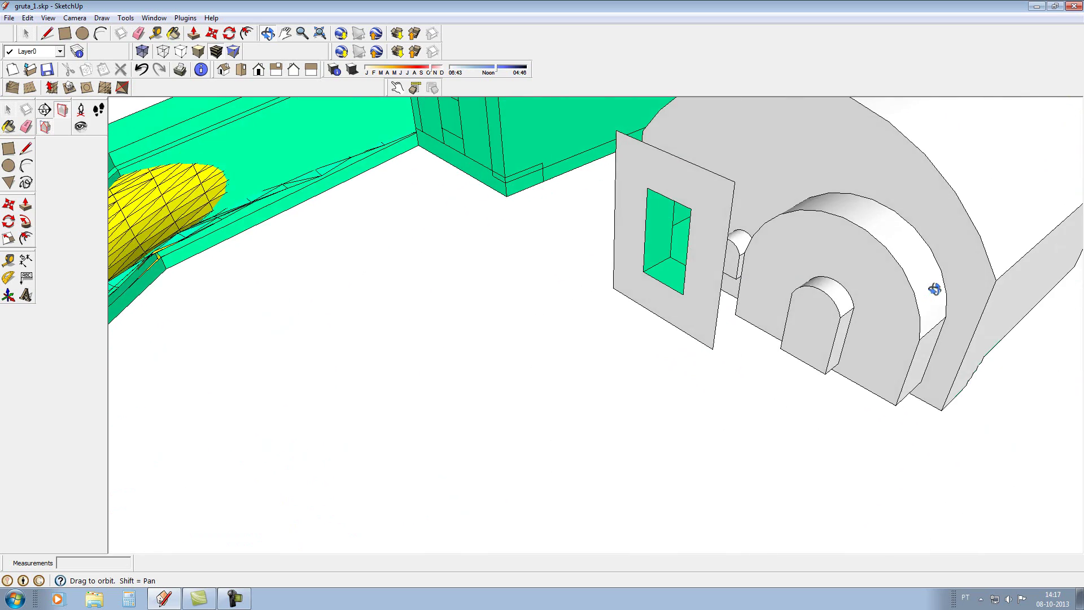
Reverse the window panel's faces so its front shows green
{"action": "left_click", "coordinate": [25, 37]}
{"action": "left_click", "coordinate": [708, 293]}
{"action": "right_click", "coordinate": [707, 292]}
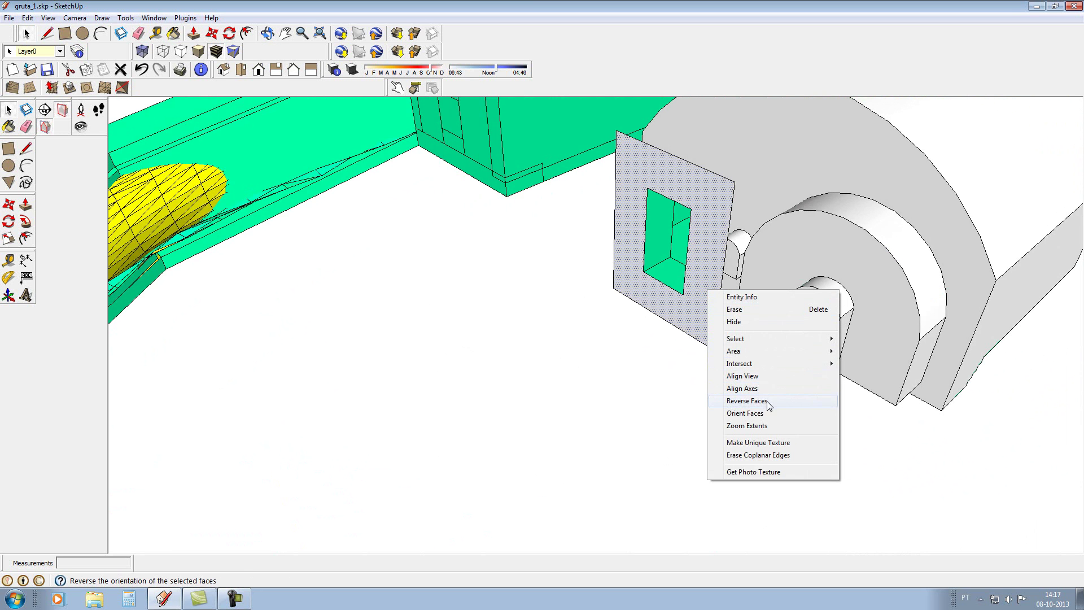
{"action": "left_click", "coordinate": [747, 401]}
{"action": "middle_click_drag", "start_coordinate": [763, 402], "coordinate": [700, 353]}
Orbit to a side view of both buildings, facing the dome building
{"action": "left_click", "coordinate": [268, 33]}
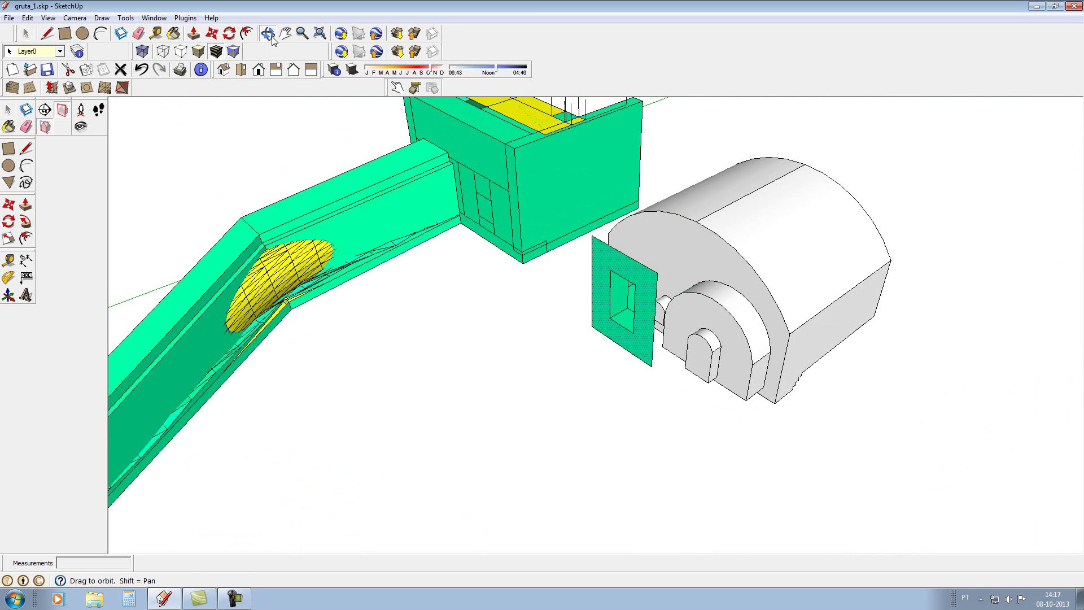
{"action": "mouse_move", "coordinate": [542, 237]}
{"action": "left_mouse_down"}
{"action": "mouse_move", "coordinate": [232, 198]}
{"action": "mouse_move", "coordinate": [107, 217]}
{"action": "left_mouse_up"}
{"action": "scroll", "coordinate": [411, 249], "scroll_direction": "up", "scroll_amount": 2}
{"action": "scroll", "coordinate": [406, 225], "scroll_direction": "up", "scroll_amount": 3}
{"action": "scroll", "coordinate": [471, 212], "scroll_direction": "down", "scroll_amount": 3}
{"action": "mouse_move", "coordinate": [470, 212]}
{"action": "left_mouse_down"}
{"action": "mouse_move", "coordinate": [448, 232]}
{"action": "mouse_move", "coordinate": [448, 221]}
{"action": "mouse_move", "coordinate": [439, 226]}
{"action": "mouse_move", "coordinate": [450, 213]}
{"action": "mouse_move", "coordinate": [586, 256]}
{"action": "mouse_move", "coordinate": [596, 273]}
{"action": "mouse_move", "coordinate": [550, 317]}
{"action": "mouse_move", "coordinate": [532, 381]}
{"action": "mouse_move", "coordinate": [629, 350]}
{"action": "mouse_move", "coordinate": [460, 215]}
{"action": "left_mouse_up"}
Draw a small square on the ground beside the tunnel and pull it up into a box
{"action": "left_click", "coordinate": [64, 34]}
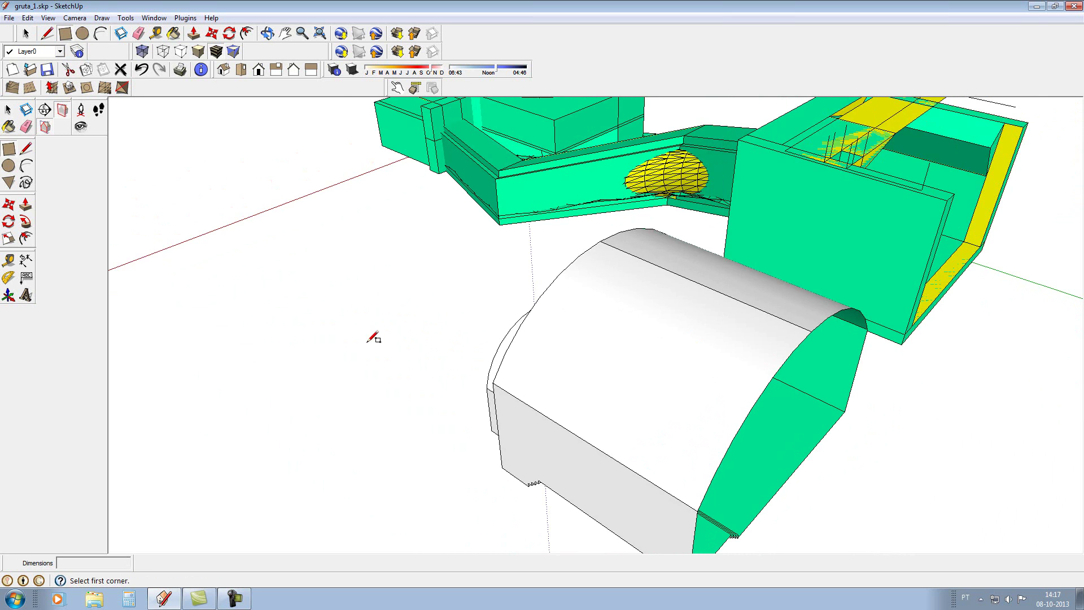
{"action": "scroll", "coordinate": [370, 332], "scroll_direction": "down", "scroll_amount": 3}
{"action": "left_click", "coordinate": [324, 438]}
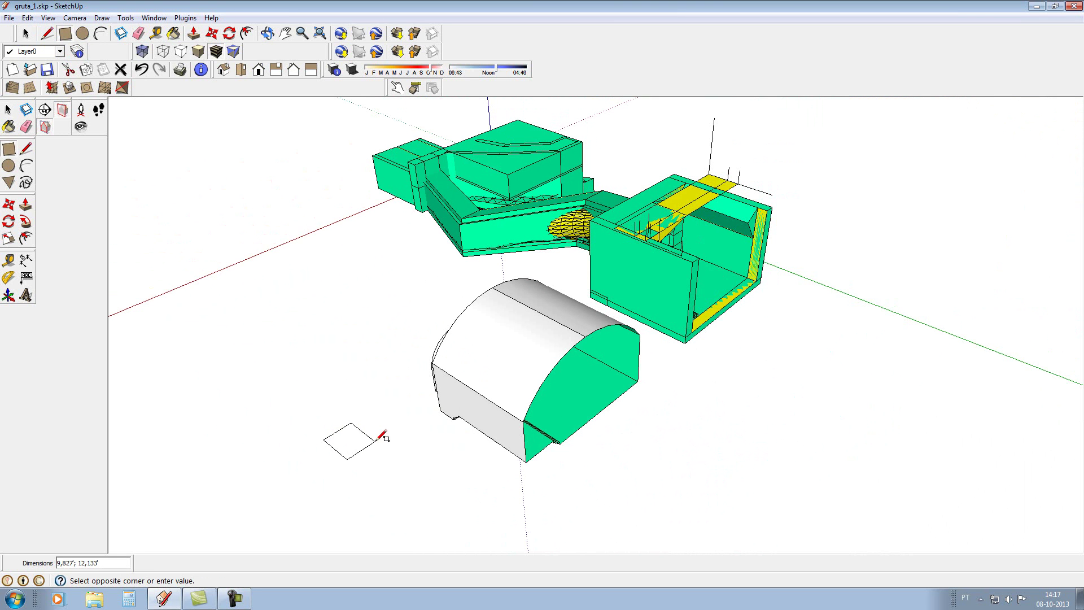
{"action": "left_click", "coordinate": [375, 439]}
{"action": "left_click", "coordinate": [25, 205]}
{"action": "left_click_drag", "start_coordinate": [351, 442], "coordinate": [351, 398]}
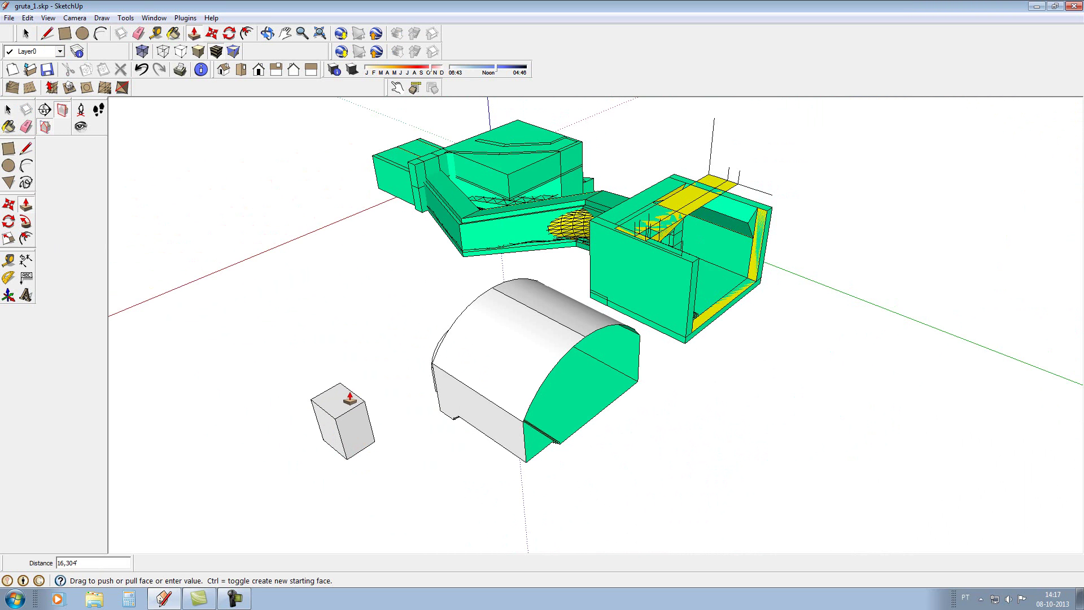
{"action": "left_click", "coordinate": [350, 398]}
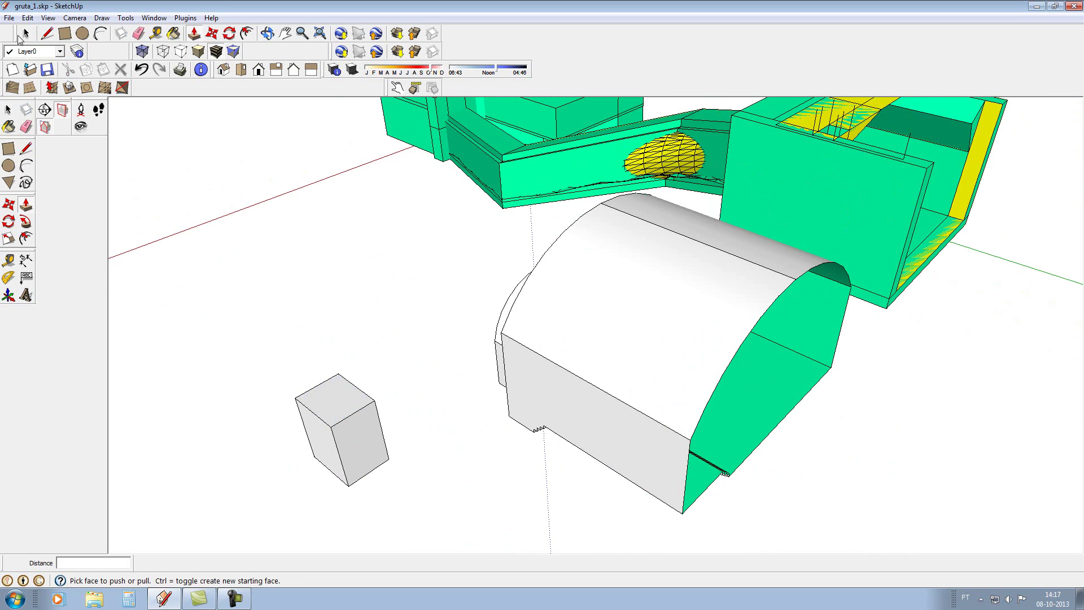
Push the box's side face to resize it, then select the box
{"action": "left_click", "coordinate": [346, 443]}
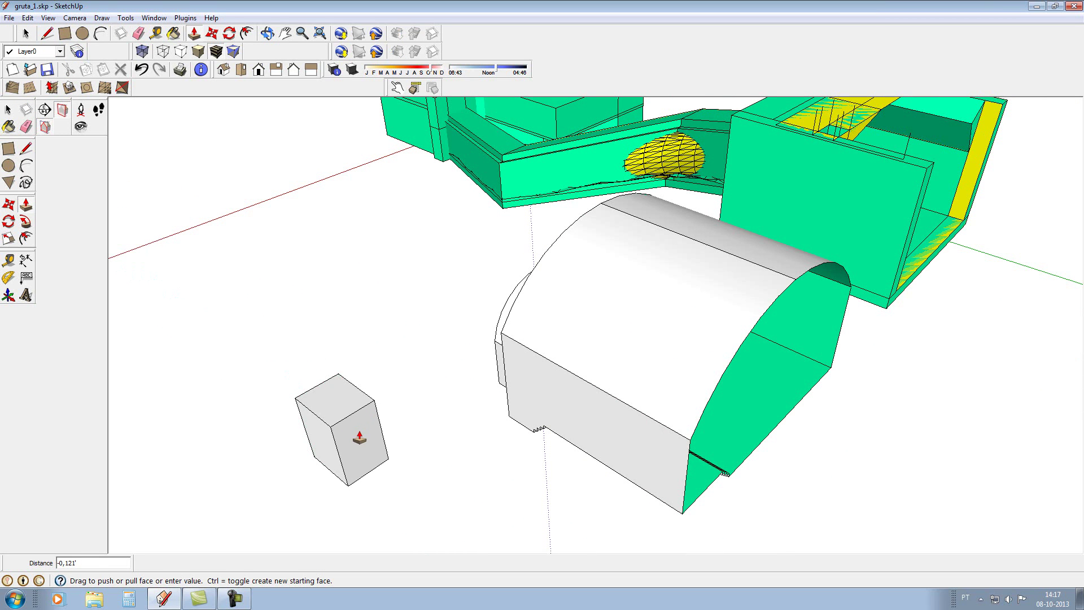
{"action": "left_click", "coordinate": [359, 438]}
{"action": "left_click", "coordinate": [26, 33]}
{"action": "left_click", "coordinate": [352, 444]}
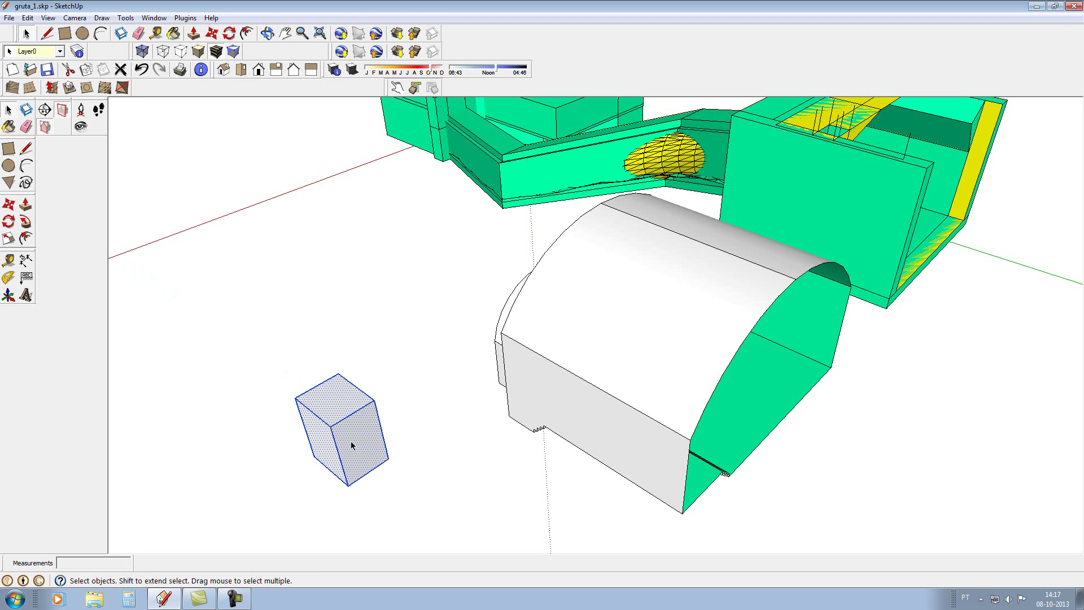
Make the small box a group and move it onto the tunnel top
{"action": "right_click", "coordinate": [352, 445]}
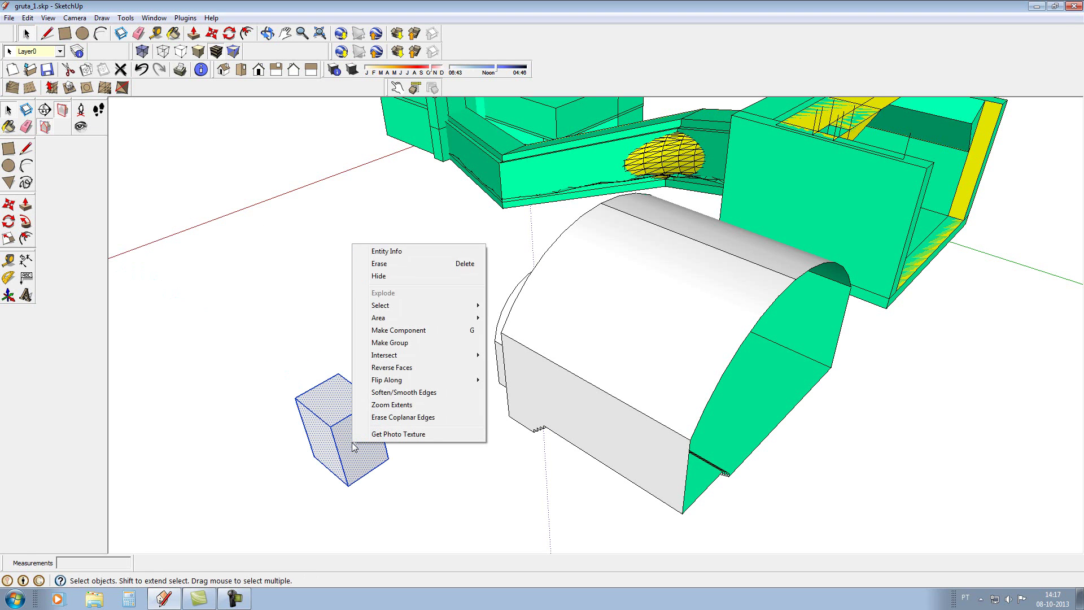
{"action": "left_click", "coordinate": [410, 344]}
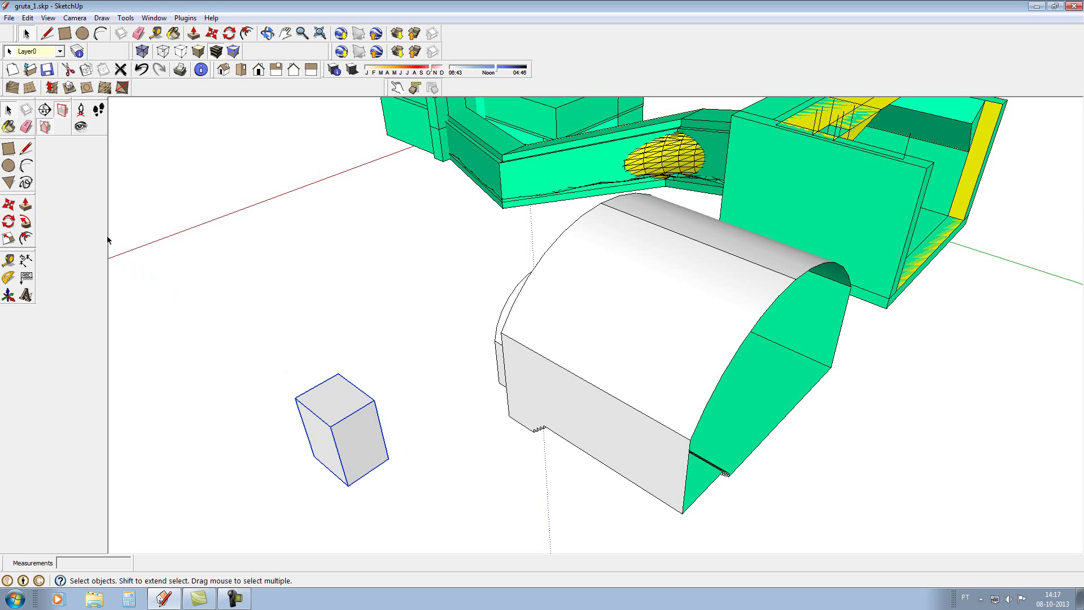
{"action": "left_click", "coordinate": [7, 207]}
{"action": "left_click", "coordinate": [360, 389]}
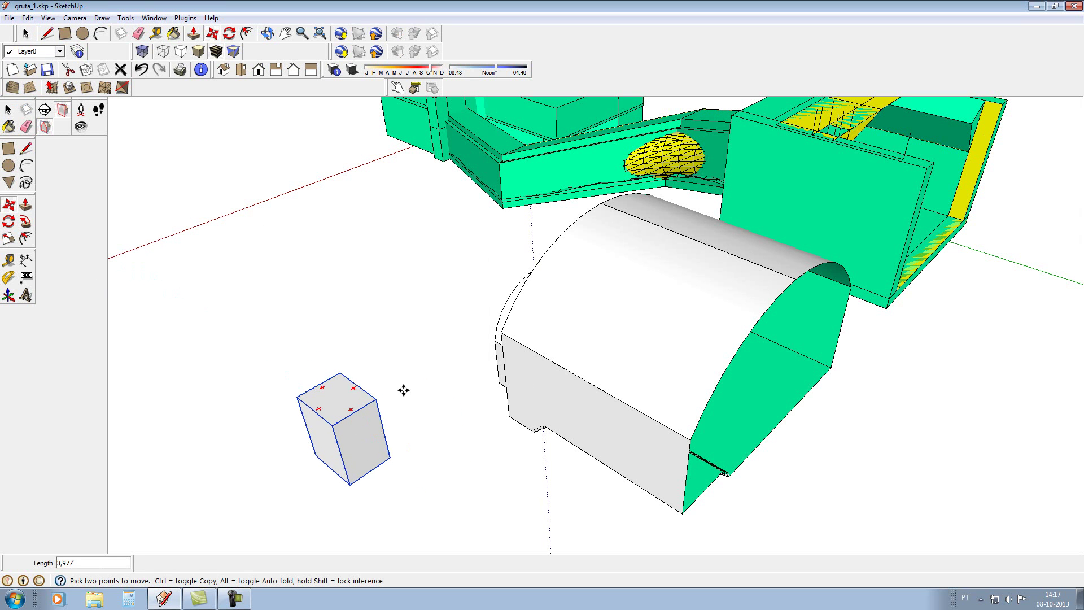
{"action": "scroll", "coordinate": [632, 283], "scroll_direction": "up", "scroll_amount": 1}
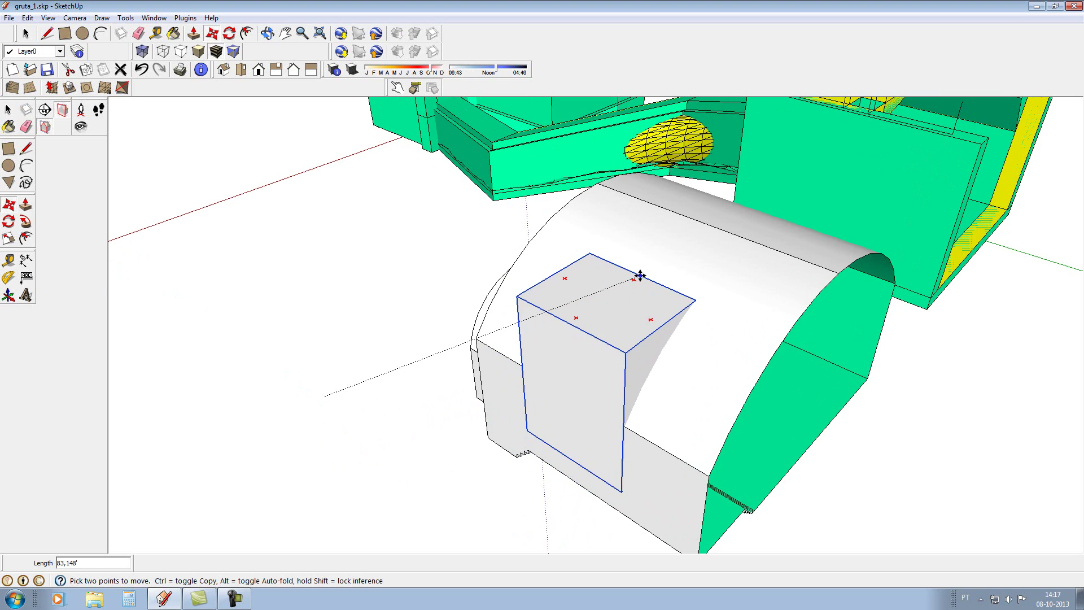
{"action": "left_click", "coordinate": [660, 255]}
Reposition the box against the green building's wall below the yellow ramp
{"action": "scroll", "coordinate": [614, 345], "scroll_direction": "down", "scroll_amount": 2}
{"action": "scroll", "coordinate": [658, 305], "scroll_direction": "up", "scroll_amount": 2}
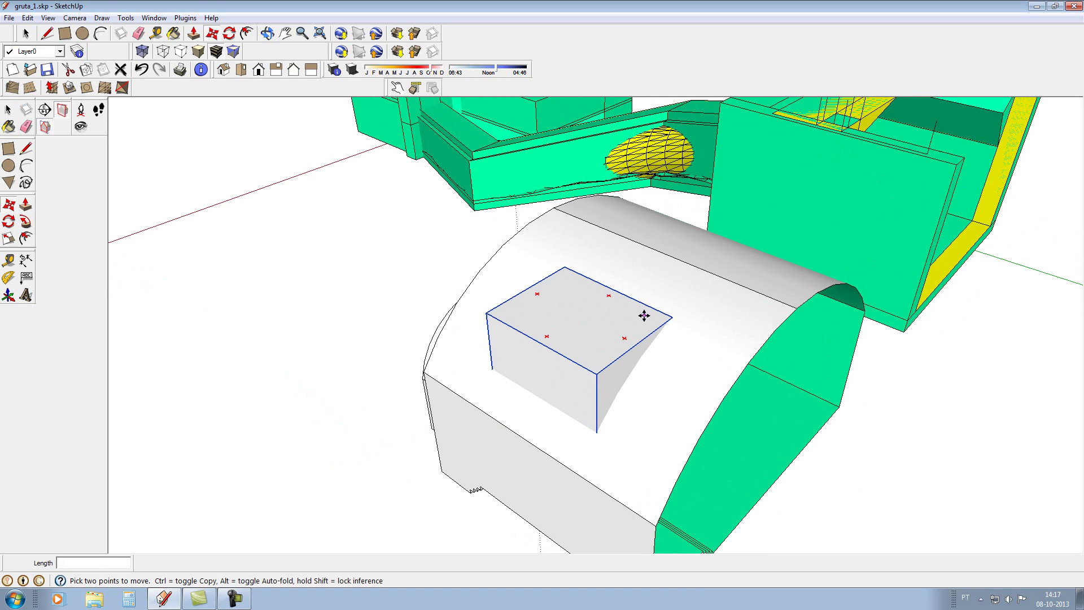
{"action": "scroll", "coordinate": [395, 464], "scroll_direction": "down", "scroll_amount": 3}
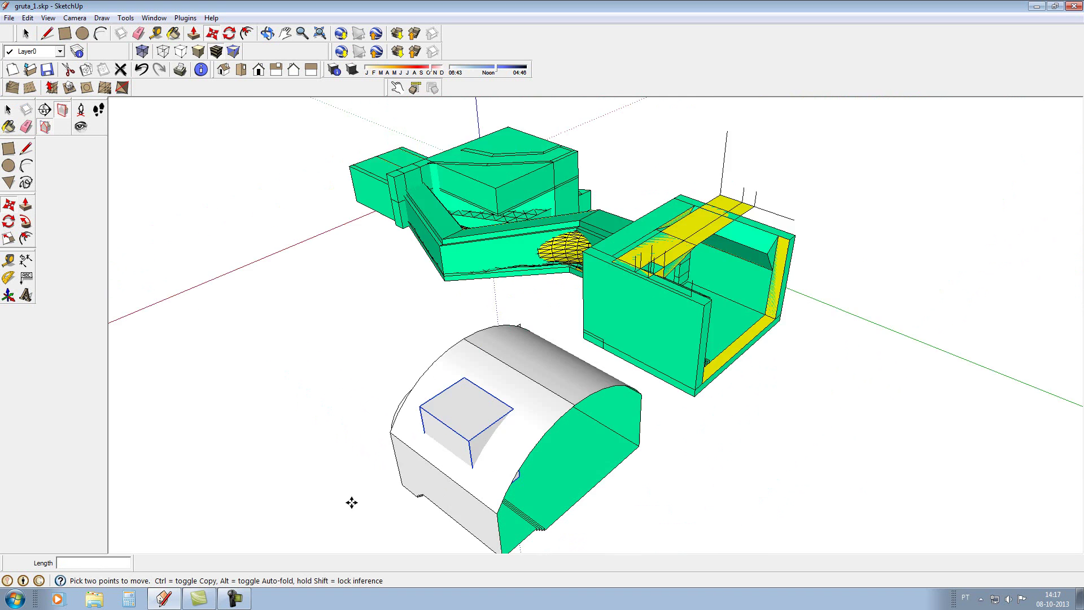
{"action": "scroll", "coordinate": [452, 418], "scroll_direction": "up", "scroll_amount": 1}
{"action": "left_click", "coordinate": [436, 394]}
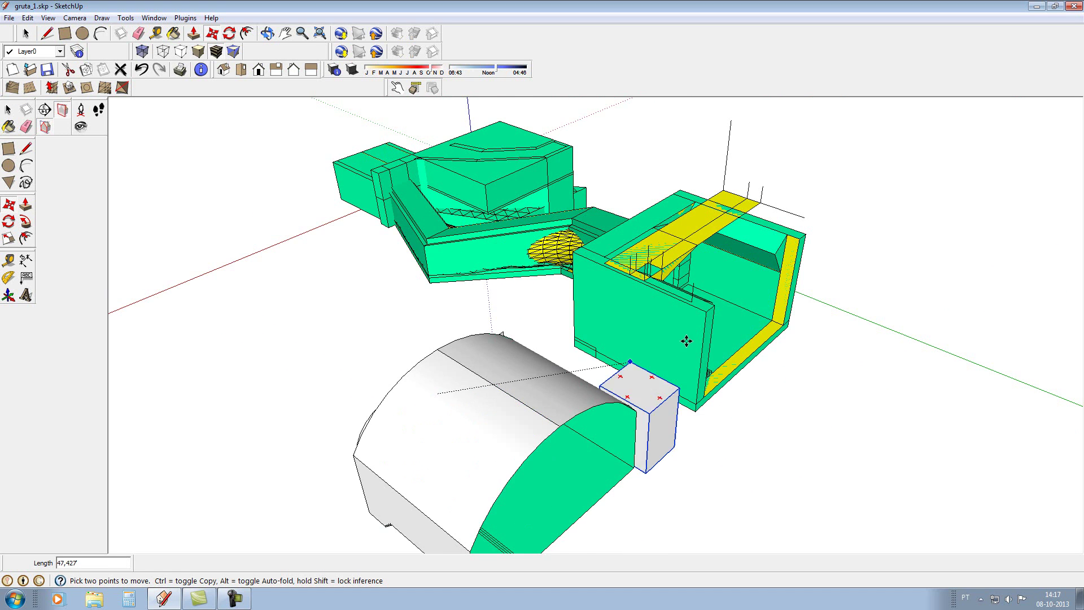
{"action": "scroll", "coordinate": [677, 277], "scroll_direction": "up", "scroll_amount": 3}
{"action": "scroll", "coordinate": [650, 271], "scroll_direction": "up", "scroll_amount": 1}
{"action": "left_click", "coordinate": [567, 240]}
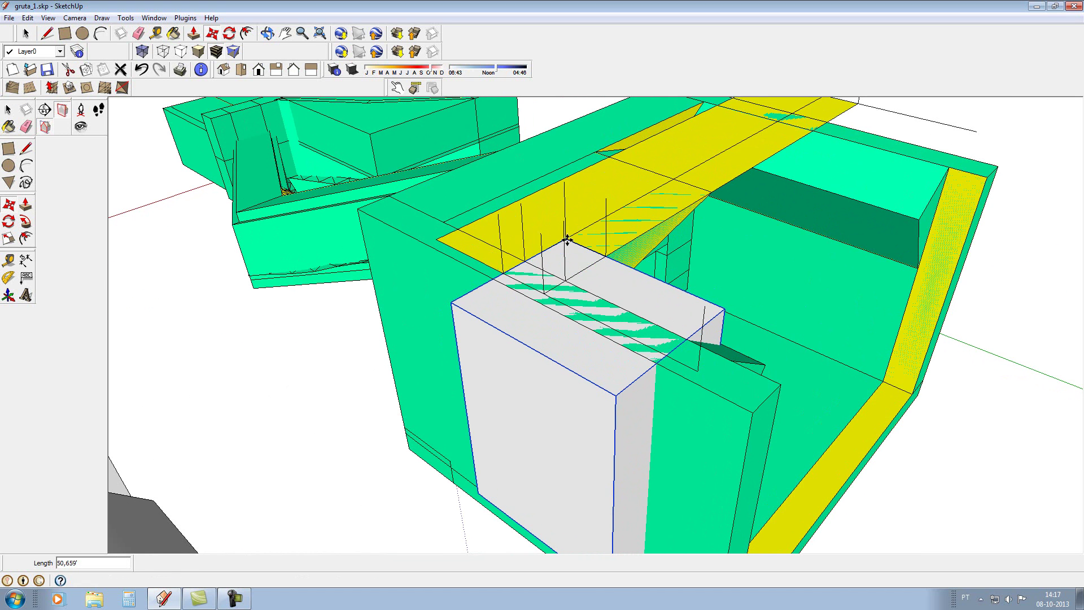
{"action": "left_click", "coordinate": [9, 238]}
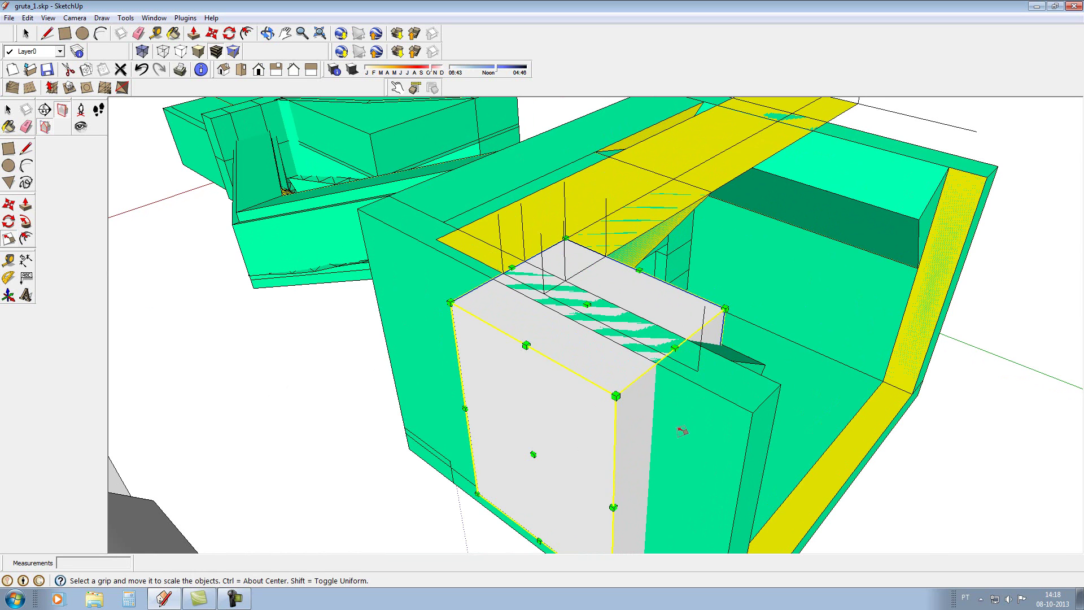
Scale the group to 0.72 along green and shrink it along red into a thin block
{"action": "mouse_move", "coordinate": [668, 460]}
{"action": "left_mouse_down"}
{"action": "mouse_move", "coordinate": [632, 378]}
{"action": "mouse_move", "coordinate": [551, 388]}
{"action": "left_mouse_up"}
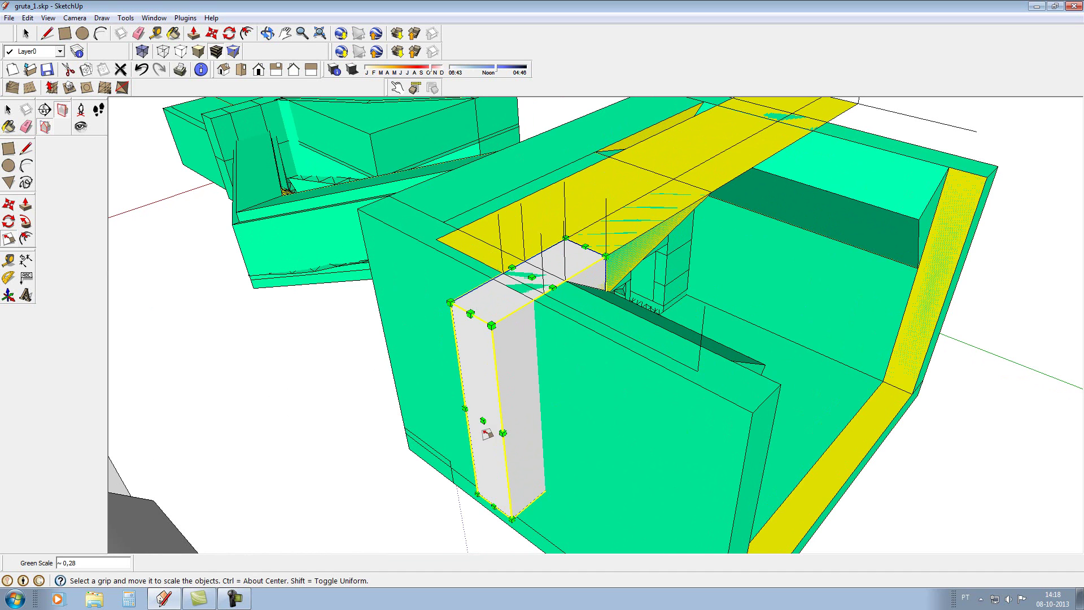
{"action": "left_click_drag", "start_coordinate": [484, 425], "coordinate": [546, 271]}
{"action": "scroll", "coordinate": [565, 271], "scroll_direction": "down", "scroll_amount": 3}
{"action": "scroll", "coordinate": [565, 271], "scroll_direction": "down", "scroll_amount": 4}
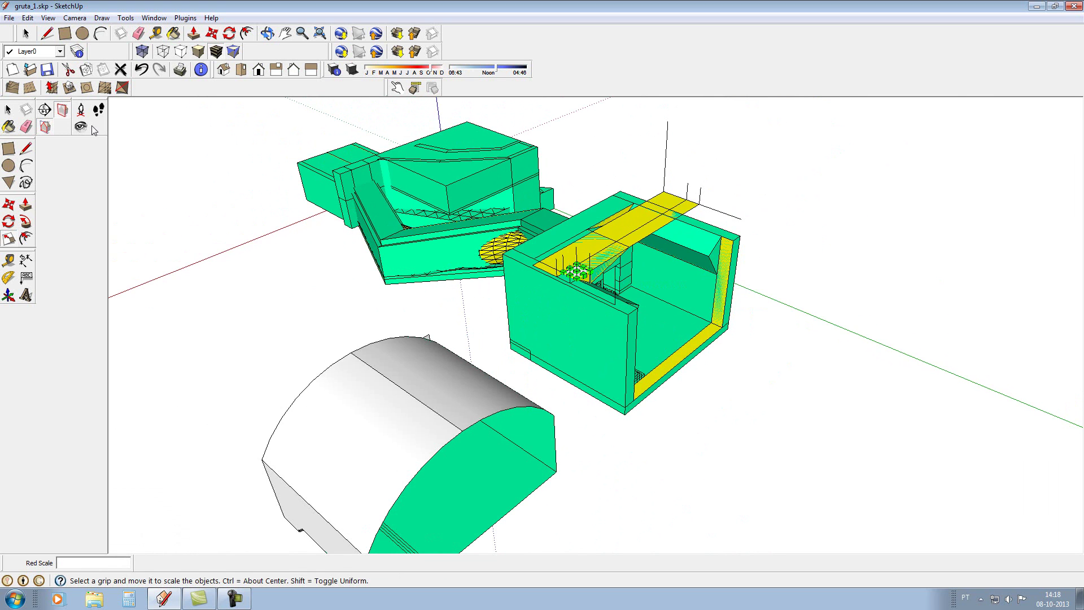
{"action": "left_click", "coordinate": [27, 33]}
{"action": "scroll", "coordinate": [459, 277], "scroll_direction": "down", "scroll_amount": 2}
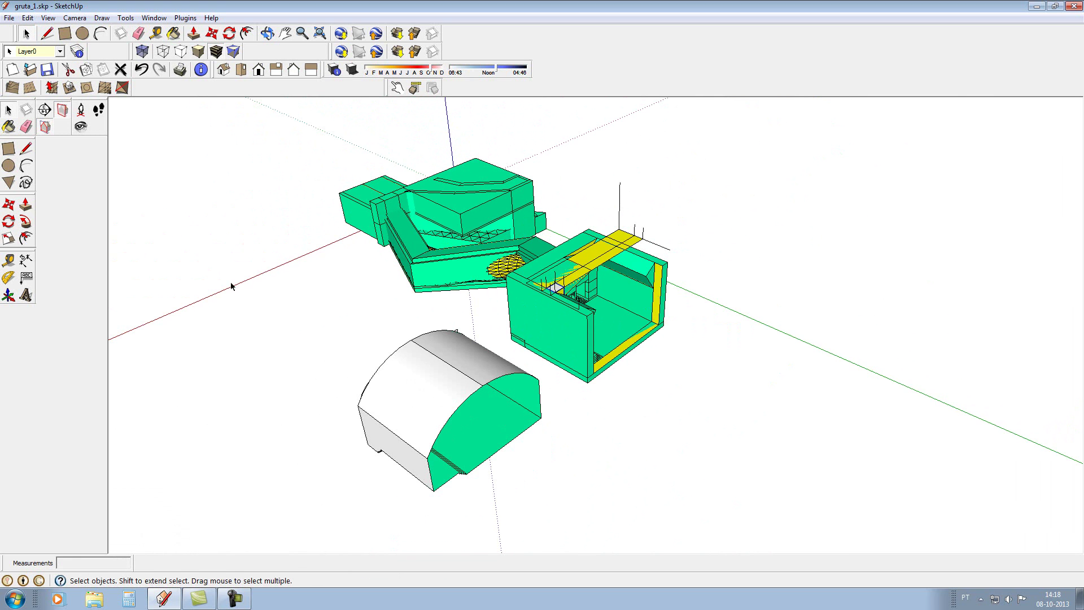
Move the narrow block onto the front end of the vault's curved roof
{"action": "left_click", "coordinate": [8, 204]}
{"action": "scroll", "coordinate": [495, 318], "scroll_direction": "up", "scroll_amount": 2}
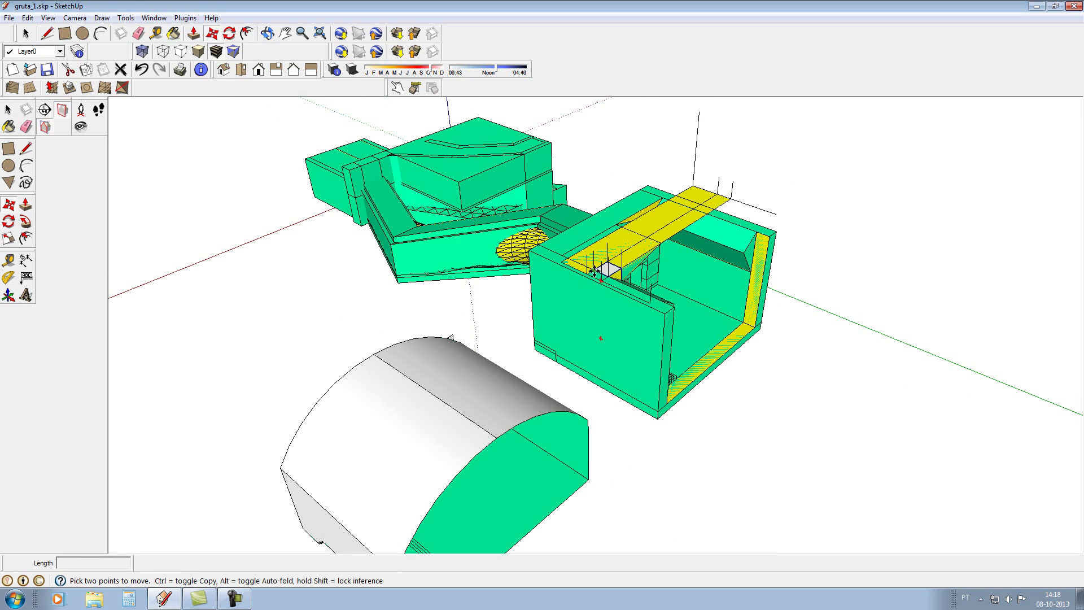
{"action": "left_click", "coordinate": [593, 270]}
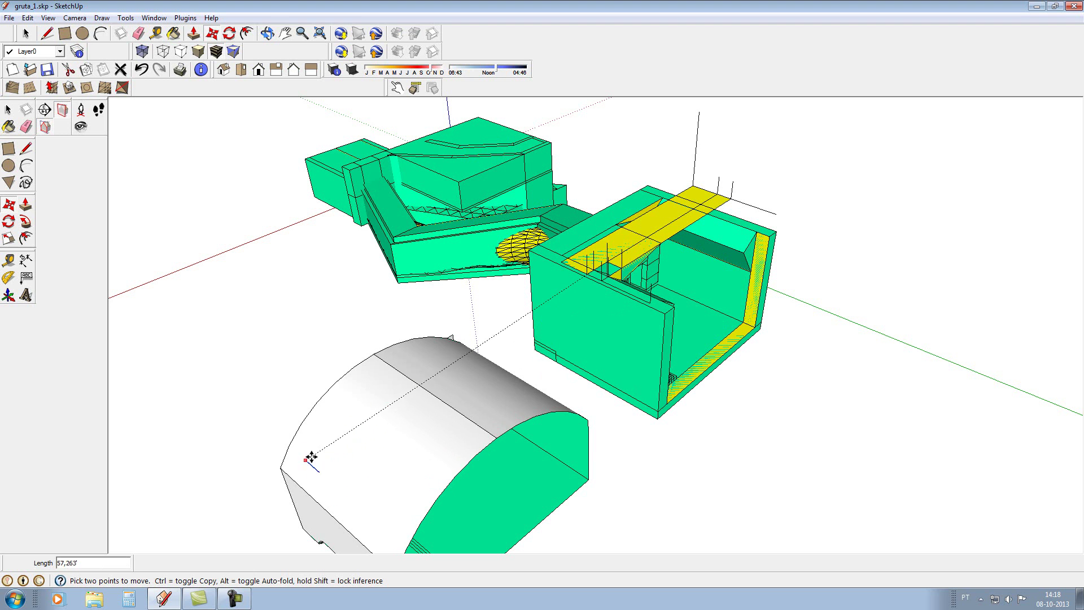
{"action": "key", "text": "Escape"}
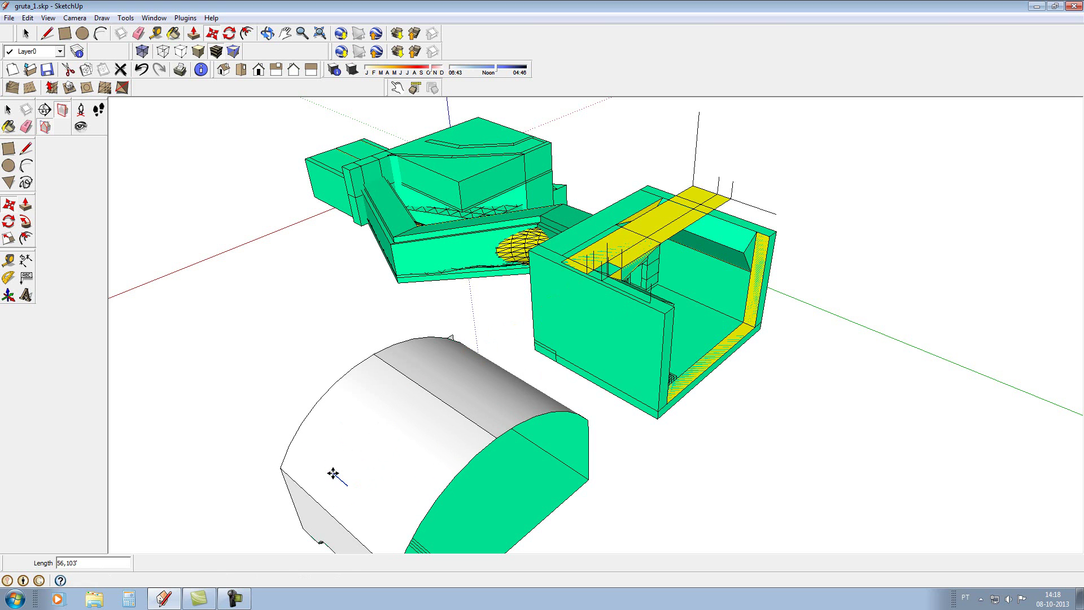
{"action": "scroll", "coordinate": [417, 448], "scroll_direction": "down", "scroll_amount": 3}
{"action": "scroll", "coordinate": [395, 448], "scroll_direction": "up", "scroll_amount": 3}
{"action": "scroll", "coordinate": [395, 448], "scroll_direction": "up", "scroll_amount": 1}
{"action": "scroll", "coordinate": [395, 249], "scroll_direction": "down", "scroll_amount": 2}
{"action": "scroll", "coordinate": [440, 378], "scroll_direction": "up", "scroll_amount": 2}
{"action": "left_click", "coordinate": [337, 415]}
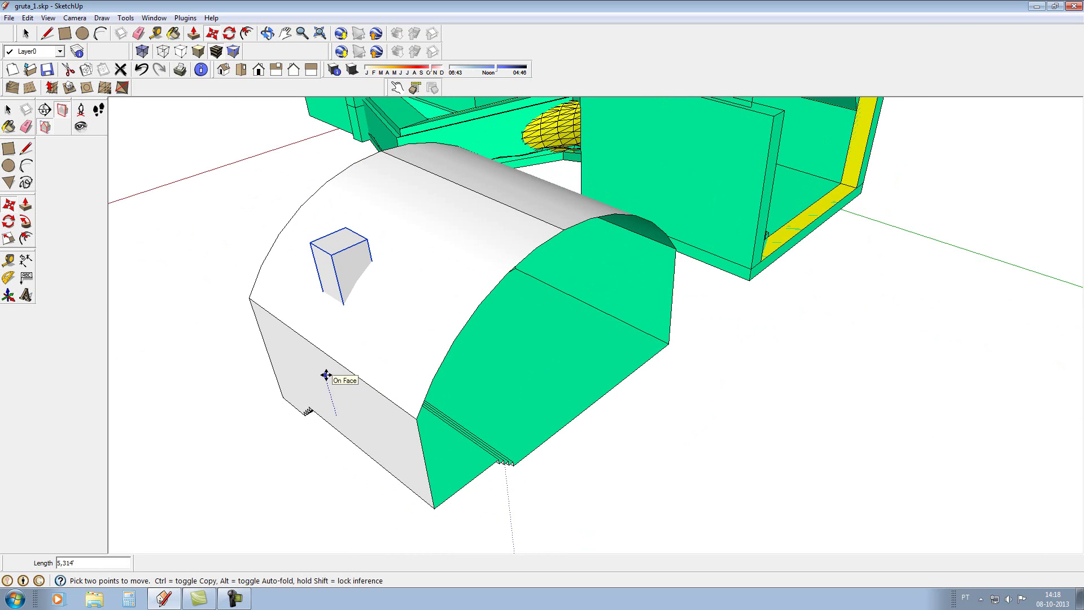
{"action": "left_click", "coordinate": [326, 375]}
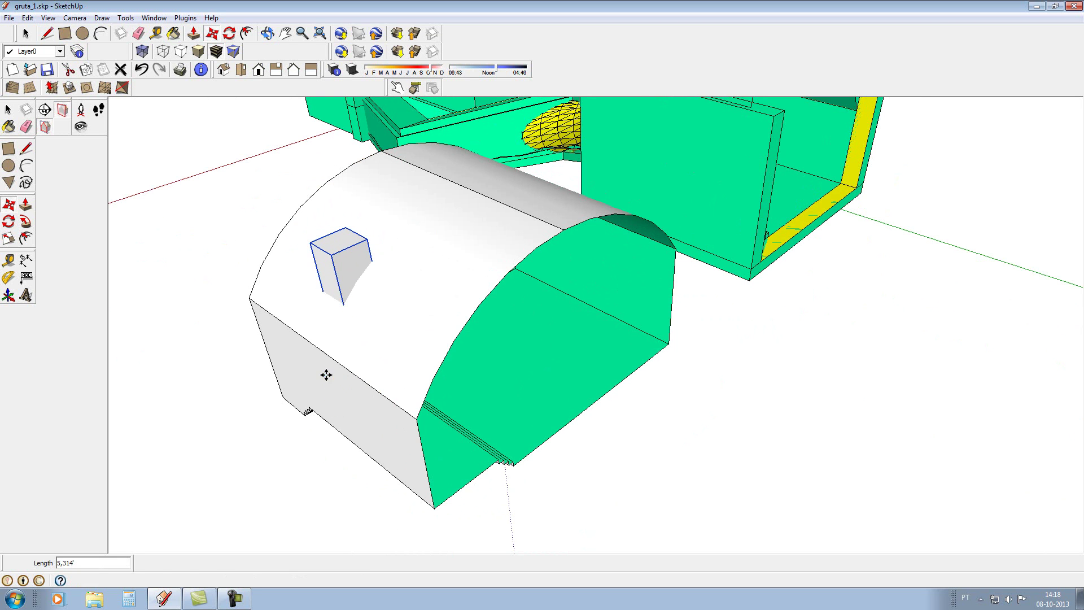
{"action": "left_click", "coordinate": [567, 375]}
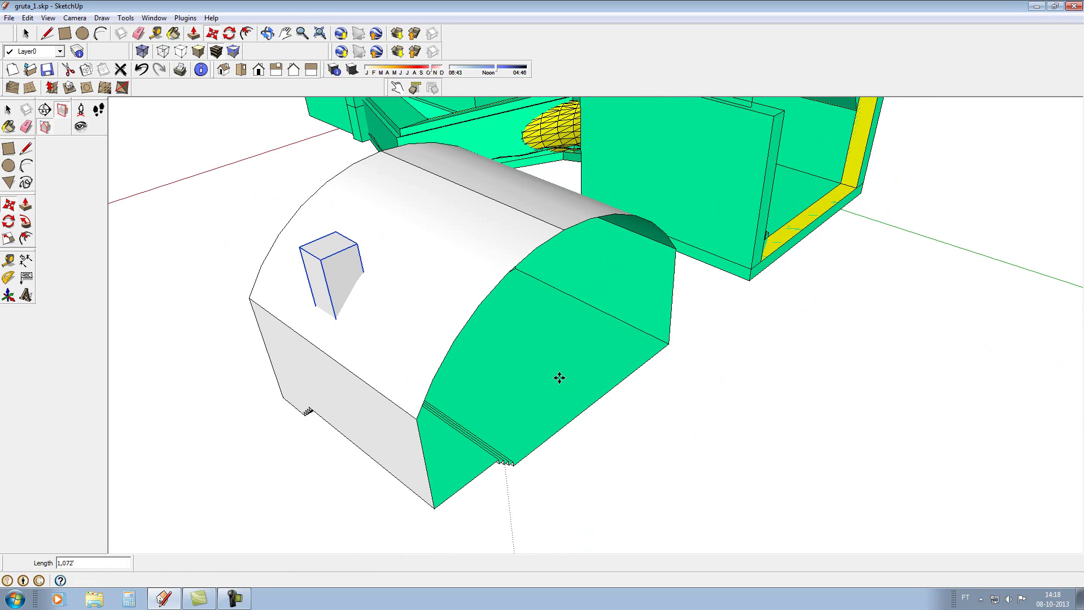
{"action": "middle_click_drag", "start_coordinate": [559, 377], "coordinate": [379, 366]}
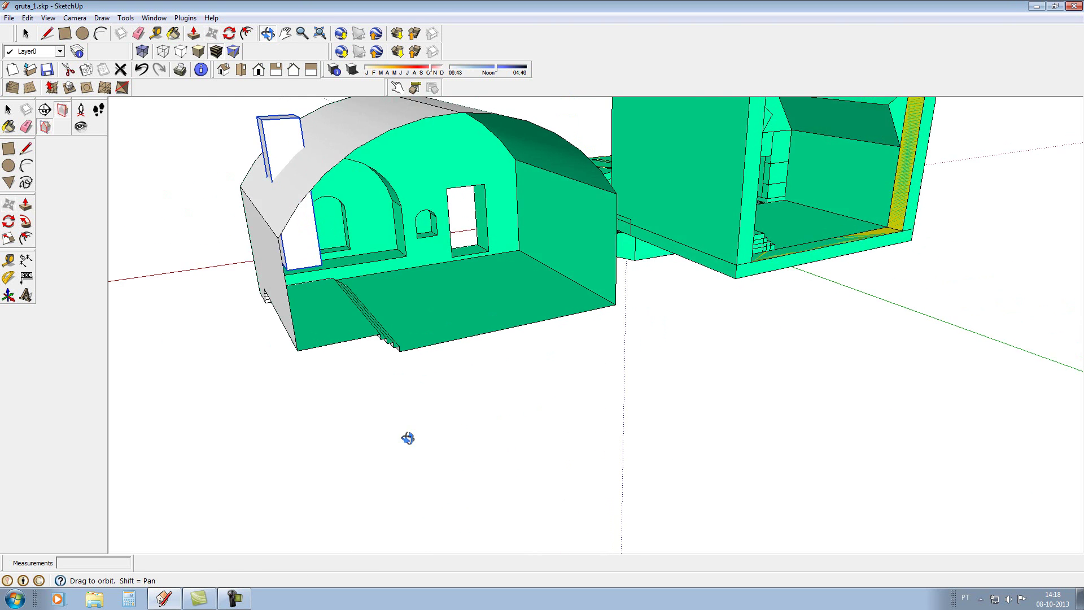
Stretch the roof block vertically to about 1.03 using the Scale tool's top grip
{"action": "scroll", "coordinate": [379, 367], "scroll_direction": "down", "scroll_amount": 3}
{"action": "scroll", "coordinate": [419, 274], "scroll_direction": "up", "scroll_amount": 5}
{"action": "mouse_move", "coordinate": [380, 346]}
{"action": "left_mouse_down"}
{"action": "mouse_move", "coordinate": [355, 303]}
{"action": "mouse_move", "coordinate": [375, 354]}
{"action": "left_mouse_up"}
{"action": "scroll", "coordinate": [356, 303], "scroll_direction": "up", "scroll_amount": 2}
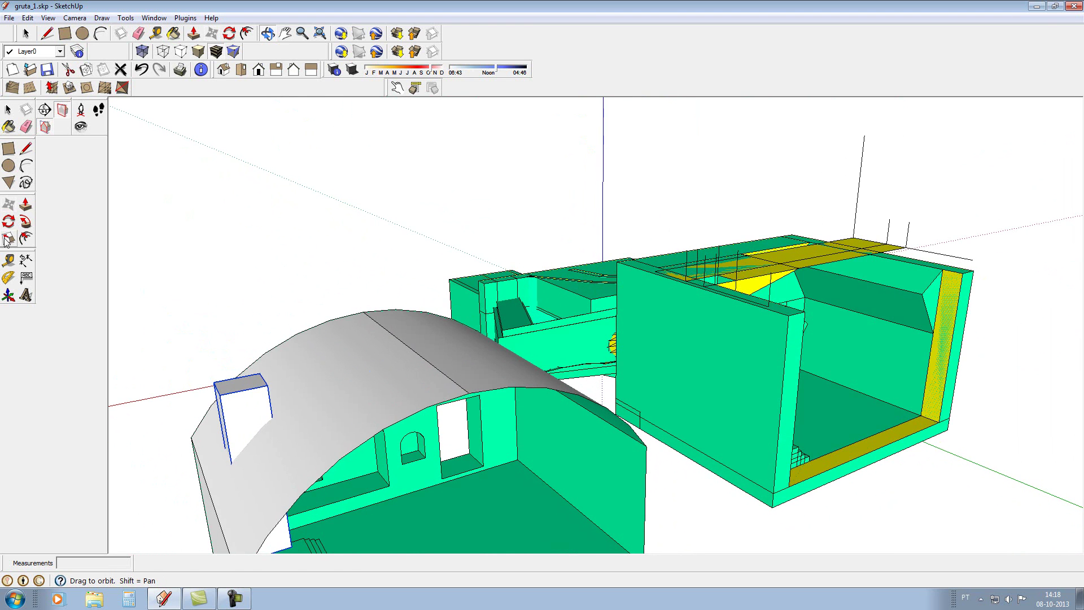
{"action": "left_click", "coordinate": [7, 240]}
{"action": "mouse_move", "coordinate": [239, 378]}
{"action": "left_mouse_down"}
{"action": "mouse_move", "coordinate": [401, 341]}
{"action": "mouse_move", "coordinate": [339, 362]}
{"action": "mouse_move", "coordinate": [292, 335]}
{"action": "left_mouse_up"}
{"action": "scroll", "coordinate": [339, 361], "scroll_direction": "down", "scroll_amount": 2}
{"action": "scroll", "coordinate": [295, 366], "scroll_direction": "up", "scroll_amount": 3}
{"action": "scroll", "coordinate": [295, 366], "scroll_direction": "up", "scroll_amount": 2}
{"action": "scroll", "coordinate": [288, 261], "scroll_direction": "down", "scroll_amount": 3}
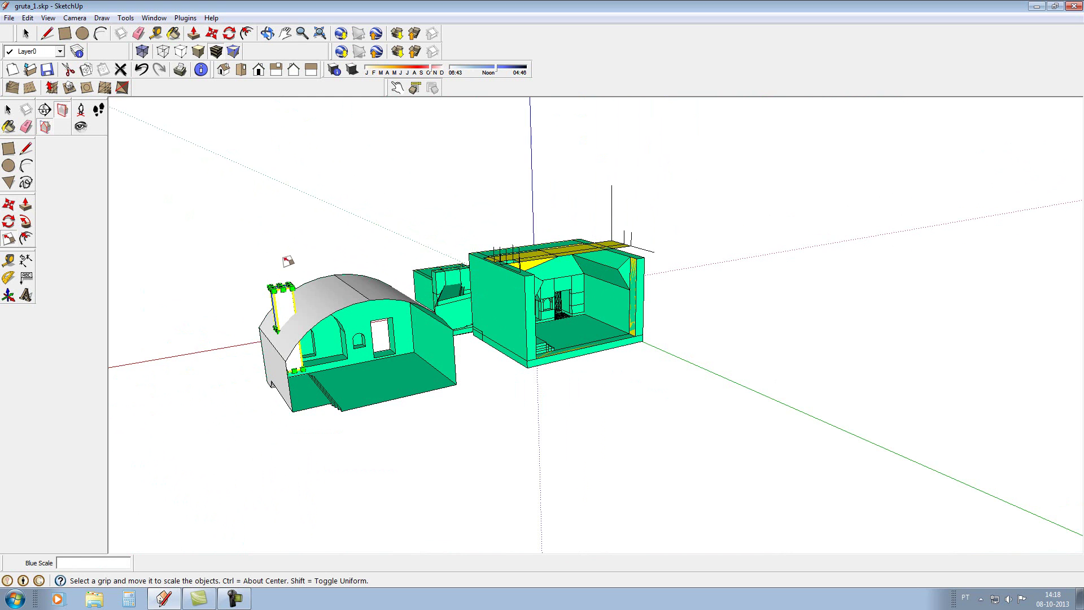
{"action": "left_click", "coordinate": [268, 33]}
{"action": "mouse_move", "coordinate": [334, 241]}
{"action": "left_mouse_down"}
{"action": "mouse_move", "coordinate": [273, 288]}
{"action": "mouse_move", "coordinate": [531, 341]}
{"action": "mouse_move", "coordinate": [280, 318]}
{"action": "left_mouse_up"}
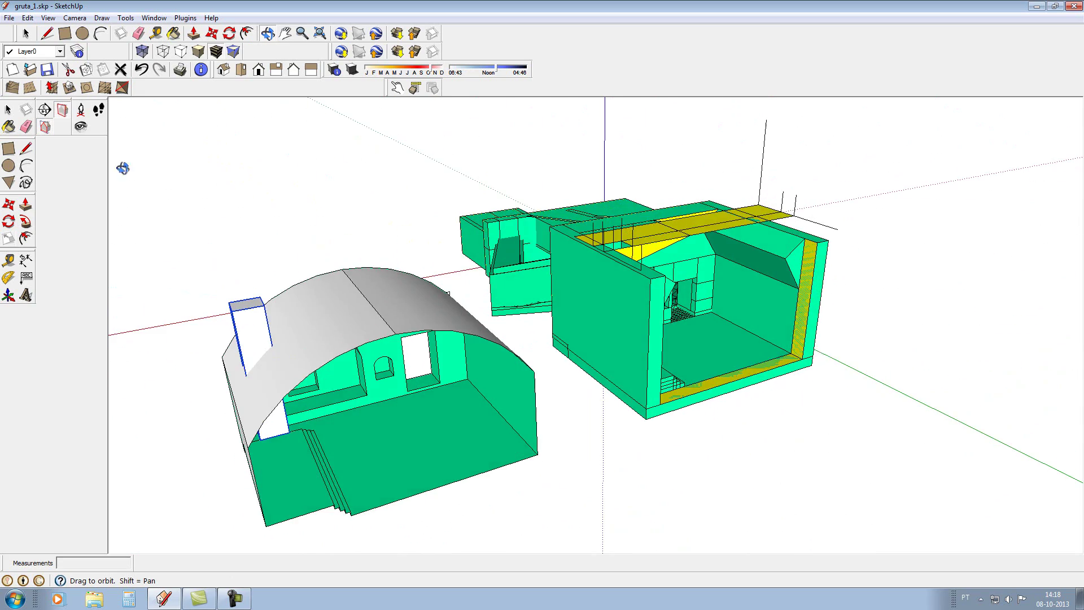
{"action": "left_click", "coordinate": [28, 34]}
Explode the roof block group and intersect its faces with the vault model
{"action": "right_click", "coordinate": [247, 327]}
{"action": "mouse_move", "coordinate": [280, 466]}
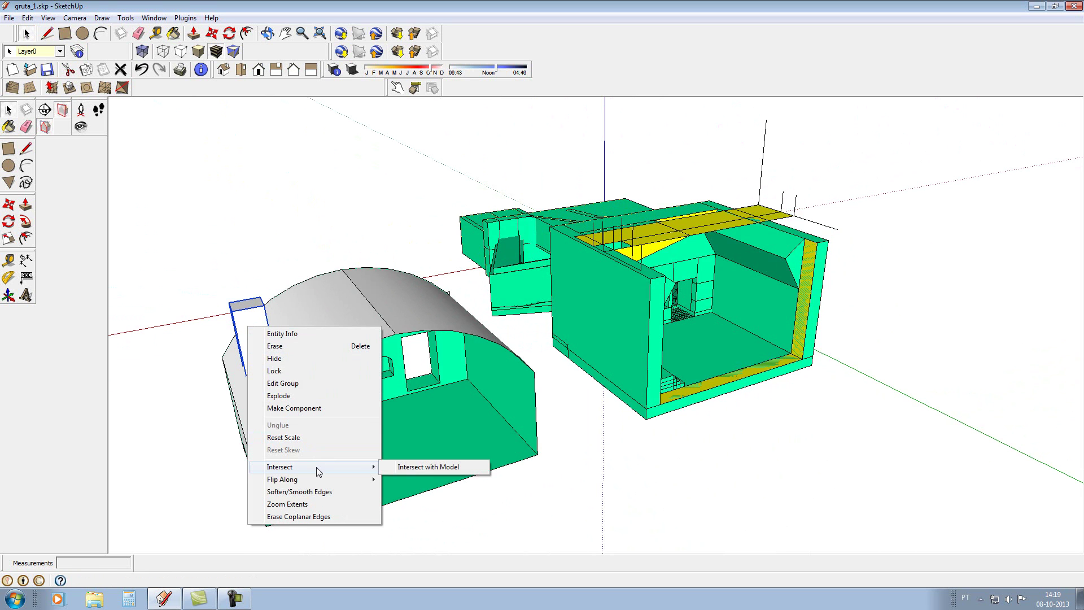
{"action": "left_click", "coordinate": [325, 396]}
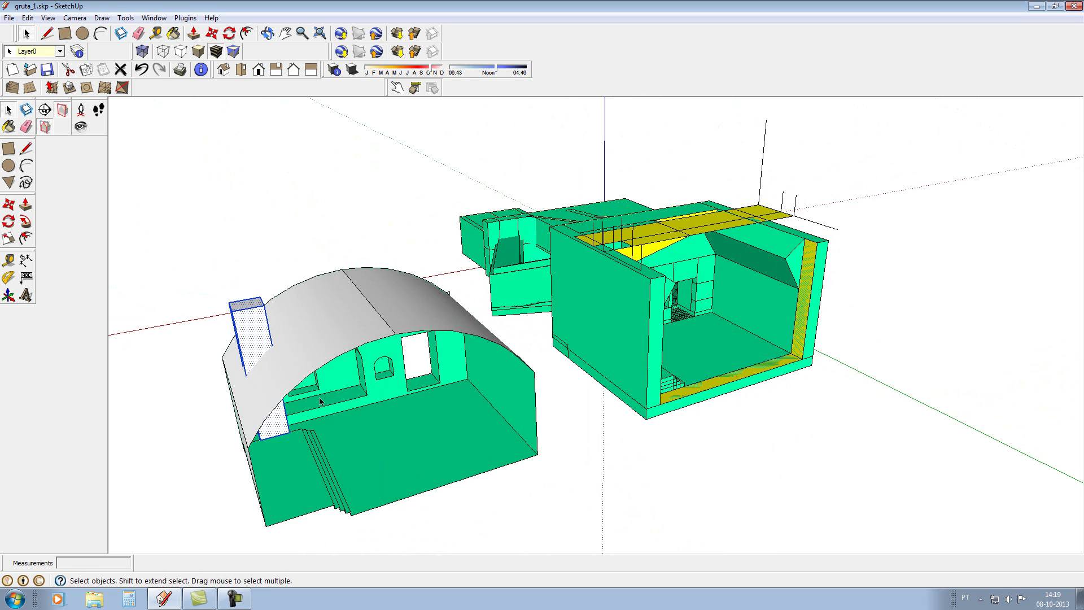
{"action": "triple_click", "coordinate": [293, 363]}
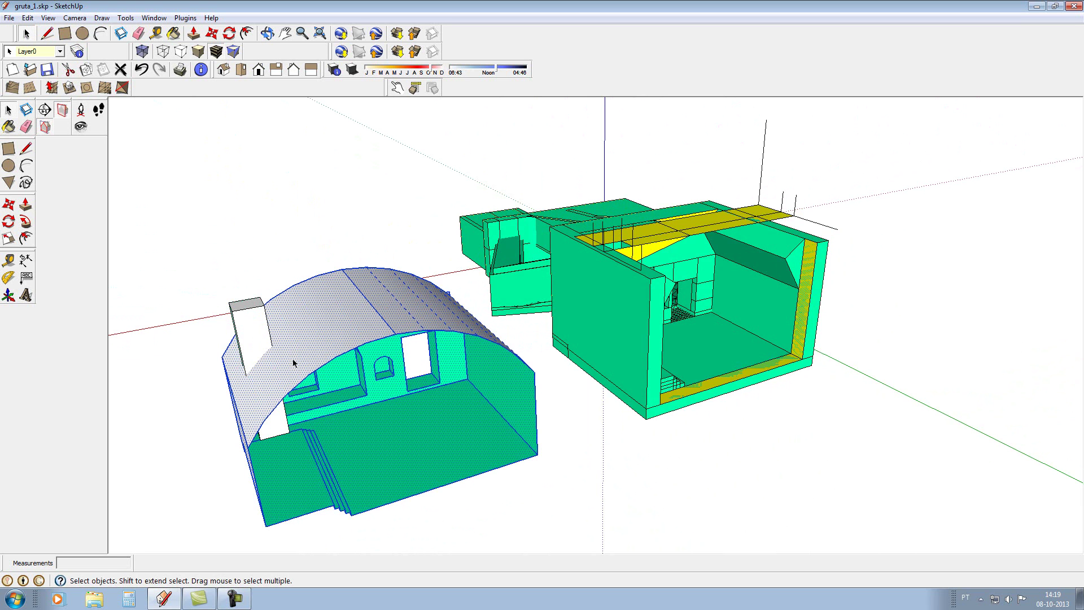
{"action": "triple_click", "coordinate": [253, 340]}
{"action": "right_click", "coordinate": [253, 340]}
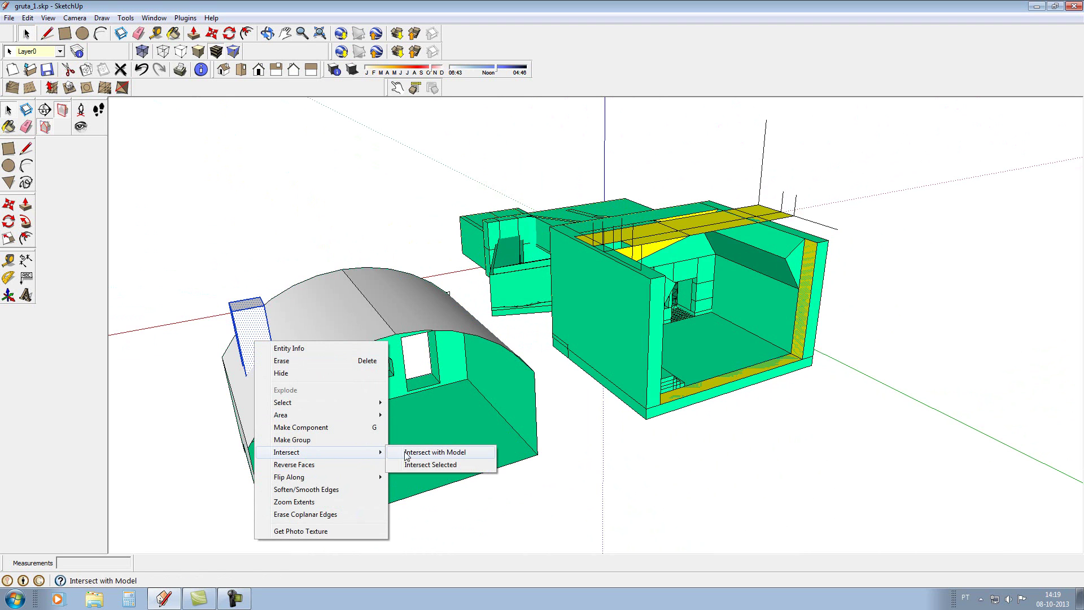
{"action": "left_click", "coordinate": [436, 451]}
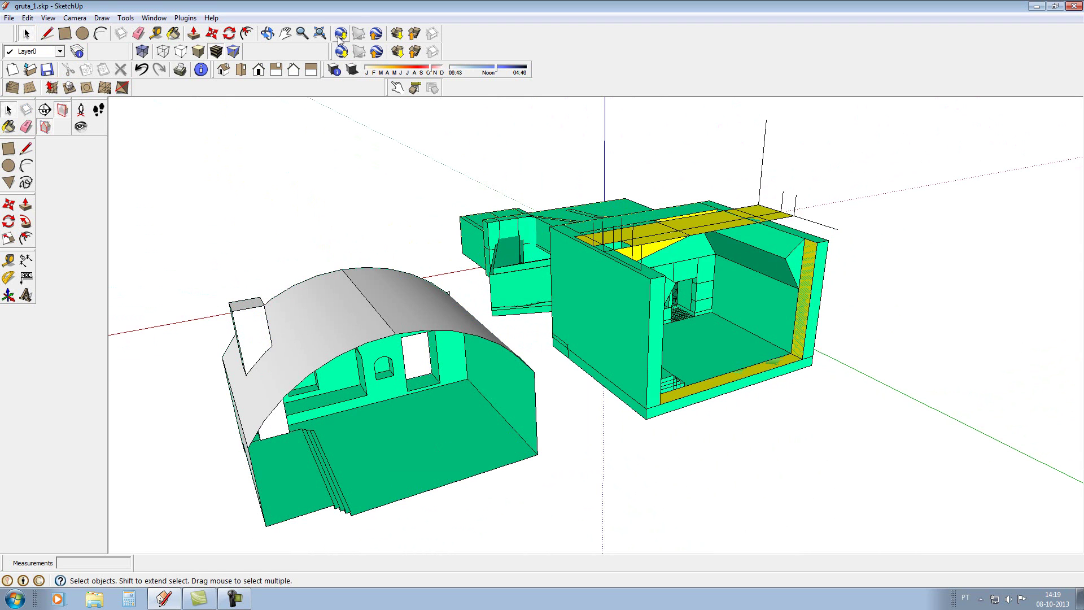
{"action": "left_click", "coordinate": [267, 33]}
{"action": "left_click_drag", "start_coordinate": [431, 291], "coordinate": [308, 242]}
{"action": "mouse_move", "coordinate": [191, 232]}
{"action": "left_mouse_down"}
{"action": "mouse_move", "coordinate": [242, 150]}
{"action": "mouse_move", "coordinate": [294, 192]}
{"action": "mouse_move", "coordinate": [286, 206]}
{"action": "left_mouse_up"}
Erase the leftover edges and thin vertical strips on the vault's inner wall
{"action": "left_click", "coordinate": [138, 33]}
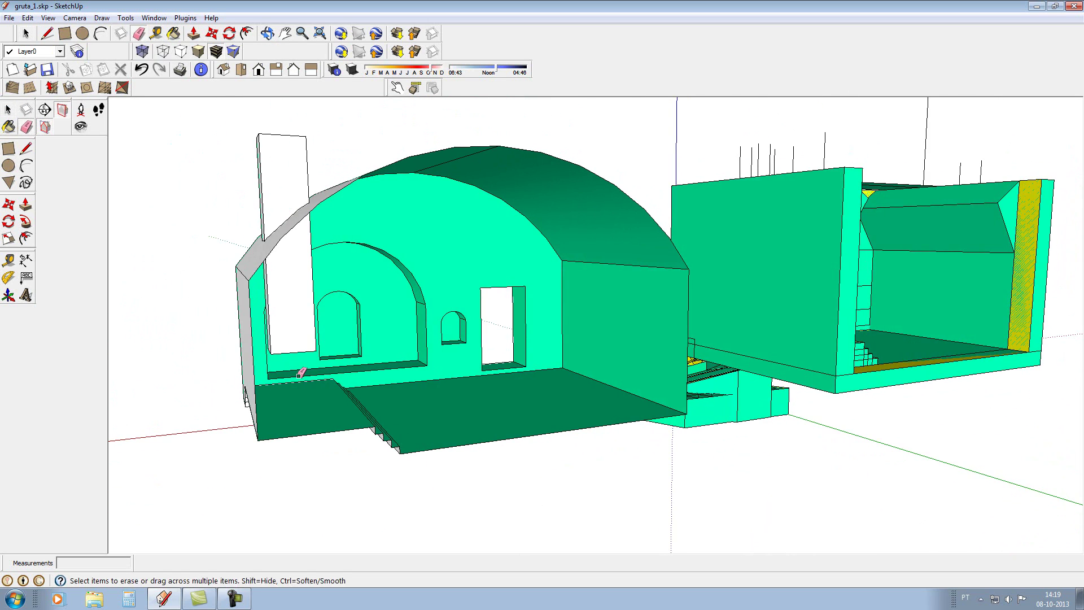
{"action": "scroll", "coordinate": [303, 362], "scroll_direction": "up", "scroll_amount": 3}
{"action": "left_click", "coordinate": [297, 333]}
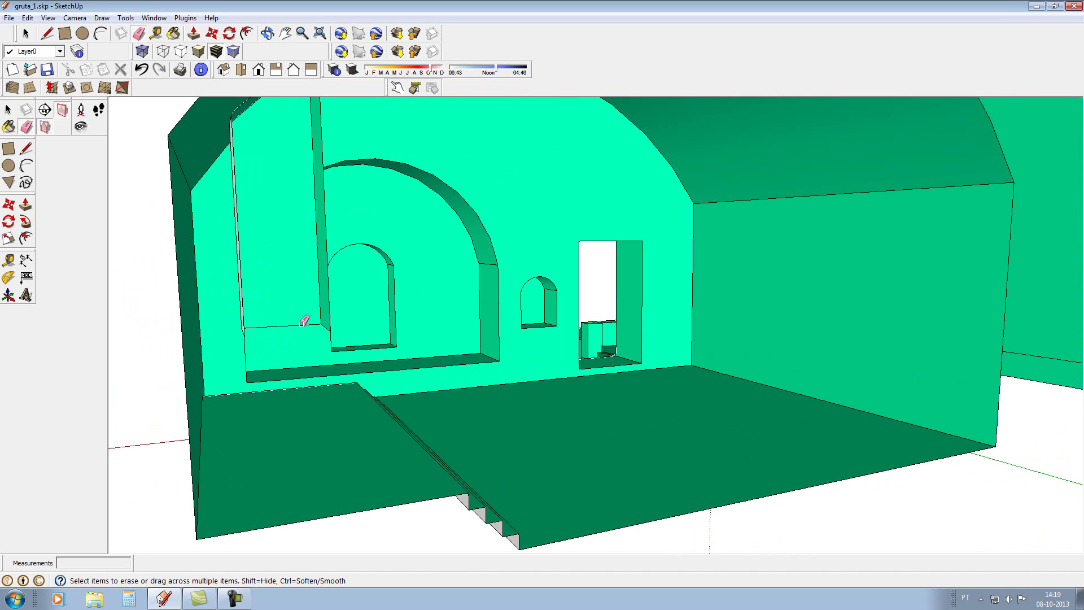
{"action": "left_click", "coordinate": [302, 325]}
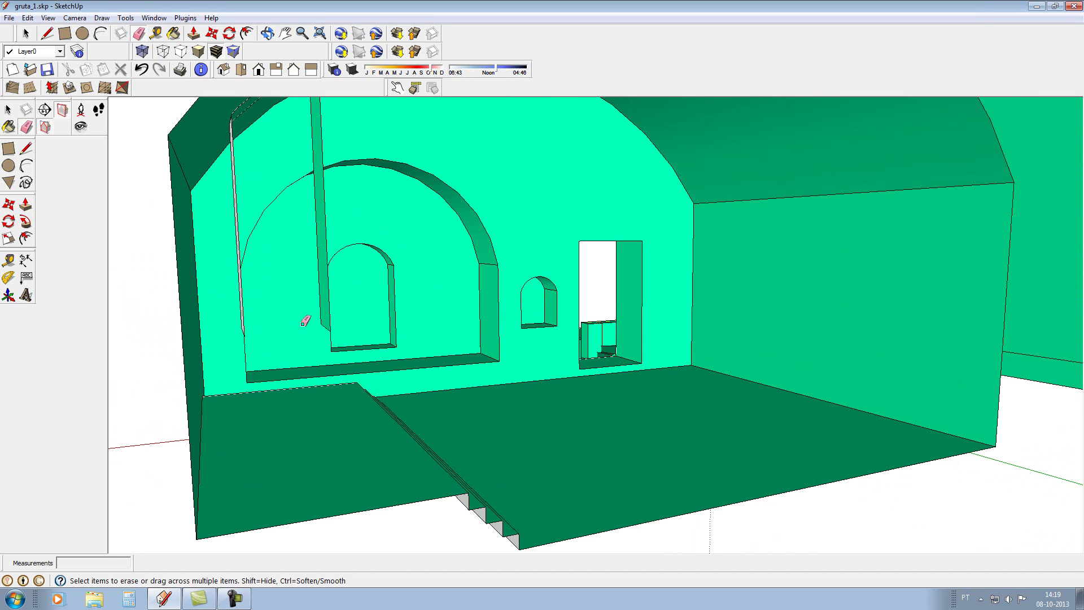
{"action": "left_click", "coordinate": [319, 243]}
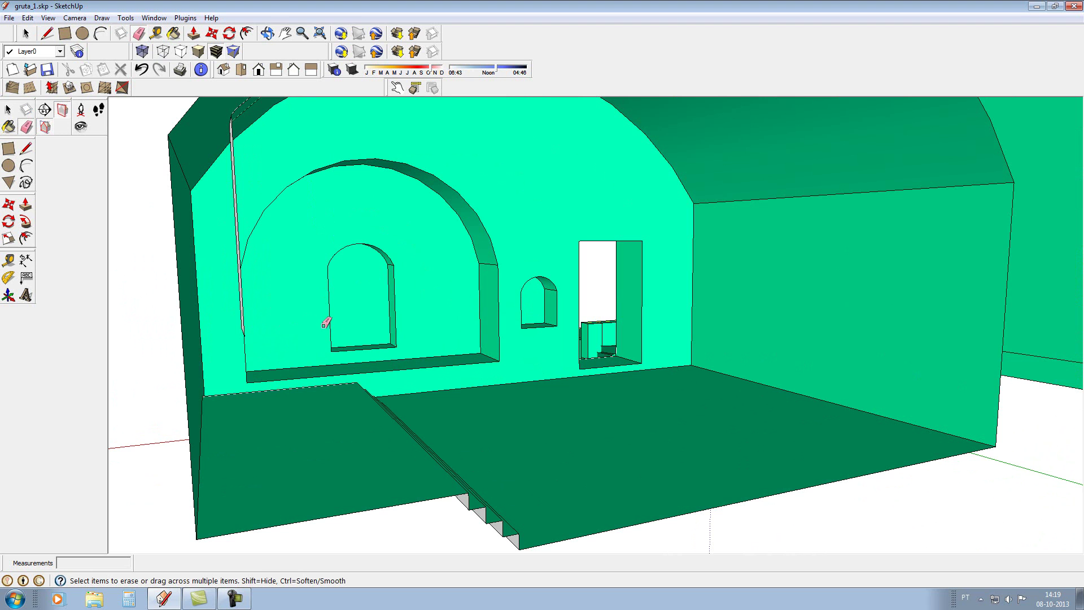
{"action": "scroll", "coordinate": [230, 222], "scroll_direction": "up", "scroll_amount": 1}
{"action": "left_click", "coordinate": [239, 201]}
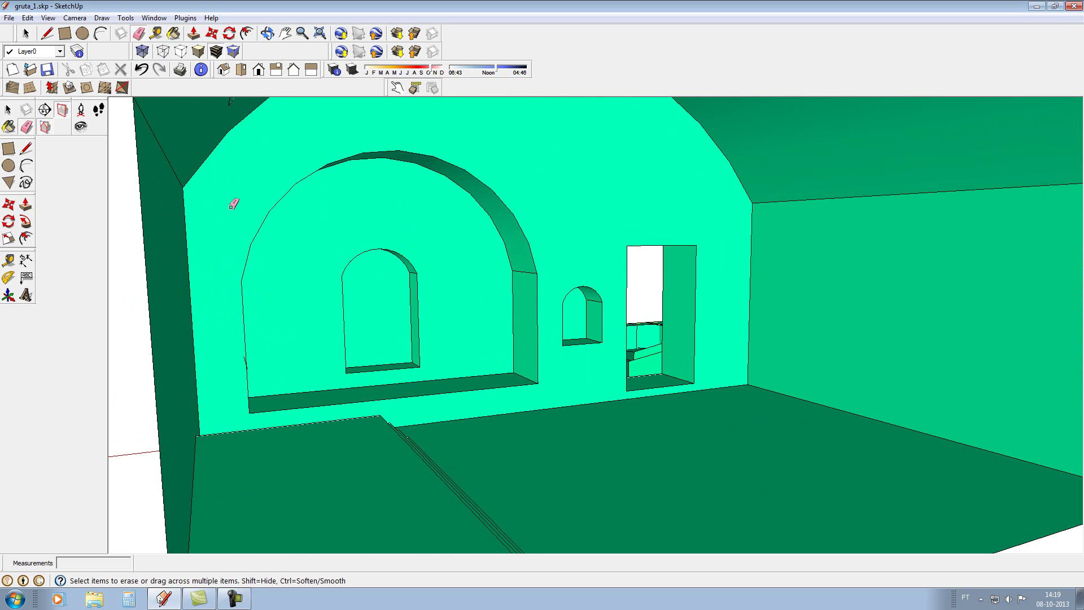
{"action": "scroll", "coordinate": [226, 268], "scroll_direction": "down", "scroll_amount": 3}
{"action": "scroll", "coordinate": [245, 314], "scroll_direction": "up", "scroll_amount": 3}
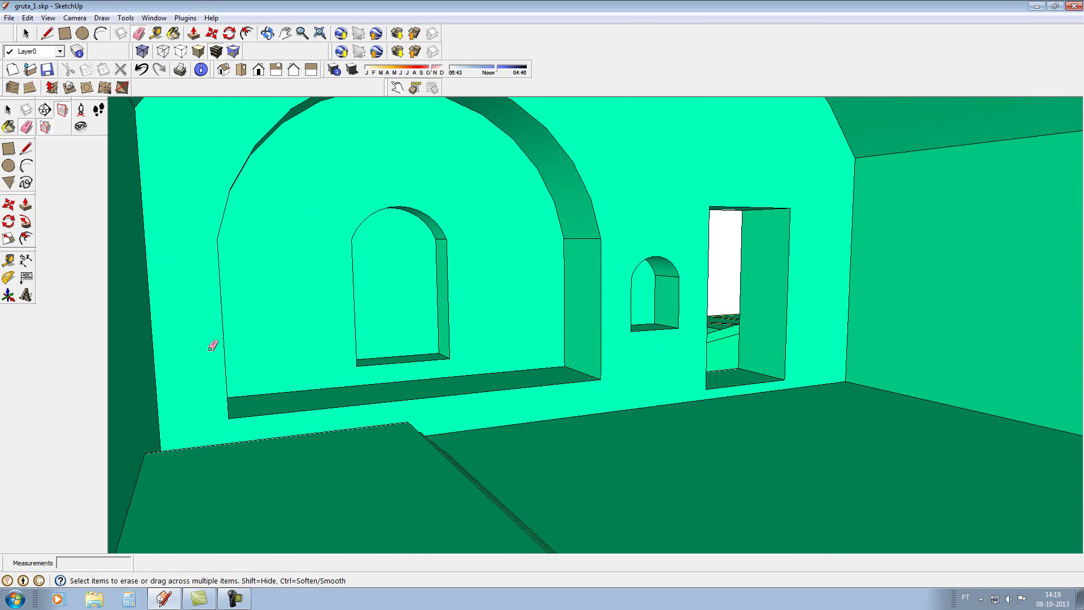
{"action": "scroll", "coordinate": [222, 362], "scroll_direction": "down", "scroll_amount": 2}
{"action": "scroll", "coordinate": [258, 132], "scroll_direction": "down", "scroll_amount": 1}
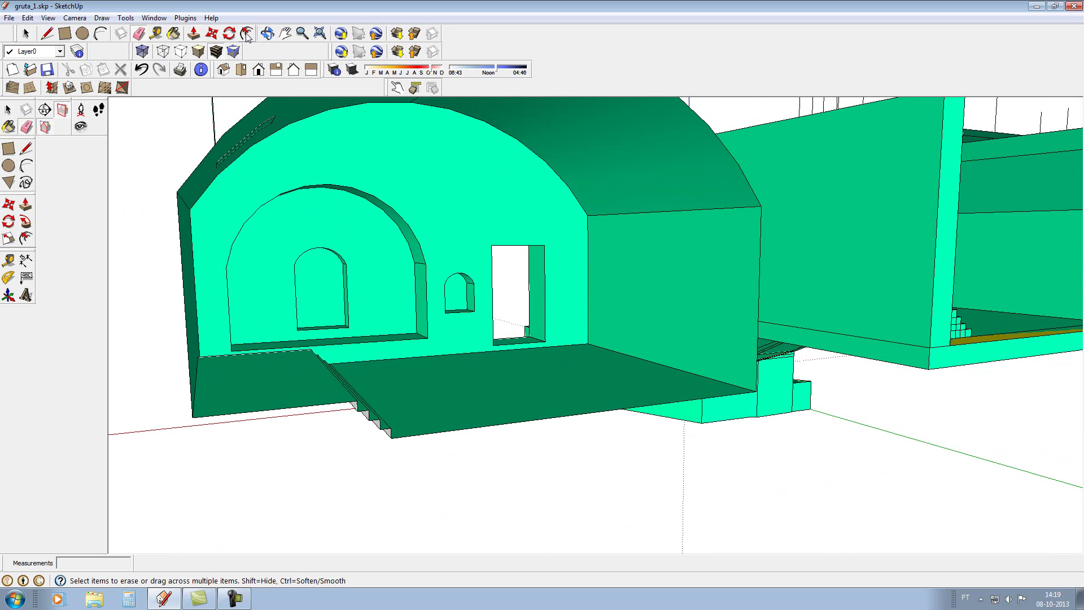
{"action": "left_click", "coordinate": [268, 33]}
{"action": "mouse_move", "coordinate": [338, 160]}
{"action": "left_mouse_down"}
{"action": "mouse_move", "coordinate": [370, 273]}
{"action": "mouse_move", "coordinate": [311, 226]}
{"action": "mouse_move", "coordinate": [239, 206]}
{"action": "left_mouse_up"}
Delete the small parallelogram face on the vault roof to open the skylight
{"action": "left_click", "coordinate": [26, 34]}
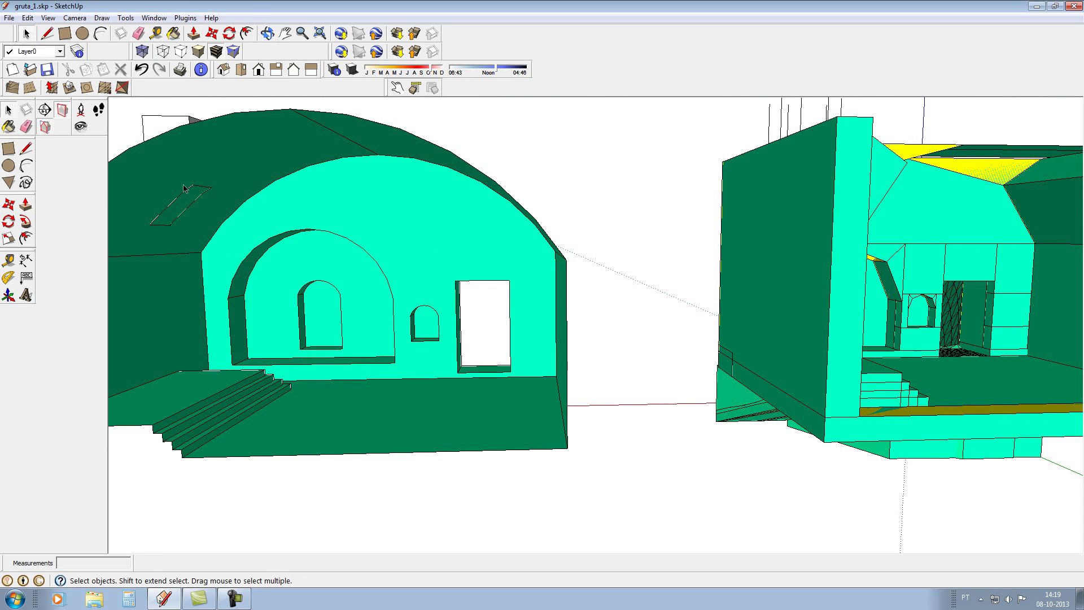
{"action": "left_click", "coordinate": [186, 205]}
{"action": "key", "text": "Delete"}
{"action": "scroll", "coordinate": [234, 232], "scroll_direction": "down", "scroll_amount": 3}
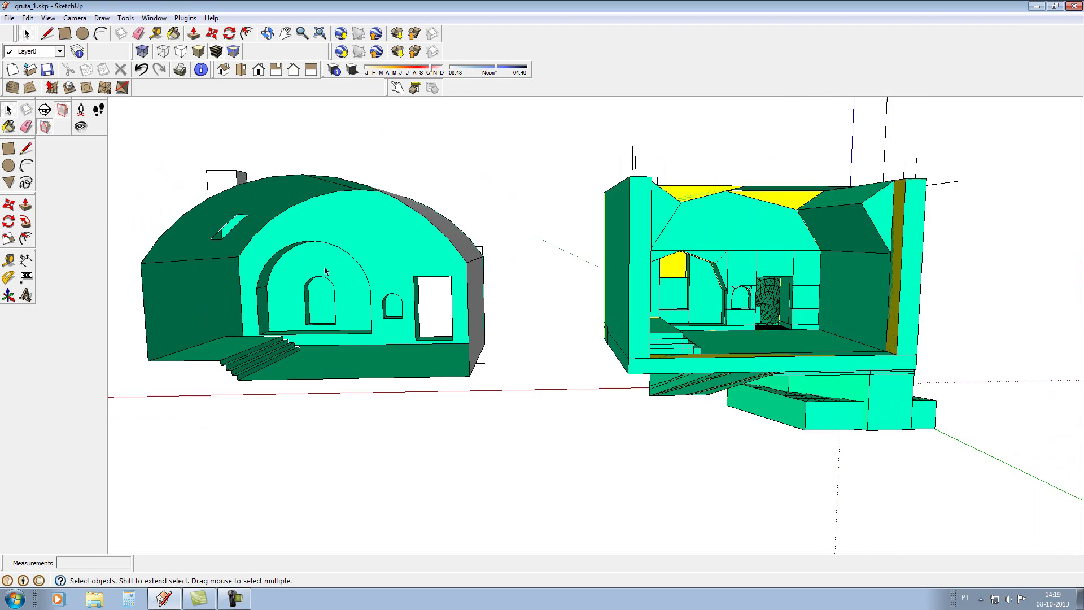
{"action": "left_click", "coordinate": [268, 33]}
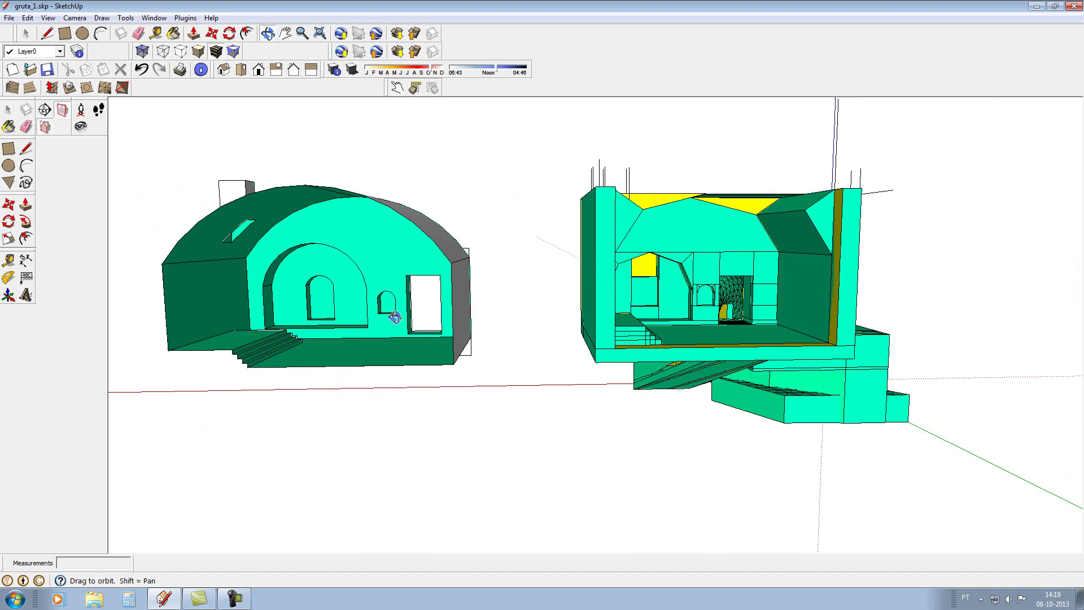
{"action": "left_click_drag", "start_coordinate": [460, 310], "coordinate": [581, 412]}
{"action": "scroll", "coordinate": [581, 412], "scroll_direction": "up", "scroll_amount": 3}
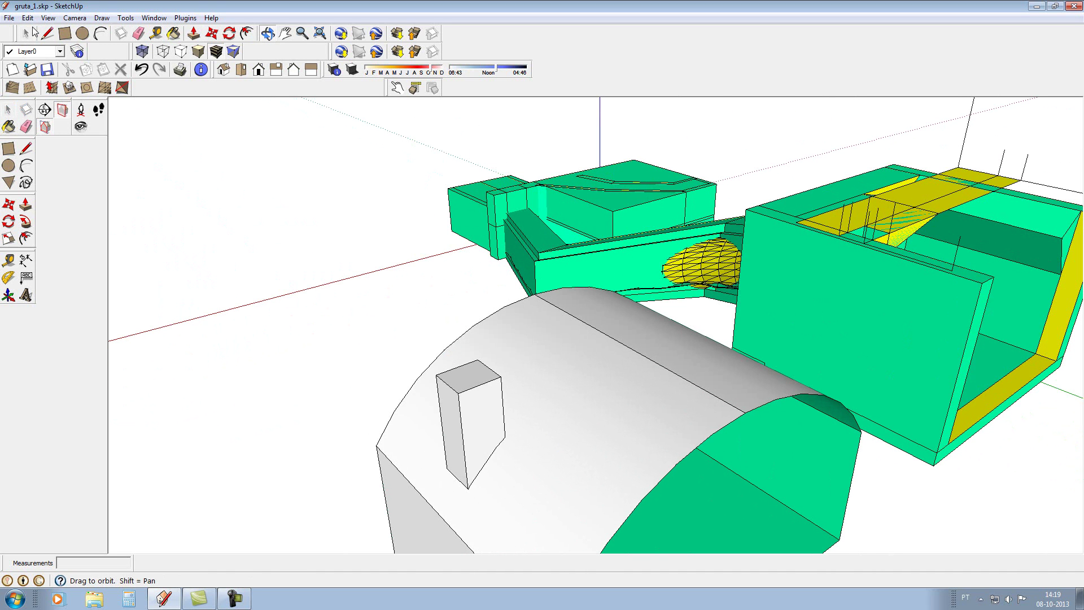
Check the block's top face on the roof, then return to a front view
{"action": "left_click", "coordinate": [29, 33]}
{"action": "left_click", "coordinate": [475, 379]}
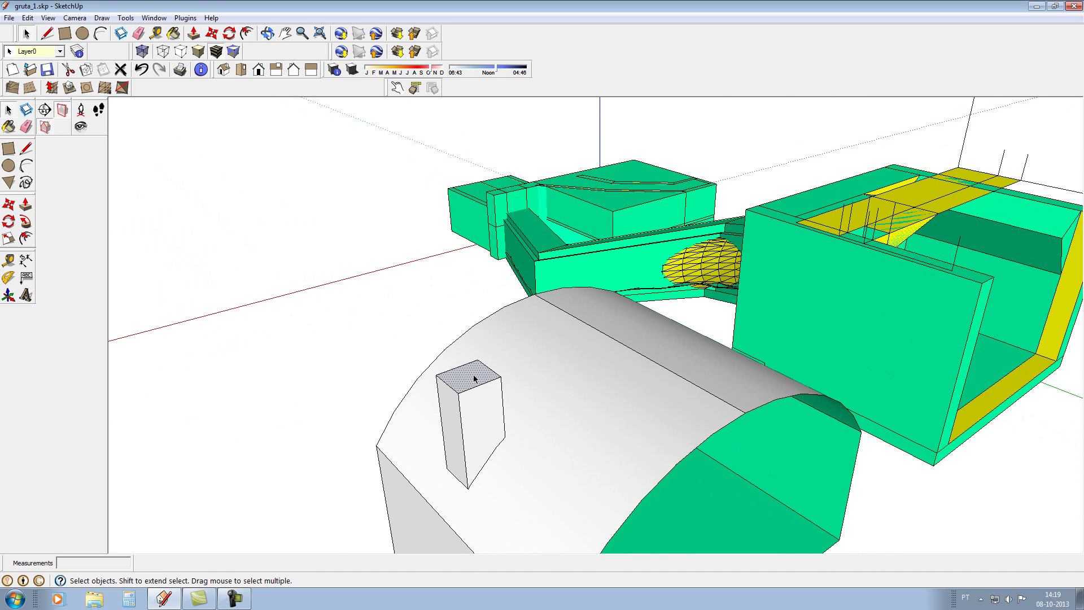
{"action": "left_click", "coordinate": [465, 279]}
{"action": "scroll", "coordinate": [465, 279], "scroll_direction": "down", "scroll_amount": 2}
{"action": "scroll", "coordinate": [465, 279], "scroll_direction": "down", "scroll_amount": 2}
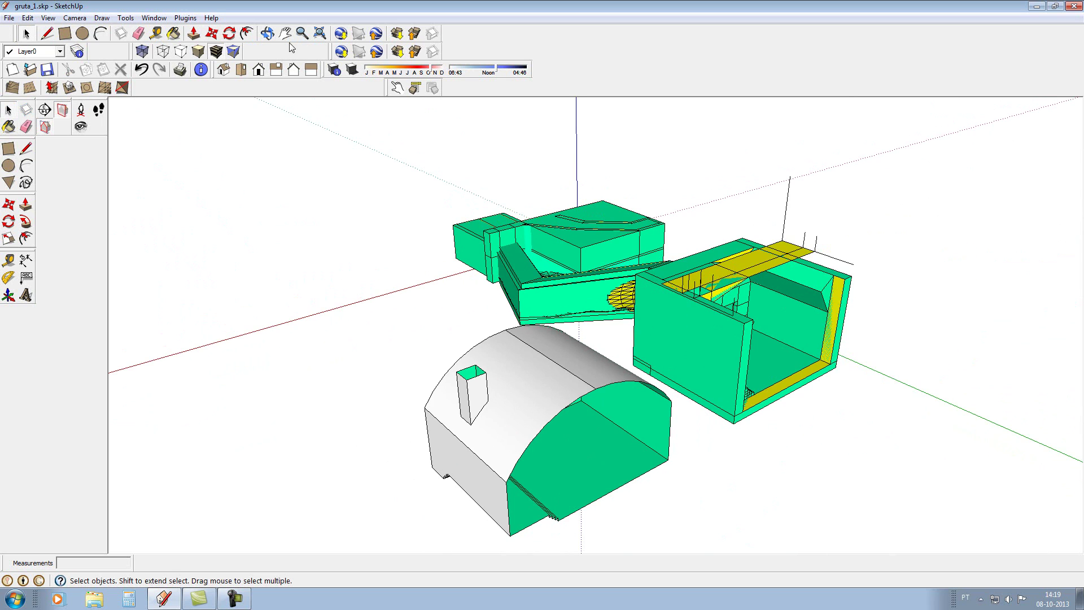
{"action": "left_click", "coordinate": [268, 33]}
{"action": "mouse_move", "coordinate": [544, 396]}
{"action": "left_mouse_down"}
{"action": "mouse_move", "coordinate": [312, 318]}
{"action": "mouse_move", "coordinate": [382, 272]}
{"action": "left_mouse_up"}
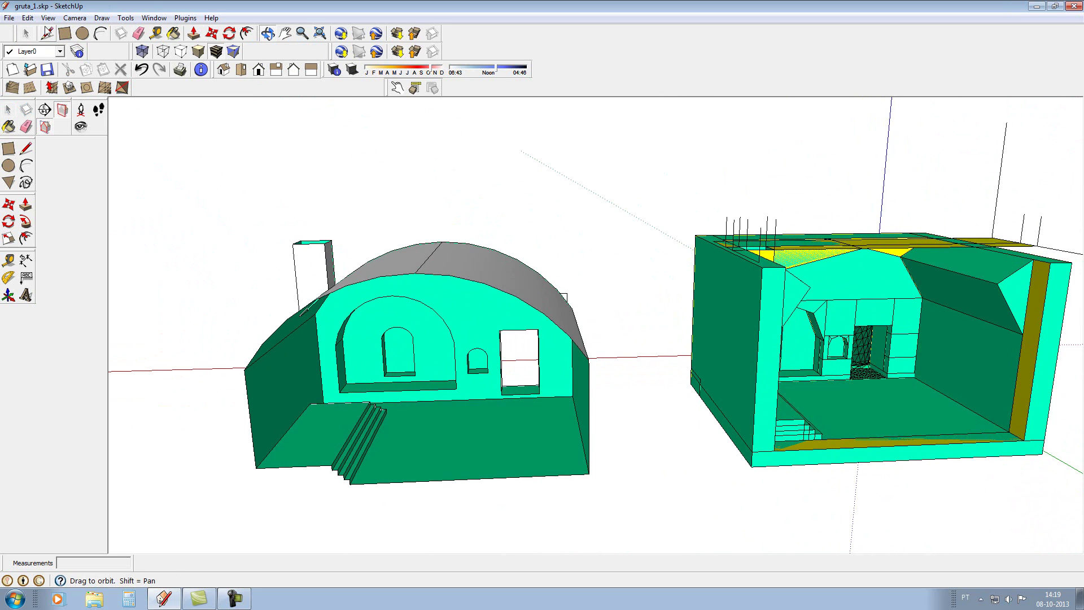
Save the model as gruta_1.skp
{"action": "left_click", "coordinate": [11, 19]}
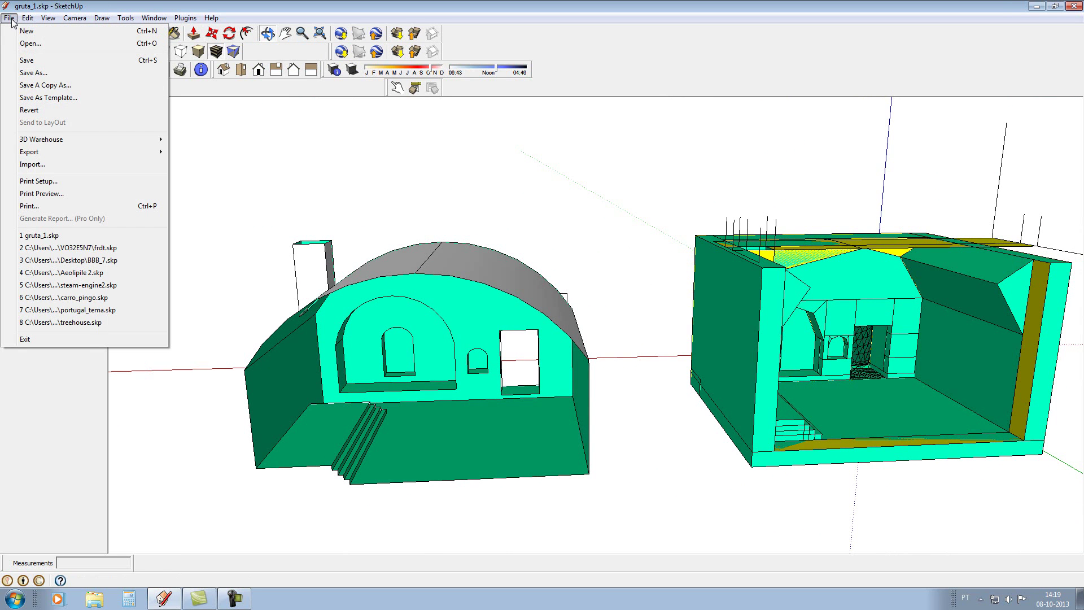
{"action": "left_click", "coordinate": [33, 62]}
{"action": "scroll", "coordinate": [472, 365], "scroll_direction": "up", "scroll_amount": 3}
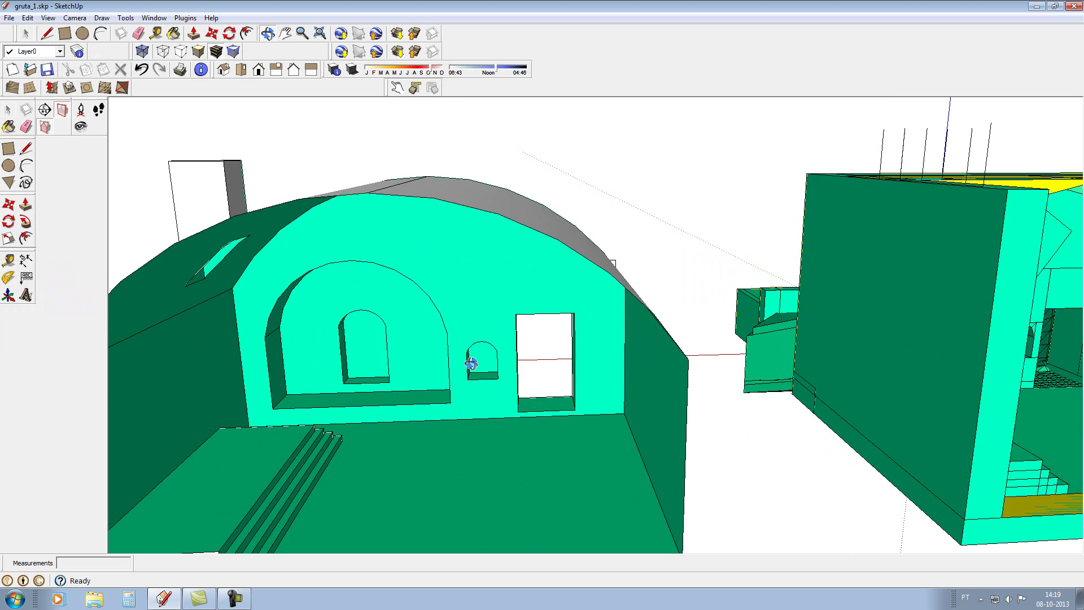
{"action": "scroll", "coordinate": [473, 360], "scroll_direction": "up", "scroll_amount": 2}
{"action": "scroll", "coordinate": [474, 358], "scroll_direction": "up", "scroll_amount": 2}
{"action": "scroll", "coordinate": [509, 336], "scroll_direction": "down", "scroll_amount": 2}
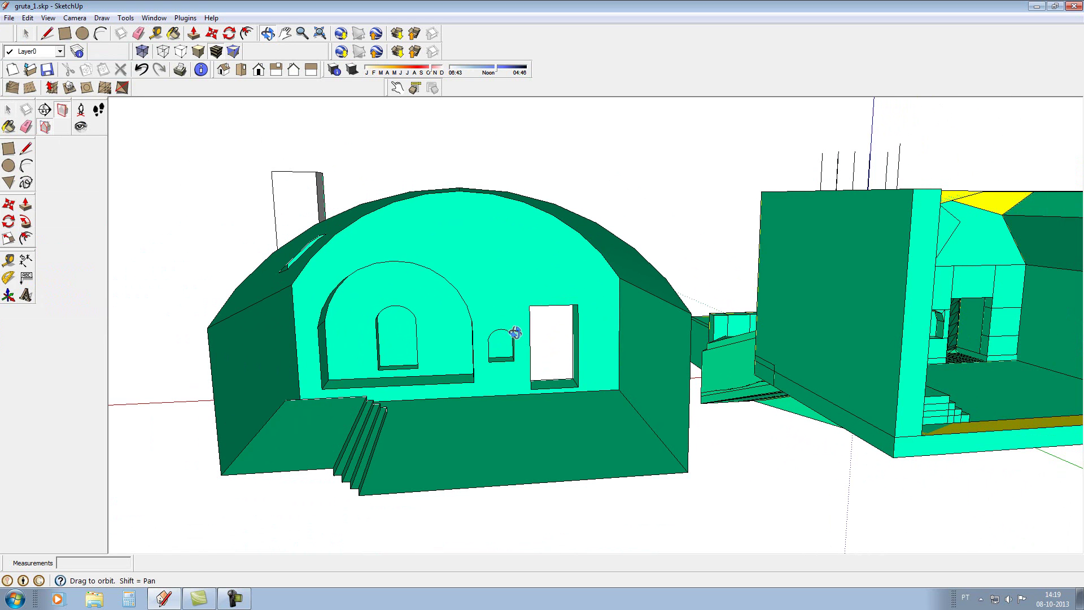
Select the front wall face of the house
{"action": "left_click_drag", "start_coordinate": [512, 322], "coordinate": [516, 318]}
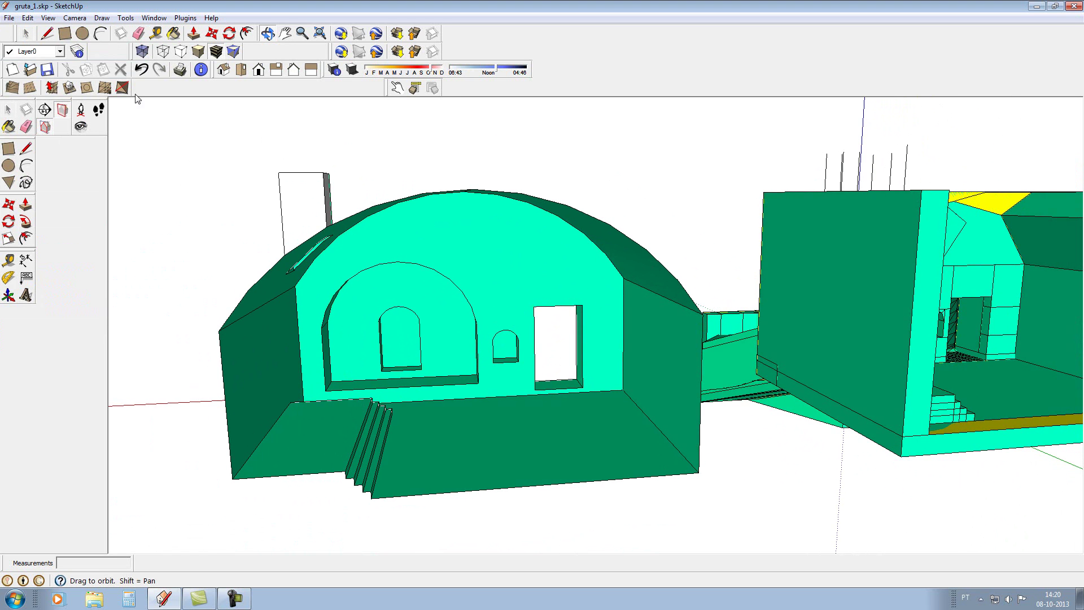
{"action": "left_click", "coordinate": [26, 33]}
{"action": "scroll", "coordinate": [372, 305], "scroll_direction": "up", "scroll_amount": 2}
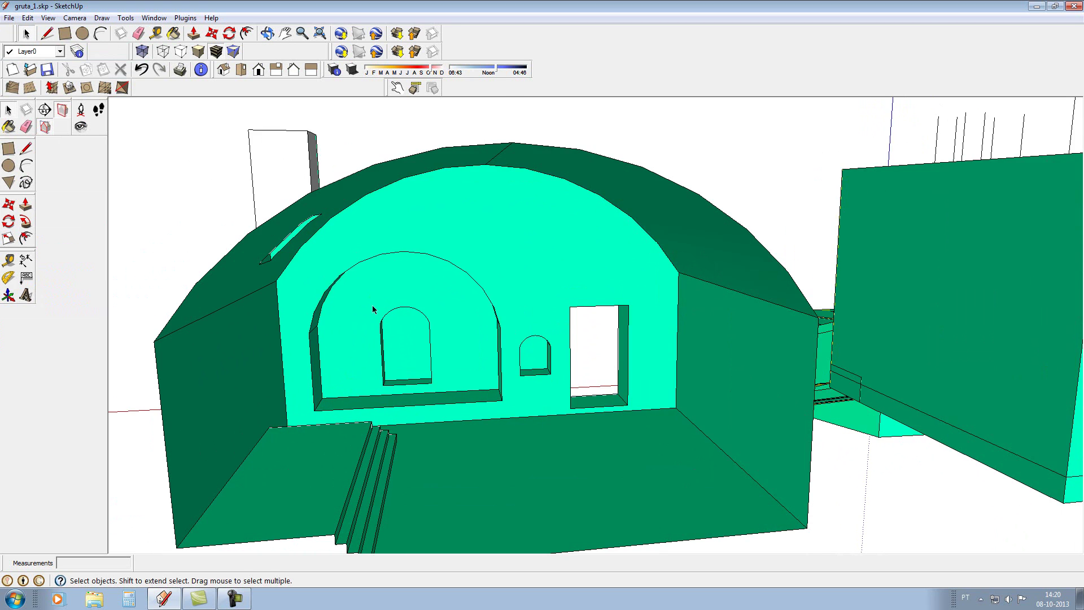
{"action": "scroll", "coordinate": [372, 307], "scroll_direction": "down", "scroll_amount": 3}
{"action": "left_click", "coordinate": [492, 287]}
{"action": "scroll", "coordinate": [492, 288], "scroll_direction": "up", "scroll_amount": 2}
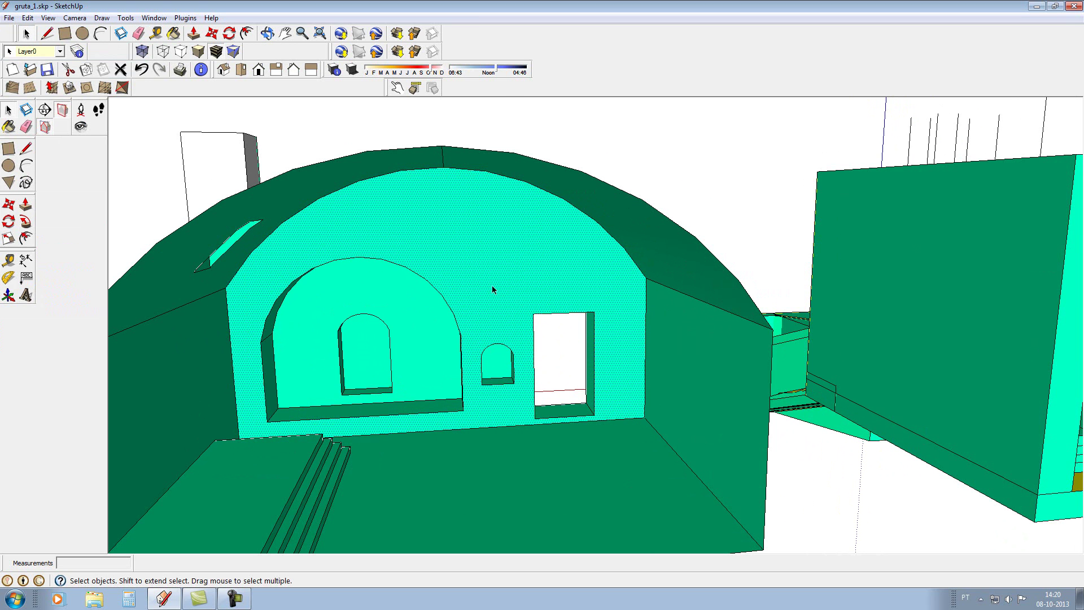
{"action": "scroll", "coordinate": [492, 286], "scroll_direction": "down", "scroll_amount": 1}
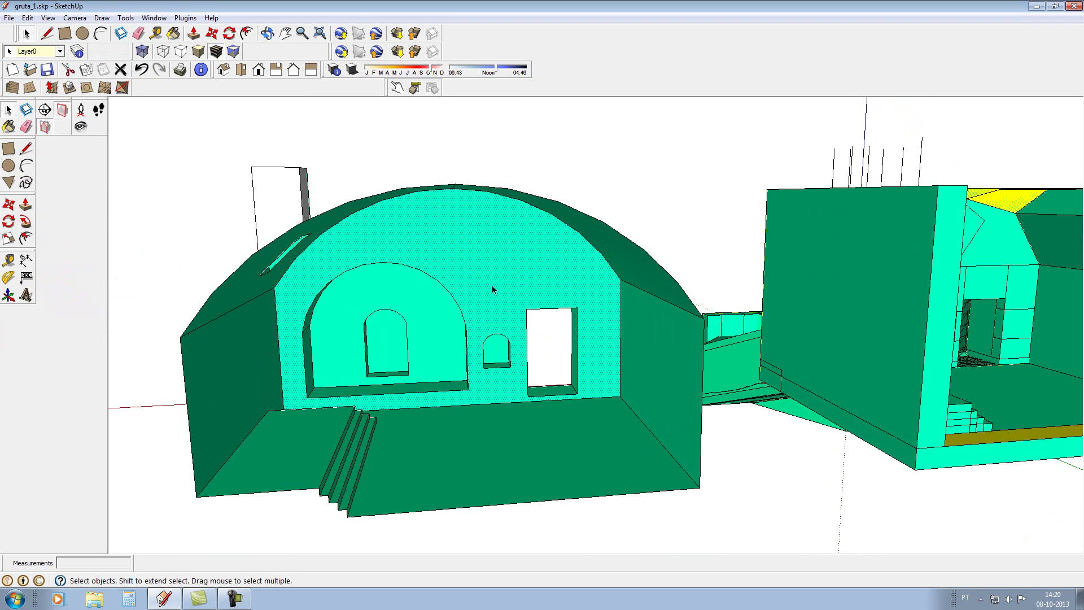
Copy and paste the front wall, placing the copy on the ground
{"action": "left_click", "coordinate": [35, 19]}
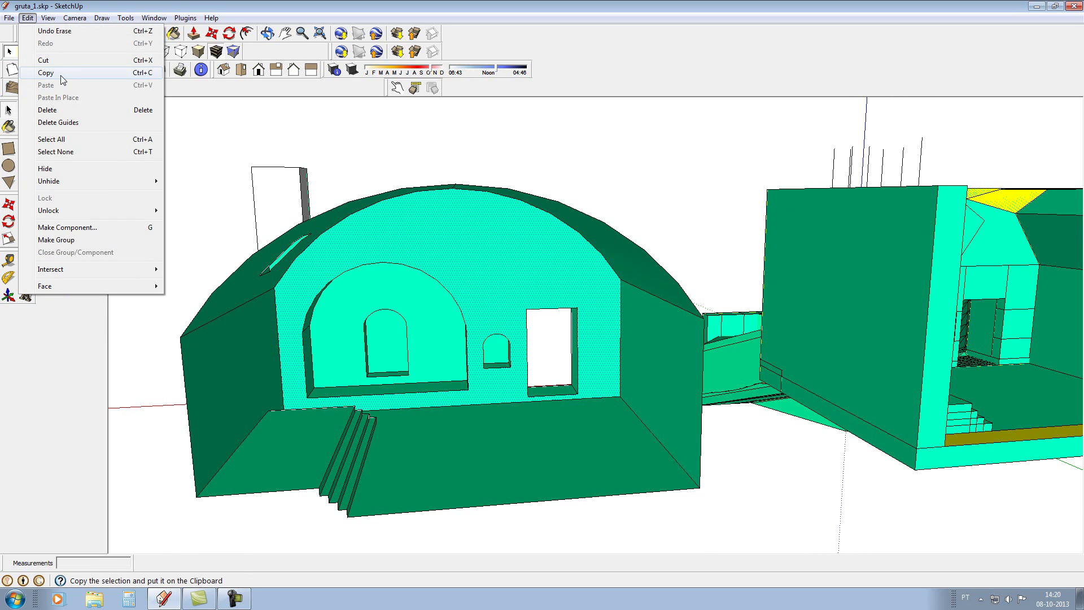
{"action": "left_click", "coordinate": [61, 76]}
{"action": "left_click", "coordinate": [27, 18]}
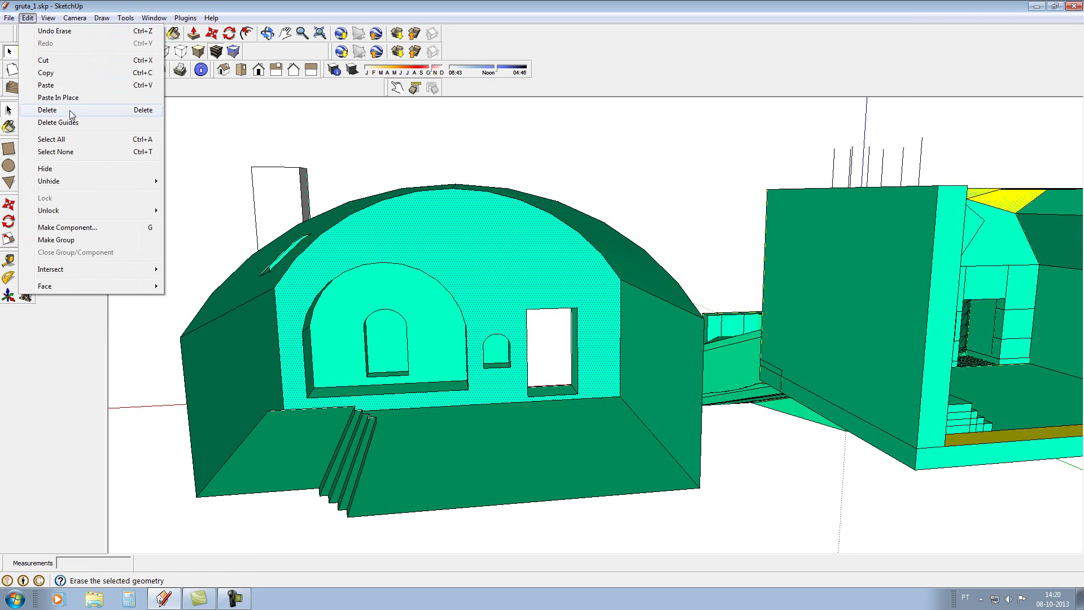
{"action": "left_click", "coordinate": [71, 84]}
{"action": "scroll", "coordinate": [286, 213], "scroll_direction": "down", "scroll_amount": 2}
{"action": "scroll", "coordinate": [286, 209], "scroll_direction": "down", "scroll_amount": 3}
{"action": "scroll", "coordinate": [335, 353], "scroll_direction": "down", "scroll_amount": 3}
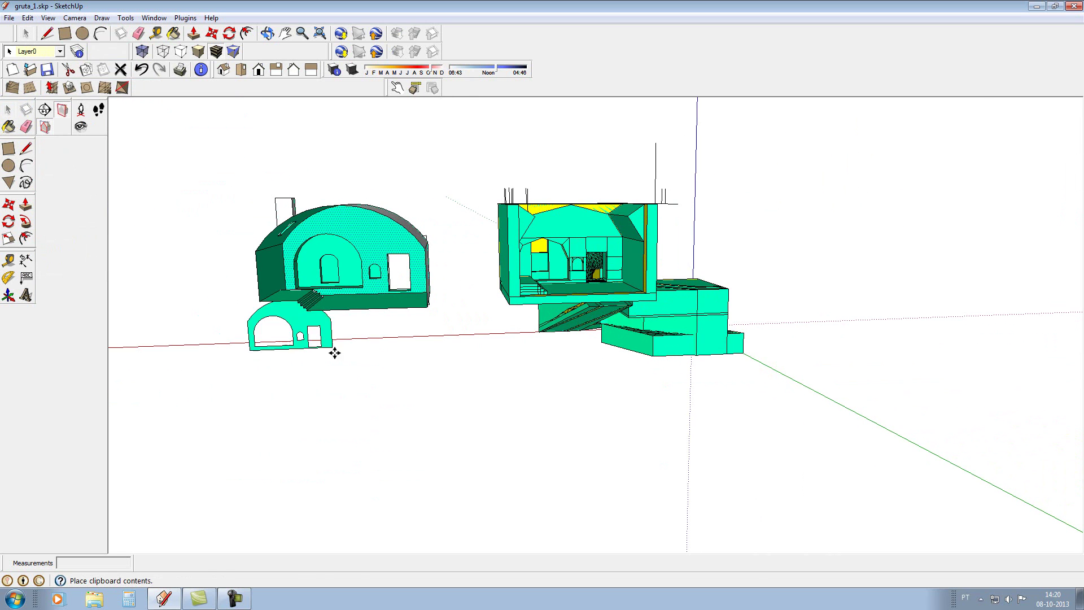
{"action": "left_click", "coordinate": [360, 433]}
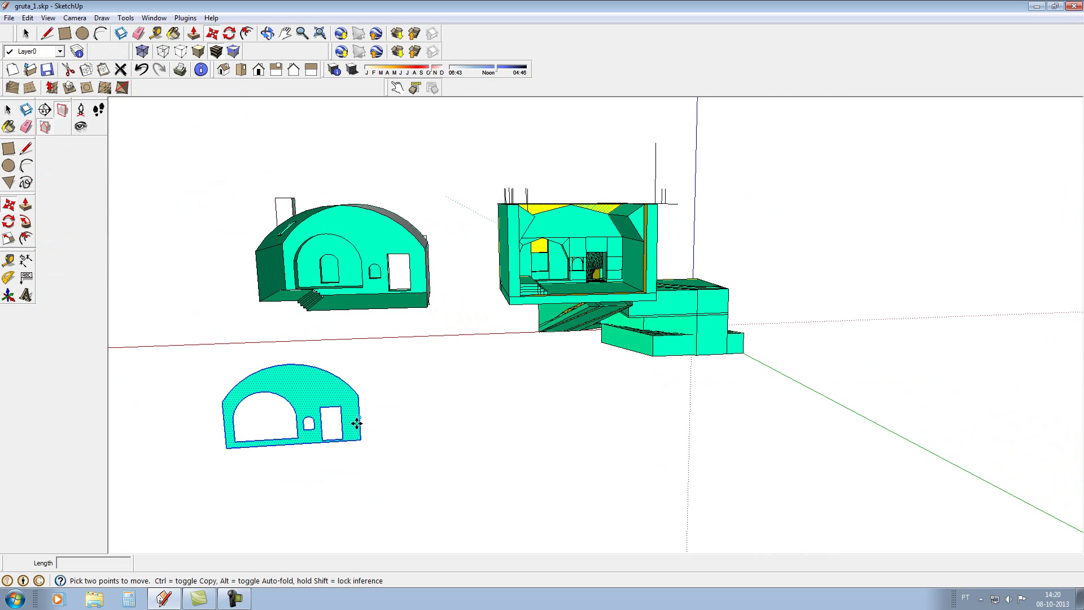
Mirror the wall copy along the red axis
{"action": "right_click", "coordinate": [357, 423]}
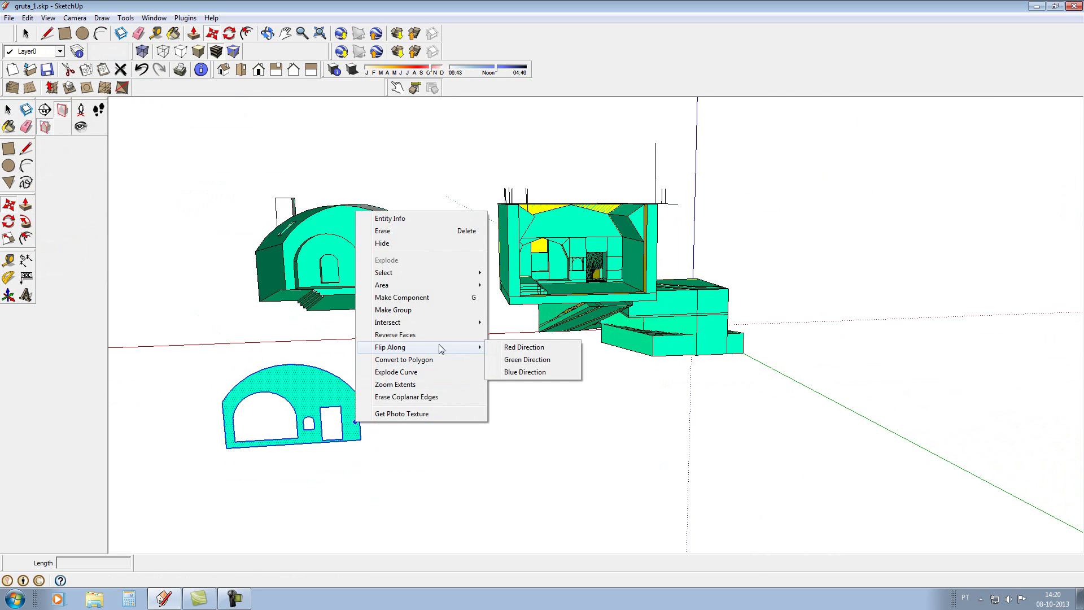
{"action": "left_click", "coordinate": [554, 348]}
{"action": "scroll", "coordinate": [269, 442], "scroll_direction": "up", "scroll_amount": 3}
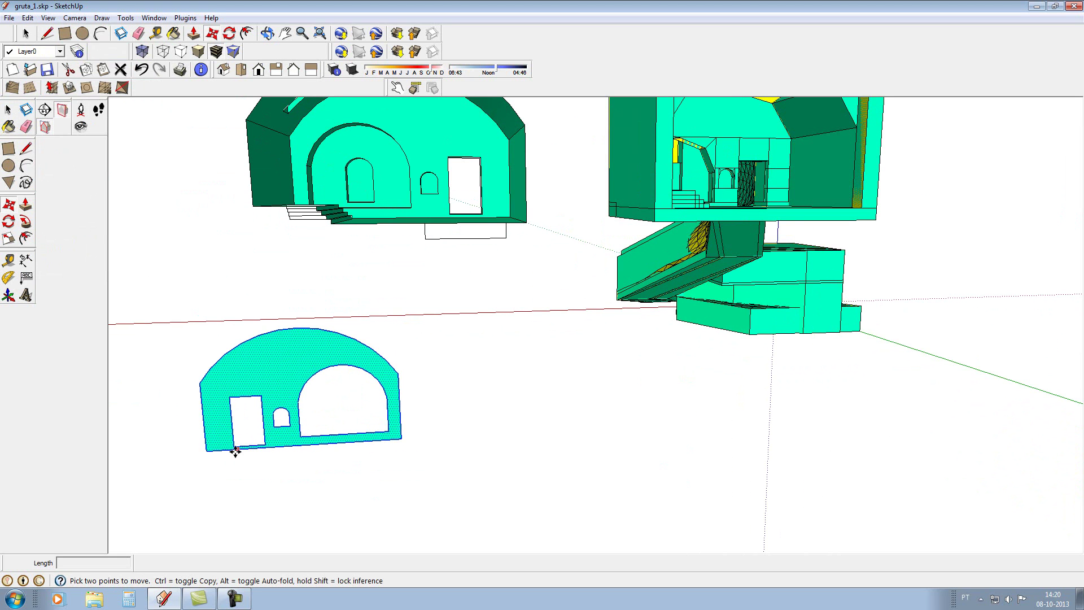
{"action": "left_click", "coordinate": [210, 452]}
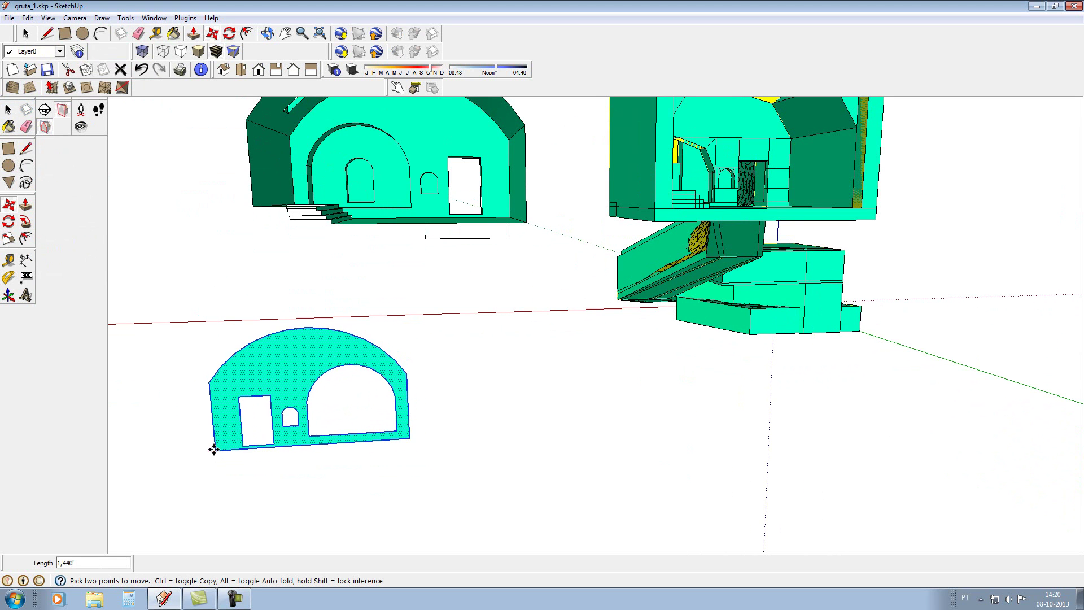
{"action": "left_click", "coordinate": [212, 449]}
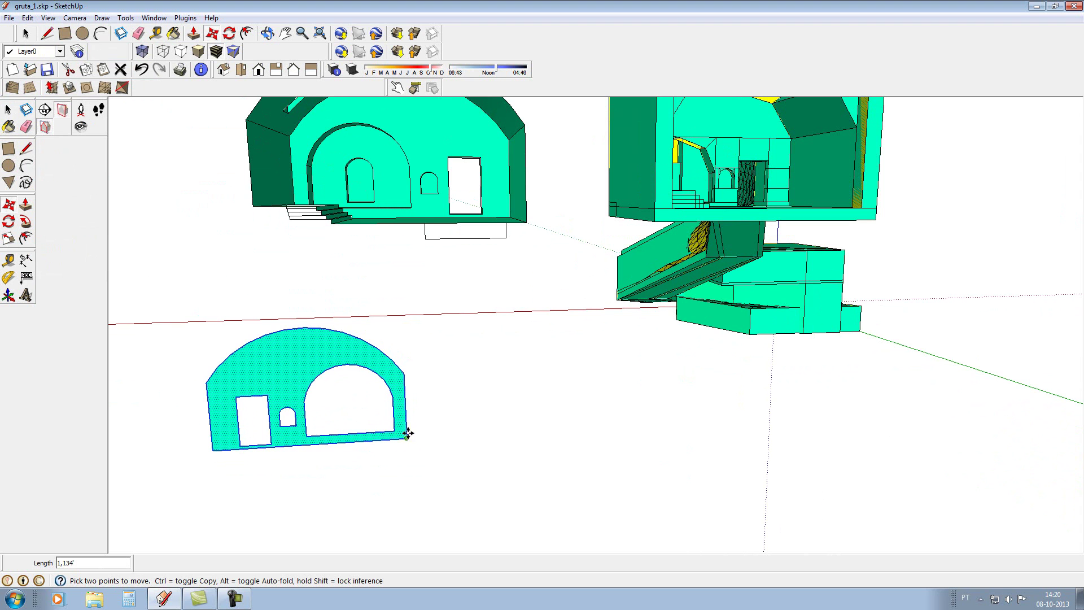
Move the mirrored wall copy onto the front of the house
{"action": "left_click", "coordinate": [407, 434]}
{"action": "scroll", "coordinate": [415, 439], "scroll_direction": "down", "scroll_amount": 3}
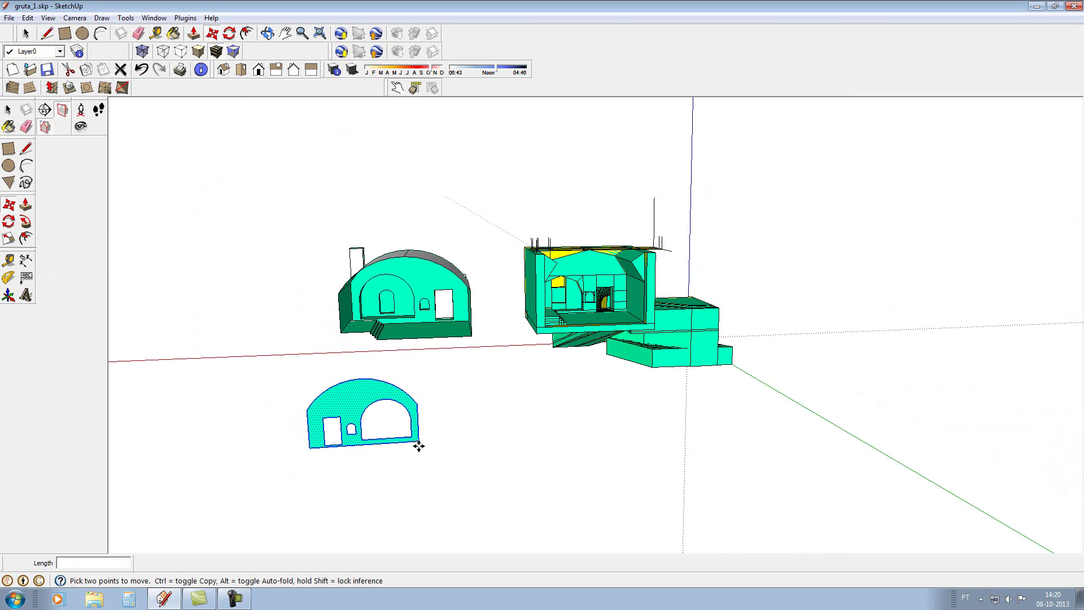
{"action": "scroll", "coordinate": [441, 339], "scroll_direction": "up", "scroll_amount": 4}
{"action": "scroll", "coordinate": [460, 313], "scroll_direction": "up", "scroll_amount": 2}
{"action": "scroll", "coordinate": [462, 315], "scroll_direction": "up", "scroll_amount": 2}
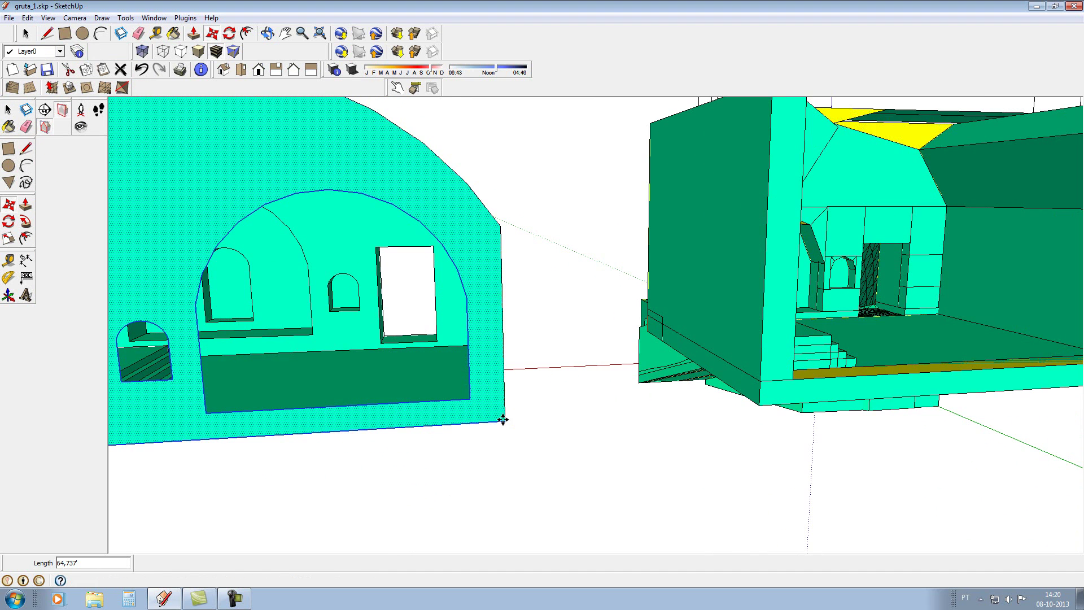
{"action": "left_click", "coordinate": [502, 420]}
{"action": "scroll", "coordinate": [576, 435], "scroll_direction": "down", "scroll_amount": 5}
{"action": "middle_click_drag", "start_coordinate": [576, 436], "coordinate": [508, 430]}
Deselect the wall copy with the Select tool
{"action": "scroll", "coordinate": [456, 423], "scroll_direction": "up", "scroll_amount": 5}
{"action": "scroll", "coordinate": [457, 424], "scroll_direction": "up", "scroll_amount": 2}
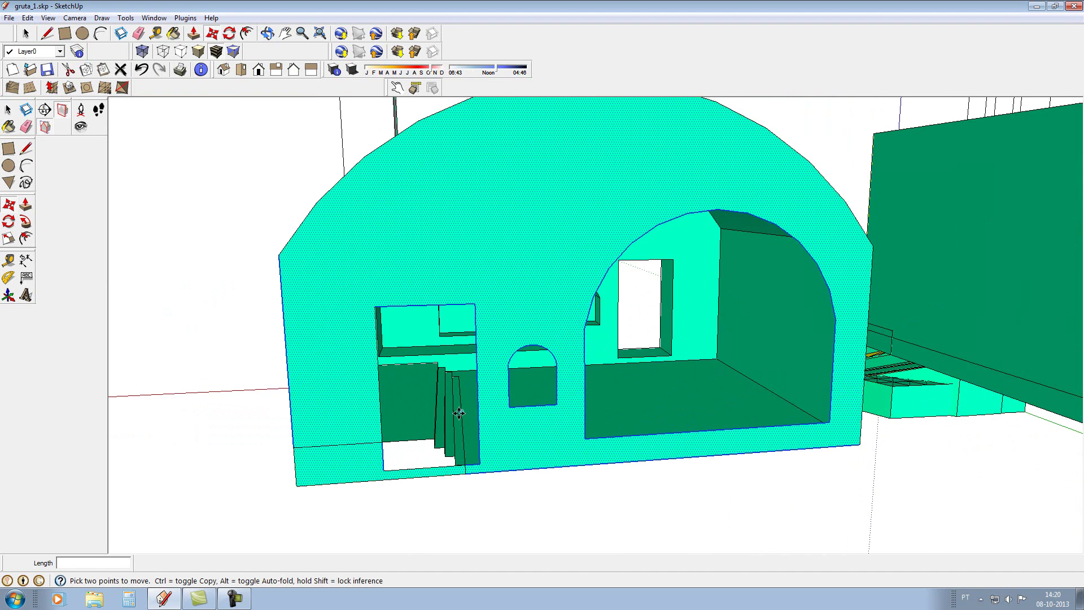
{"action": "scroll", "coordinate": [458, 415], "scroll_direction": "up", "scroll_amount": 1}
{"action": "scroll", "coordinate": [240, 347], "scroll_direction": "down", "scroll_amount": 1}
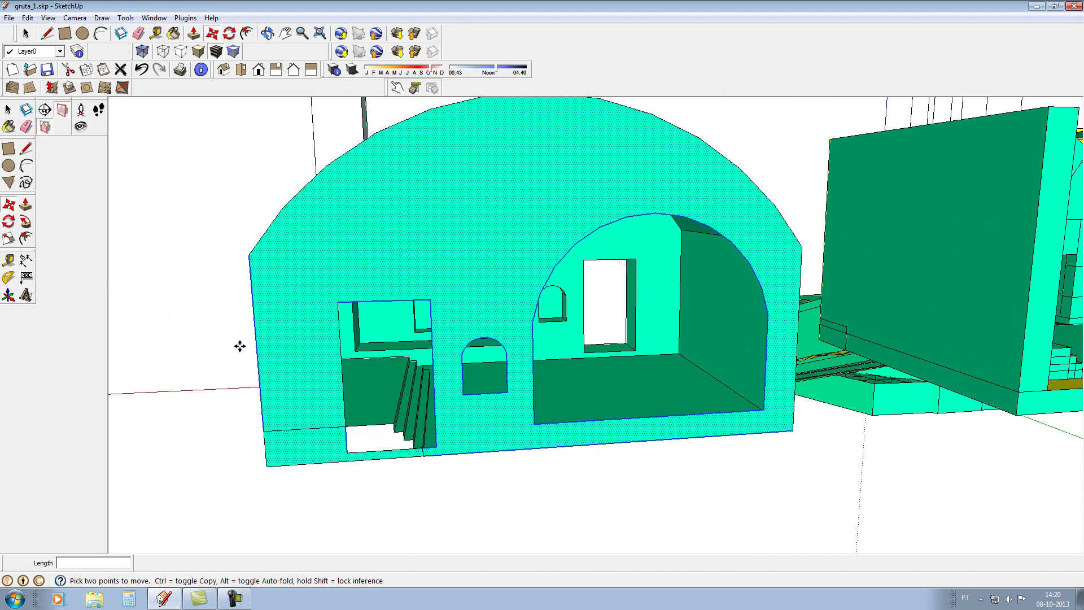
{"action": "scroll", "coordinate": [276, 328], "scroll_direction": "up", "scroll_amount": 1}
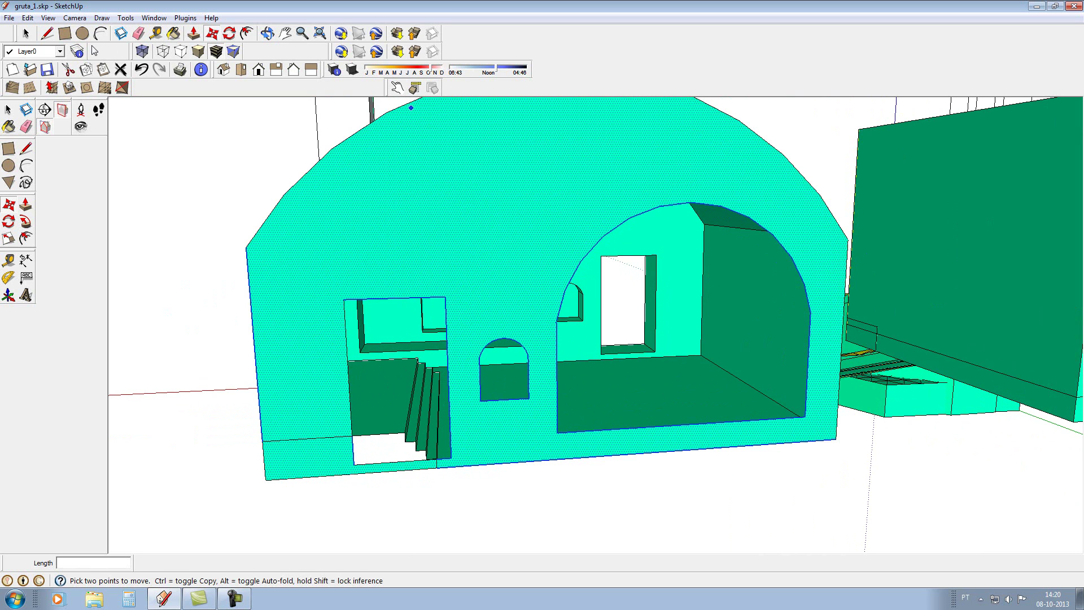
{"action": "left_click", "coordinate": [50, 35]}
{"action": "left_click", "coordinate": [26, 33]}
{"action": "left_click", "coordinate": [590, 511]}
Close the large arch's bottom edge and push its face into the front wall
{"action": "scroll", "coordinate": [592, 502], "scroll_direction": "up", "scroll_amount": 2}
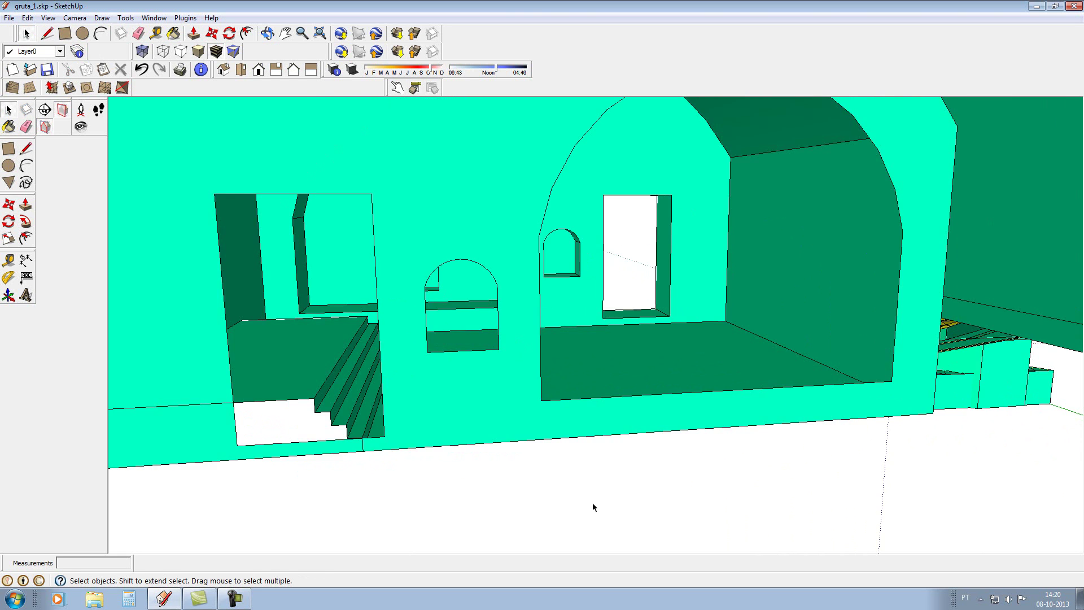
{"action": "scroll", "coordinate": [592, 503], "scroll_direction": "down", "scroll_amount": 2}
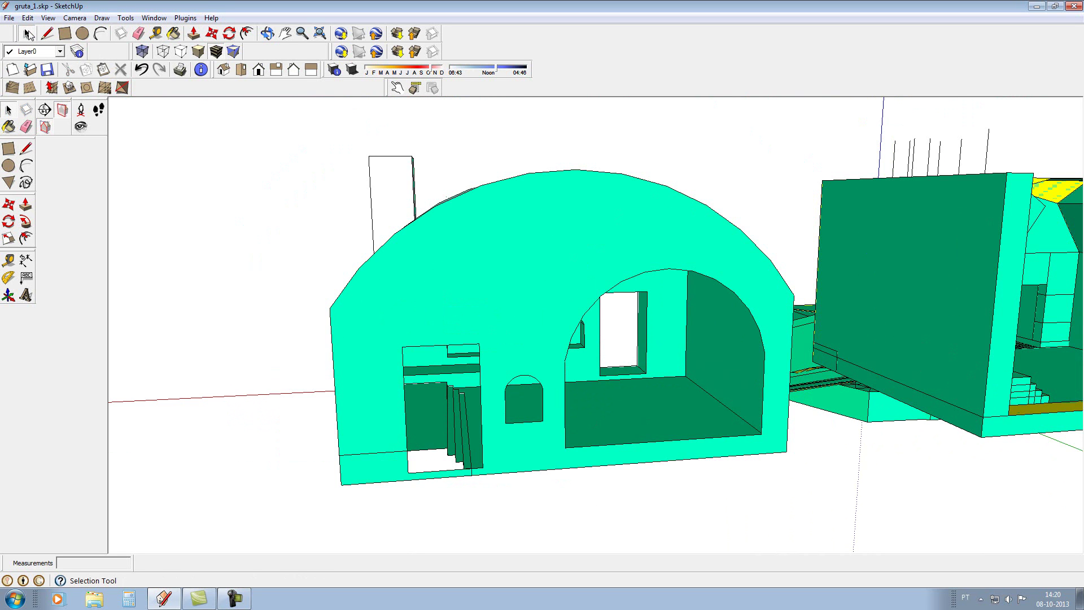
{"action": "left_click", "coordinate": [47, 33]}
{"action": "scroll", "coordinate": [505, 432], "scroll_direction": "up", "scroll_amount": 2}
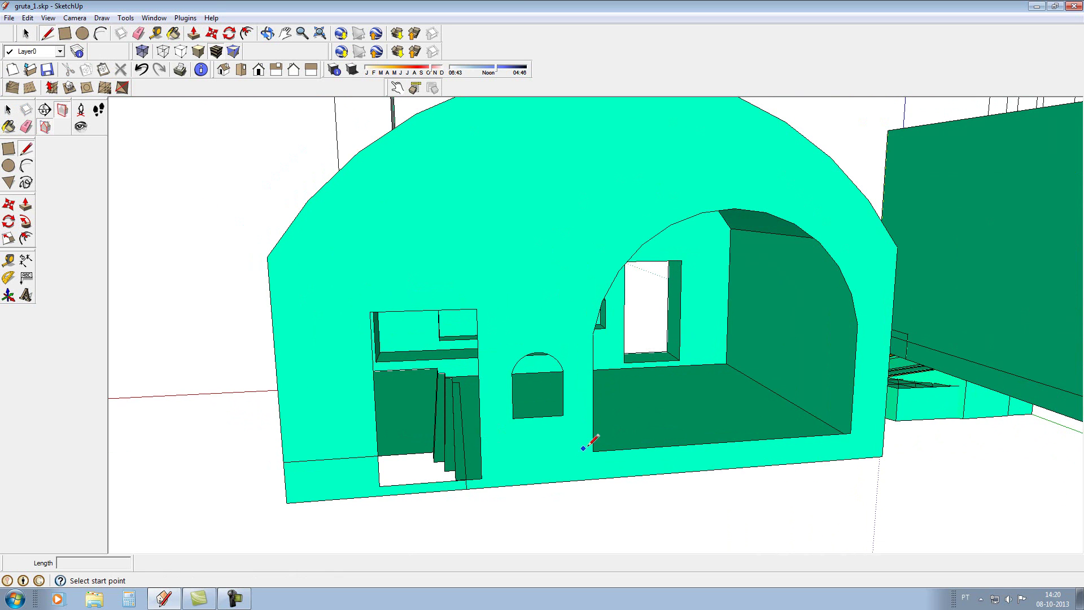
{"action": "left_click", "coordinate": [593, 451]}
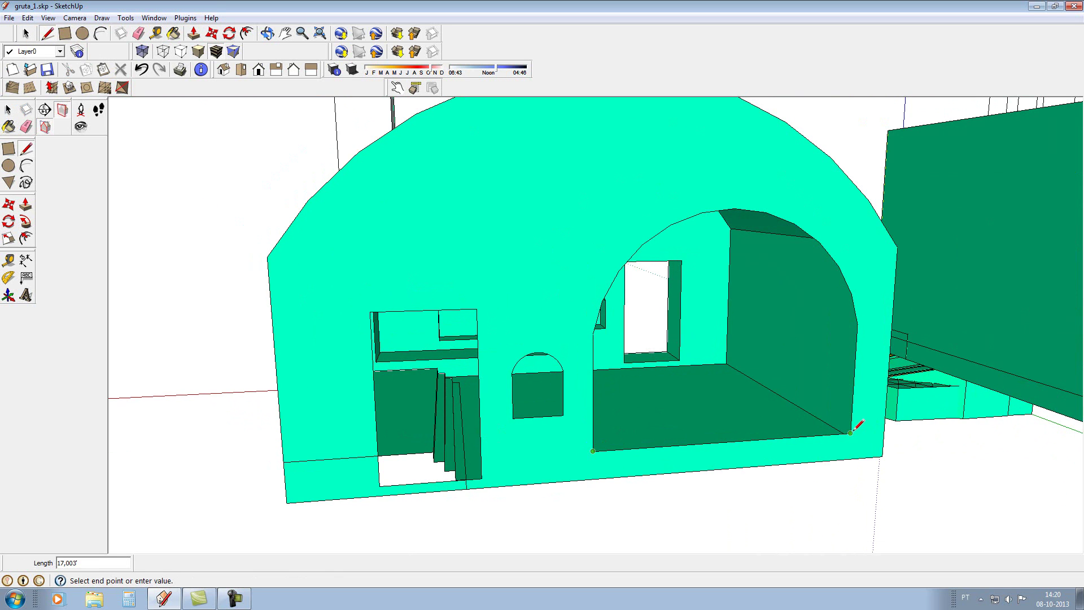
{"action": "left_click", "coordinate": [851, 432]}
{"action": "left_click", "coordinate": [26, 204]}
{"action": "left_click", "coordinate": [727, 351]}
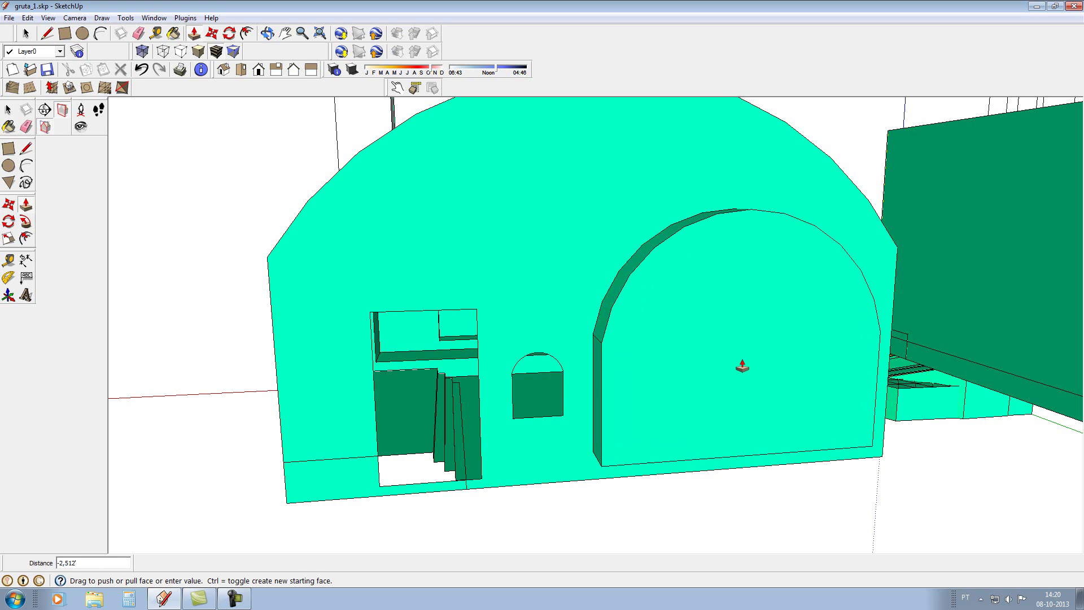
{"action": "left_click", "coordinate": [742, 366]}
Close the small arched window's bottom edge and push its face into the wall
{"action": "scroll", "coordinate": [564, 387], "scroll_direction": "up", "scroll_amount": 3}
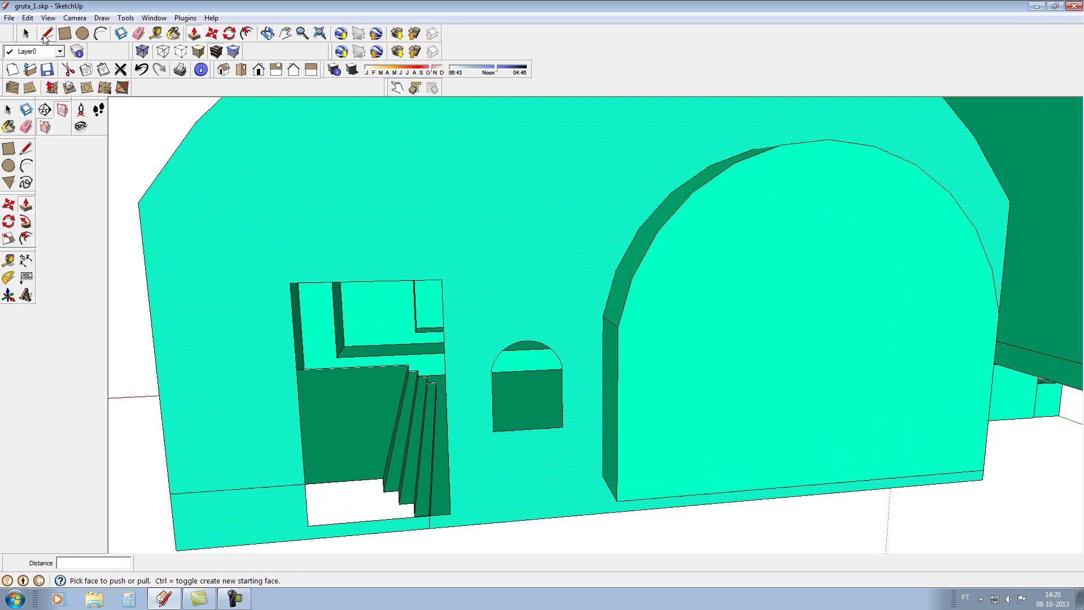
{"action": "left_click", "coordinate": [46, 36]}
{"action": "left_click", "coordinate": [494, 432]}
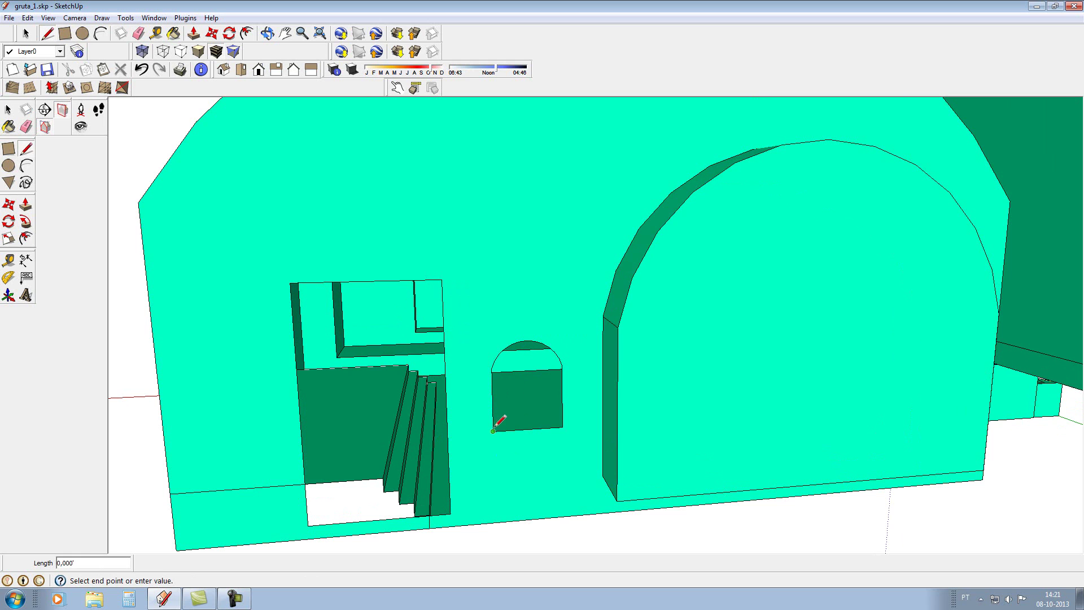
{"action": "left_click", "coordinate": [562, 427]}
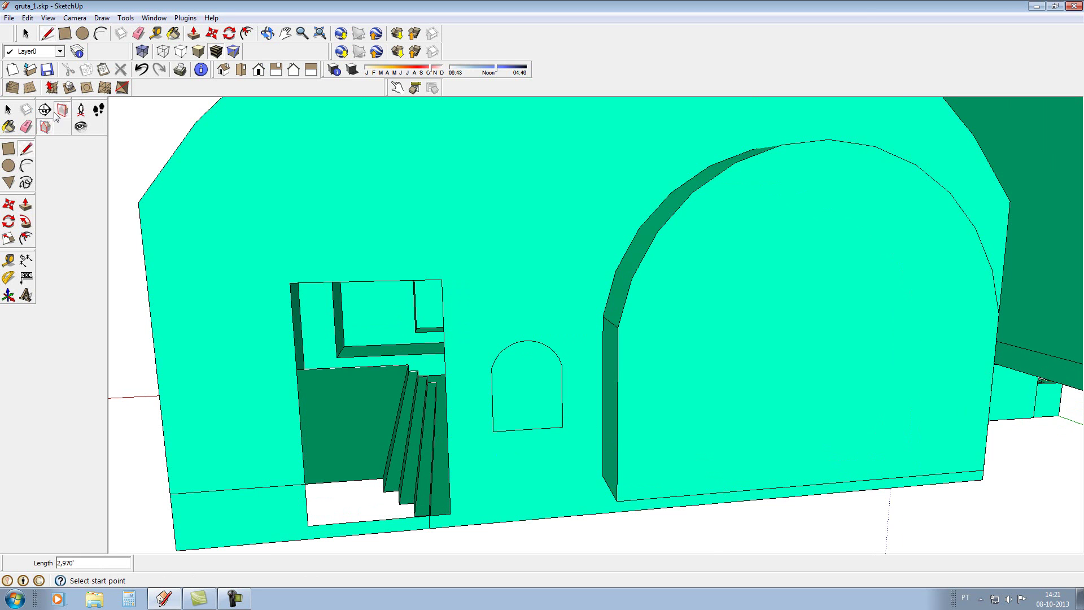
{"action": "left_click", "coordinate": [26, 205]}
{"action": "left_click", "coordinate": [516, 401]}
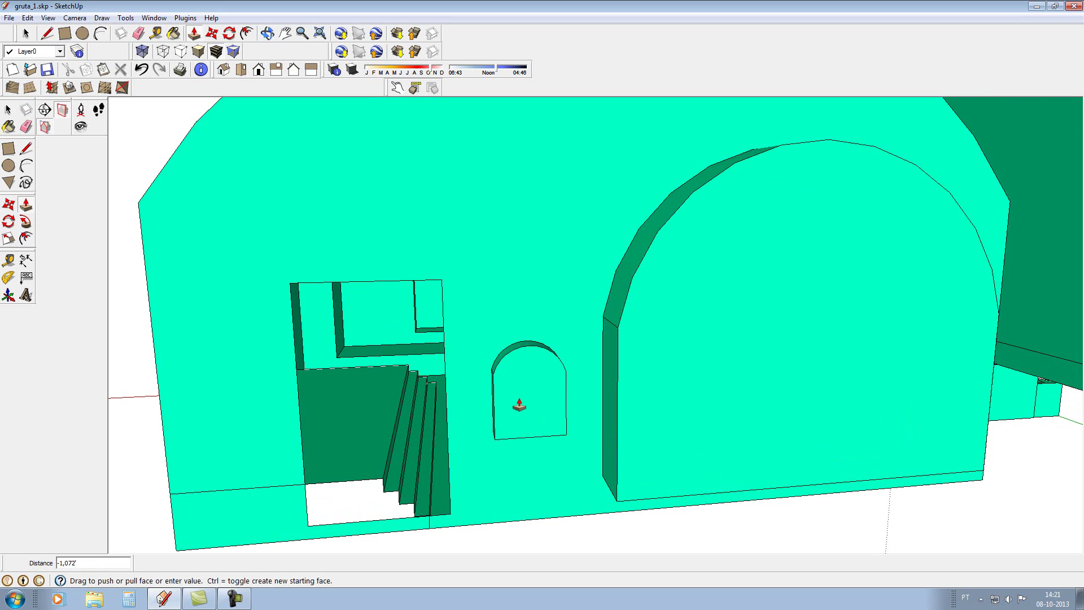
{"action": "scroll", "coordinate": [588, 364], "scroll_direction": "down", "scroll_amount": 4}
{"action": "scroll", "coordinate": [467, 245], "scroll_direction": "up", "scroll_amount": 2}
{"action": "scroll", "coordinate": [467, 245], "scroll_direction": "up", "scroll_amount": 2}
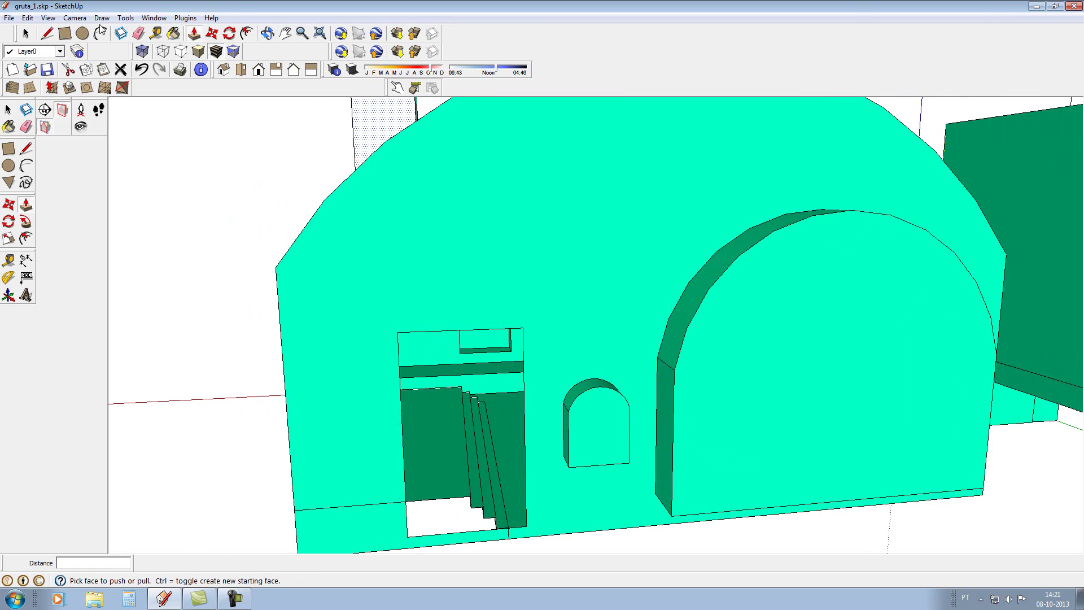
Erase the stair opening, the window recess and the front wall's bottom edge
{"action": "left_click", "coordinate": [144, 34]}
{"action": "scroll", "coordinate": [446, 464], "scroll_direction": "down", "scroll_amount": 2}
{"action": "scroll", "coordinate": [421, 458], "scroll_direction": "up", "scroll_amount": 3}
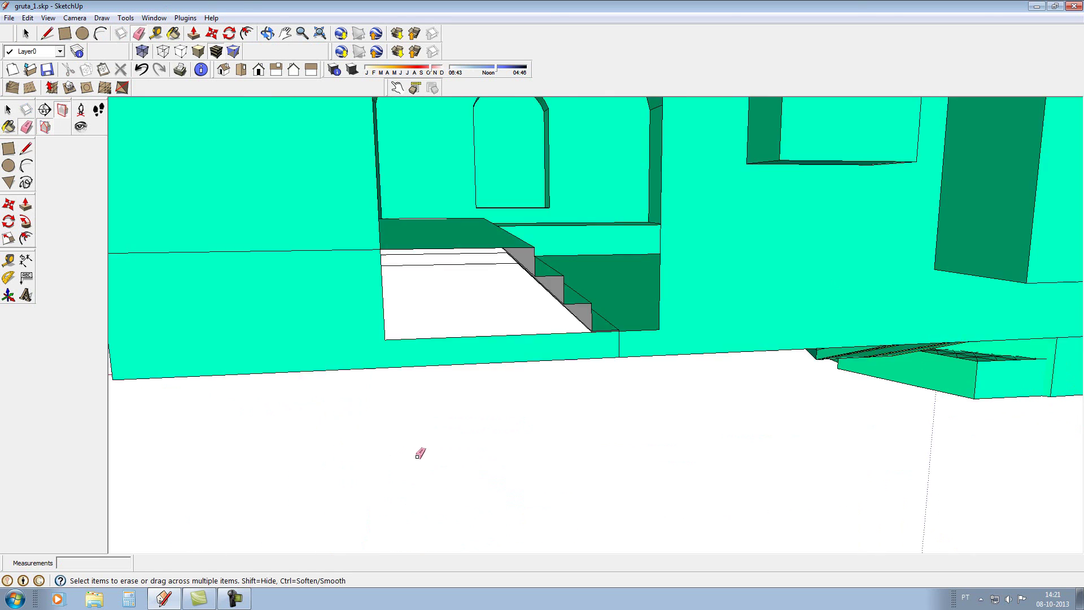
{"action": "scroll", "coordinate": [421, 434], "scroll_direction": "up", "scroll_amount": 2}
{"action": "left_click", "coordinate": [402, 389]}
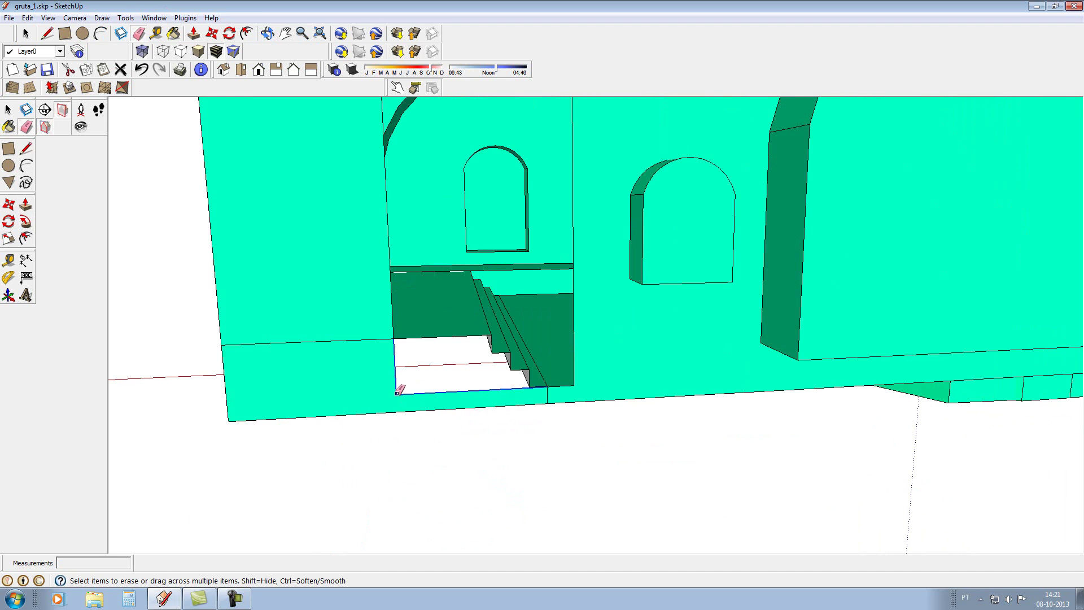
{"action": "left_click", "coordinate": [411, 411]}
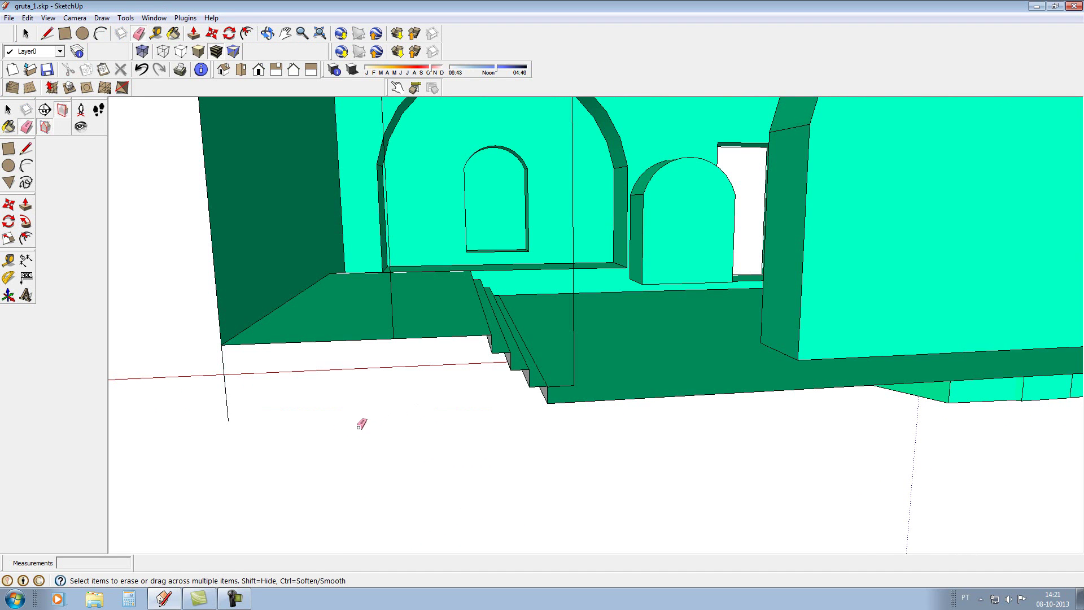
{"action": "scroll", "coordinate": [243, 415], "scroll_direction": "down", "scroll_amount": 4}
{"action": "scroll", "coordinate": [353, 435], "scroll_direction": "up", "scroll_amount": 2}
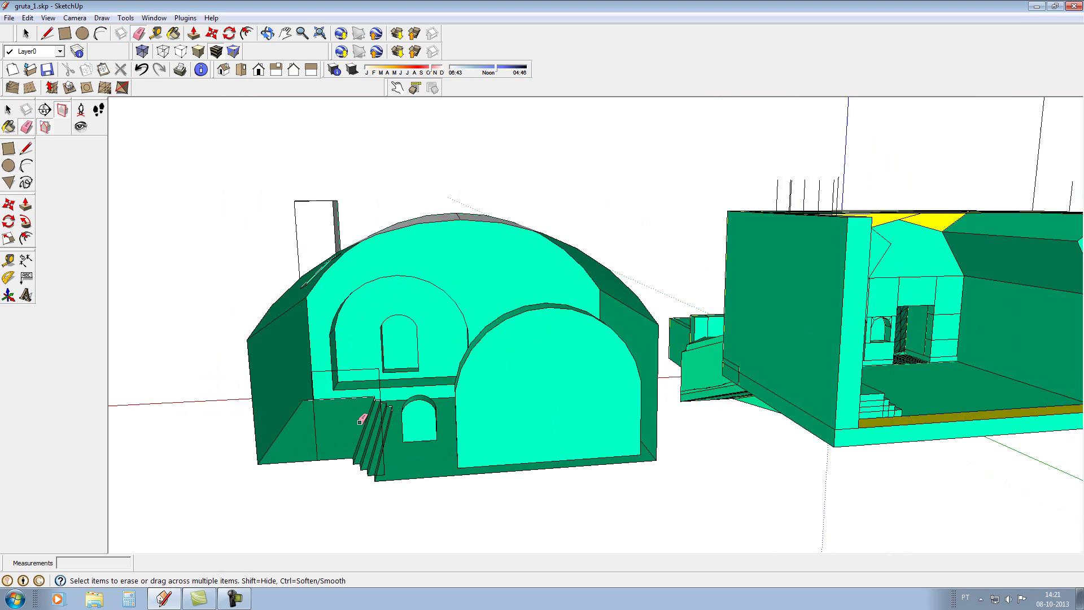
{"action": "scroll", "coordinate": [405, 480], "scroll_direction": "up", "scroll_amount": 3}
Erase the stray step and wall edges, then redraw the front wall's bottom line
{"action": "left_click", "coordinate": [312, 433]}
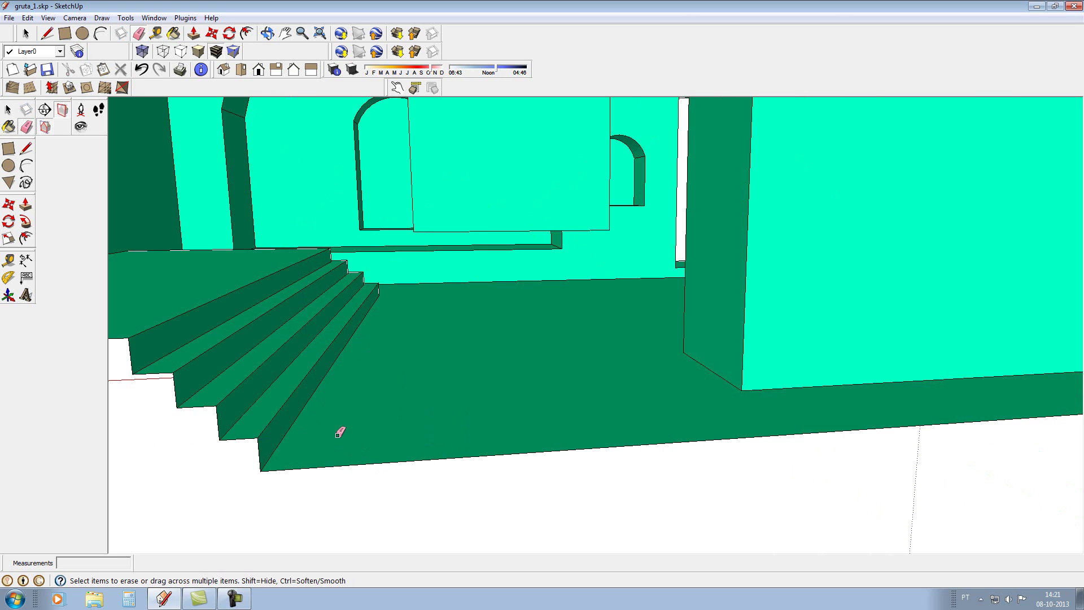
{"action": "scroll", "coordinate": [339, 432], "scroll_direction": "down", "scroll_amount": 4}
{"action": "scroll", "coordinate": [442, 436], "scroll_direction": "up", "scroll_amount": 2}
{"action": "scroll", "coordinate": [406, 432], "scroll_direction": "up", "scroll_amount": 2}
{"action": "left_click", "coordinate": [407, 436]}
{"action": "left_click", "coordinate": [418, 372]}
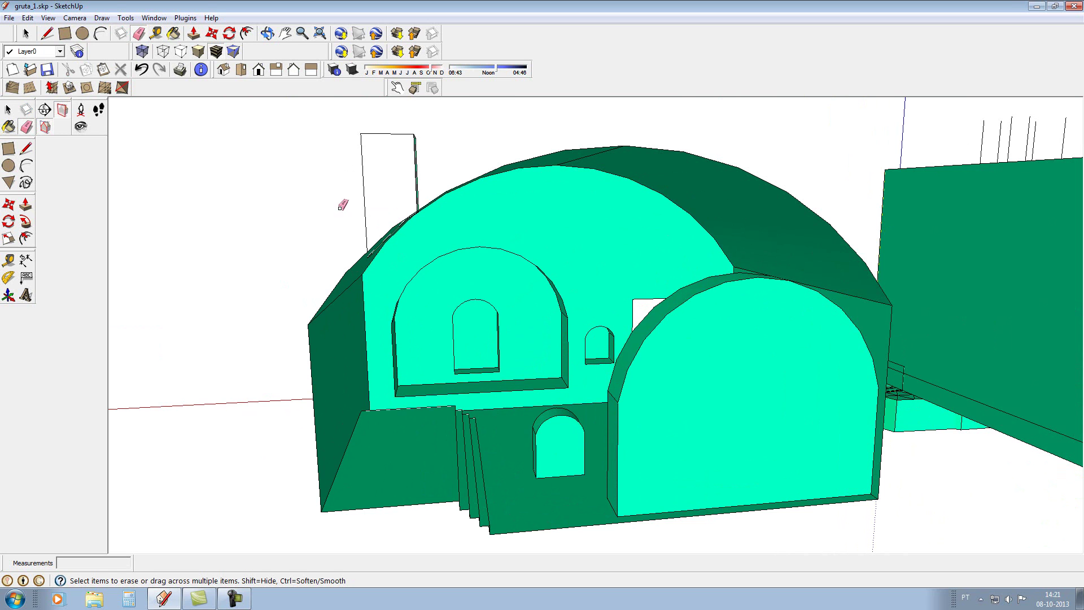
{"action": "left_click", "coordinate": [49, 33]}
{"action": "left_click", "coordinate": [321, 511]}
{"action": "left_click", "coordinate": [460, 501]}
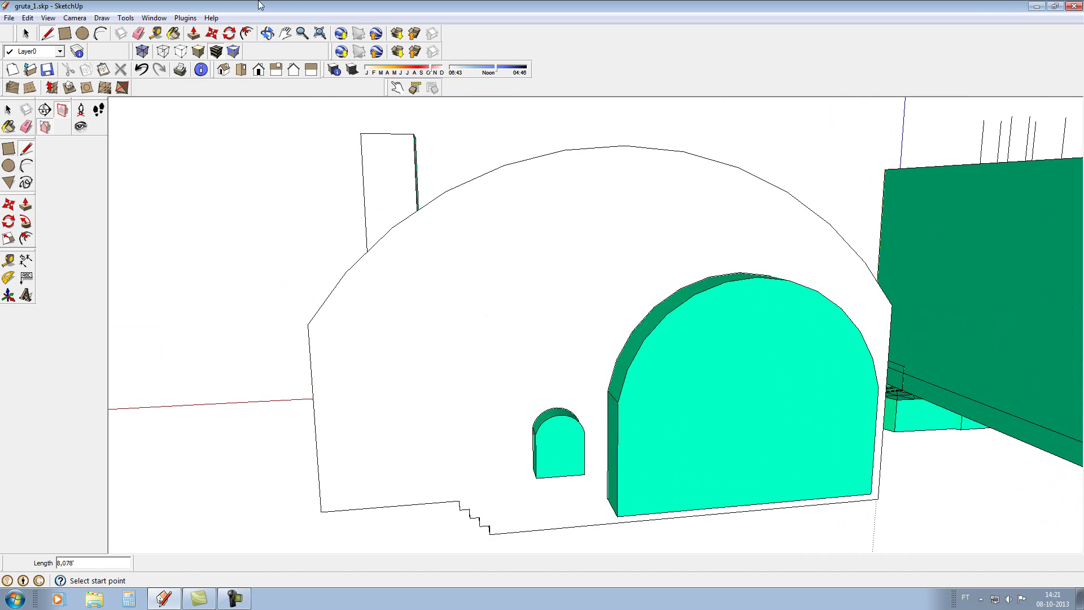
Orbit through the window opening to the inner side of the front wall and select its face
{"action": "left_click", "coordinate": [267, 35]}
{"action": "mouse_move", "coordinate": [489, 370]}
{"action": "left_mouse_down"}
{"action": "mouse_move", "coordinate": [680, 401]}
{"action": "mouse_move", "coordinate": [537, 360]}
{"action": "mouse_move", "coordinate": [1028, 375]}
{"action": "left_mouse_up"}
{"action": "scroll", "coordinate": [552, 375], "scroll_direction": "up", "scroll_amount": 3}
{"action": "scroll", "coordinate": [511, 344], "scroll_direction": "up", "scroll_amount": 2}
{"action": "mouse_move", "coordinate": [511, 343]}
{"action": "left_mouse_down"}
{"action": "mouse_move", "coordinate": [547, 266]}
{"action": "mouse_move", "coordinate": [535, 273]}
{"action": "mouse_move", "coordinate": [535, 262]}
{"action": "left_mouse_up"}
{"action": "scroll", "coordinate": [531, 254], "scroll_direction": "up", "scroll_amount": 3}
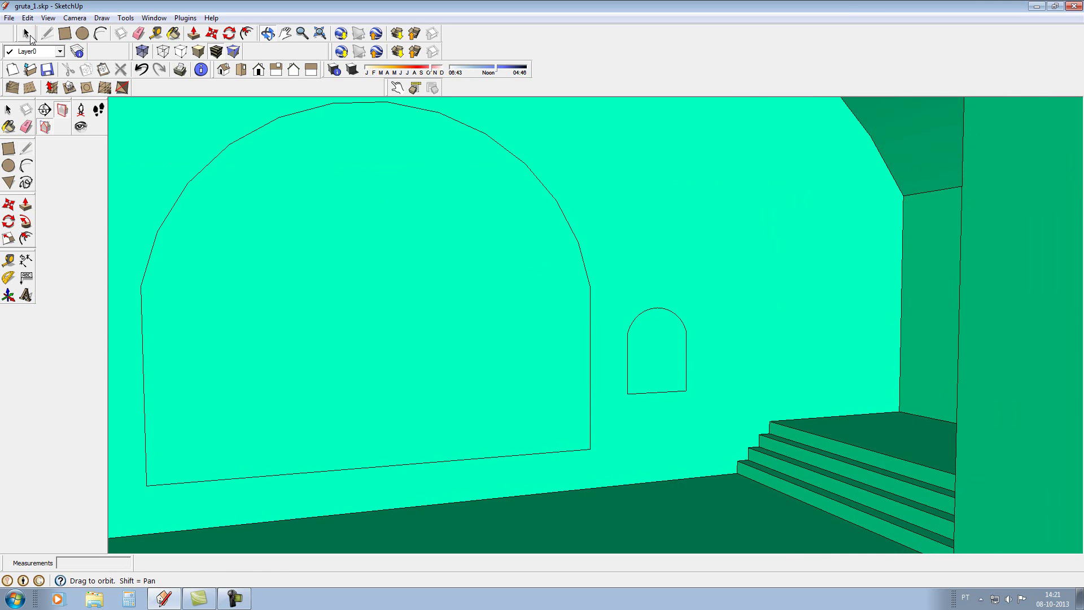
{"action": "left_click", "coordinate": [25, 33]}
{"action": "left_click", "coordinate": [295, 276]}
Intersect the whole wall with the model, then delete the face inside the large arch outline
{"action": "double_click", "coordinate": [295, 275]}
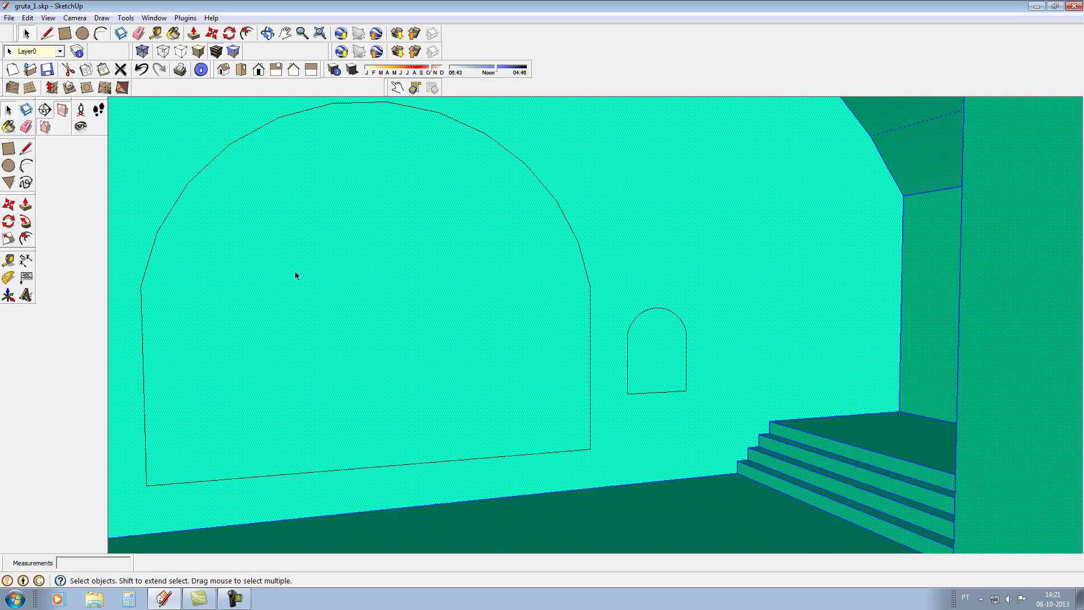
{"action": "right_click", "coordinate": [295, 275]}
{"action": "mouse_move", "coordinate": [364, 381]}
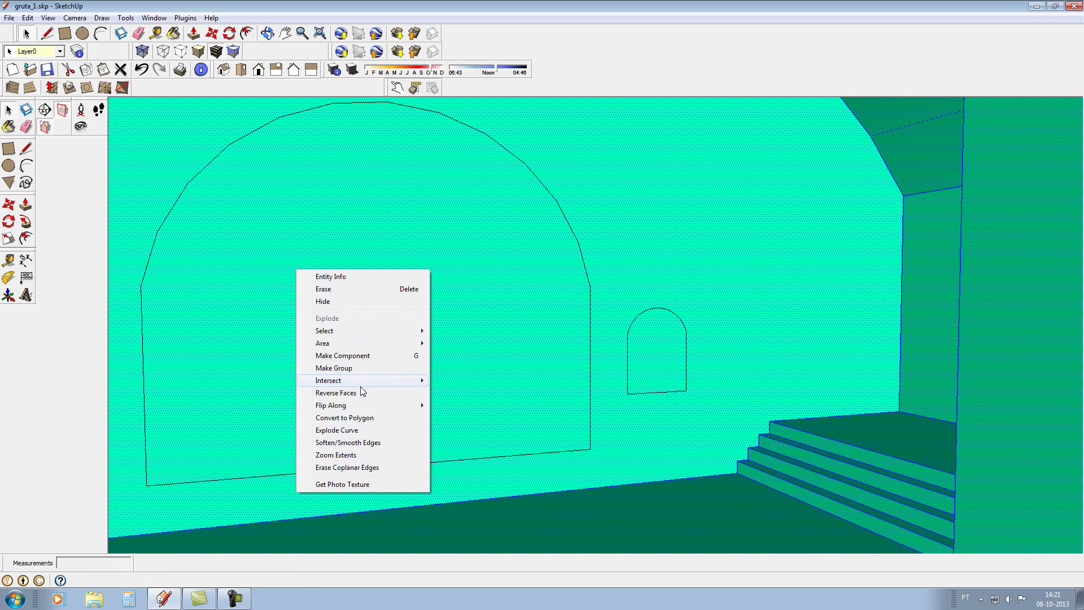
{"action": "left_click", "coordinate": [472, 381]}
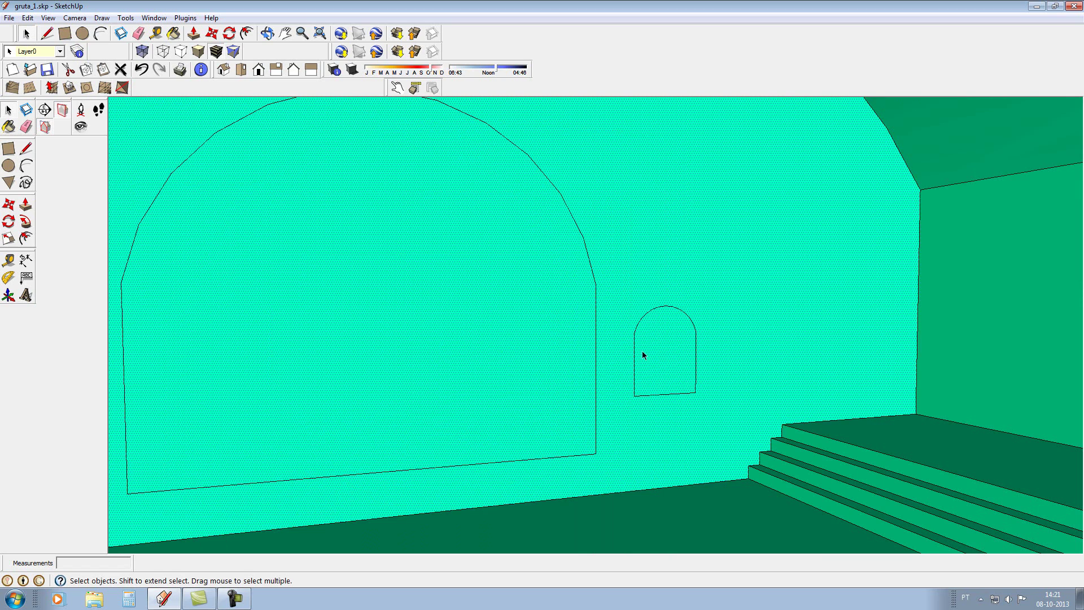
{"action": "left_click", "coordinate": [597, 367]}
{"action": "left_click", "coordinate": [503, 361]}
{"action": "key", "text": "Delete"}
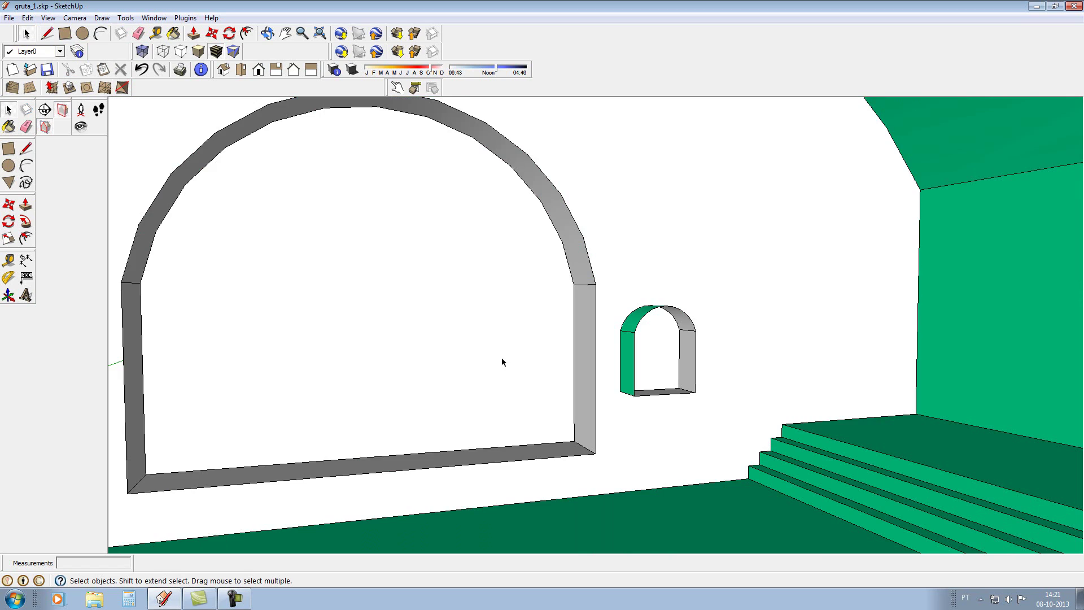
{"action": "scroll", "coordinate": [503, 362], "scroll_direction": "down", "scroll_amount": 1}
{"action": "scroll", "coordinate": [502, 362], "scroll_direction": "up", "scroll_amount": 2}
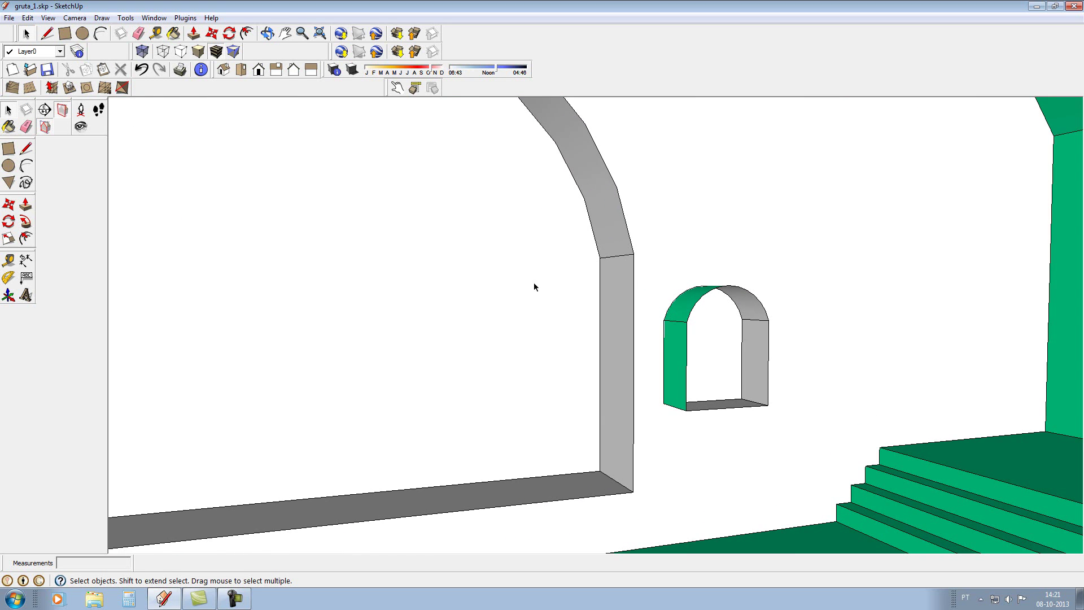
{"action": "scroll", "coordinate": [558, 295], "scroll_direction": "down", "scroll_amount": 2}
{"action": "scroll", "coordinate": [558, 297], "scroll_direction": "down", "scroll_amount": 2}
{"action": "scroll", "coordinate": [557, 299], "scroll_direction": "down", "scroll_amount": 3}
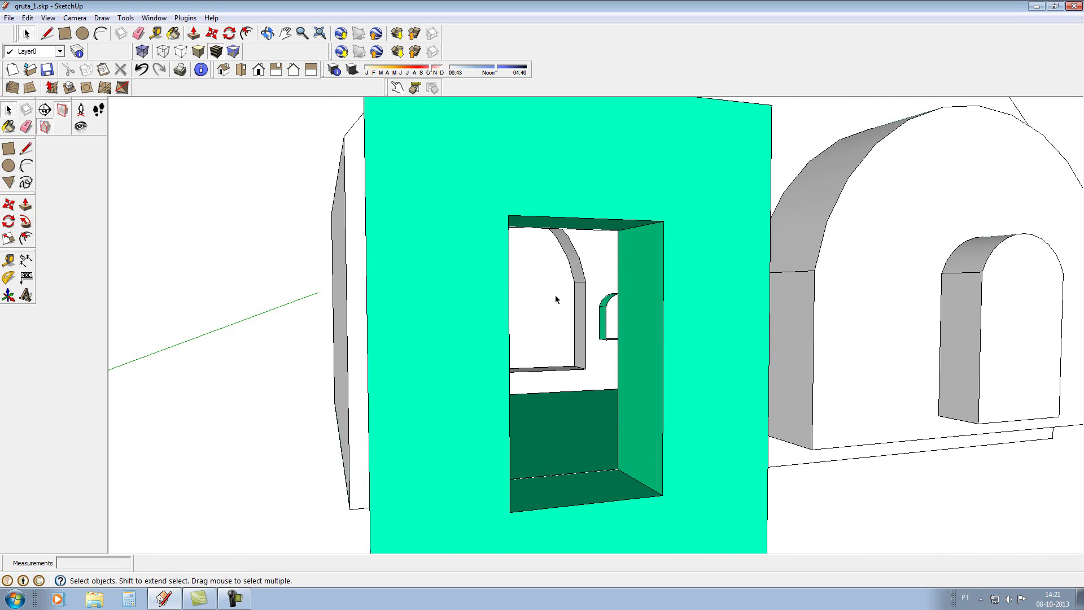
{"action": "left_click", "coordinate": [267, 33]}
{"action": "mouse_move", "coordinate": [456, 283]}
{"action": "left_mouse_down"}
{"action": "mouse_move", "coordinate": [484, 310]}
{"action": "mouse_move", "coordinate": [789, 370]}
{"action": "left_mouse_up"}
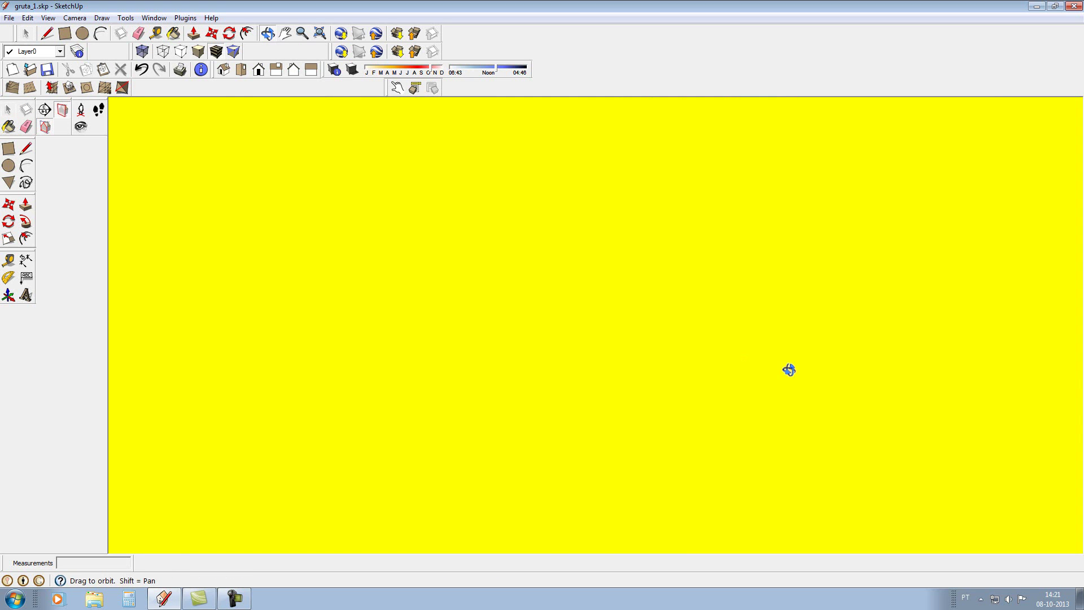
{"action": "mouse_move", "coordinate": [738, 274]}
{"action": "left_mouse_down"}
{"action": "mouse_move", "coordinate": [695, 298]}
{"action": "mouse_move", "coordinate": [584, 296]}
{"action": "mouse_move", "coordinate": [818, 346]}
{"action": "mouse_move", "coordinate": [751, 307]}
{"action": "mouse_move", "coordinate": [849, 353]}
{"action": "mouse_move", "coordinate": [981, 346]}
{"action": "left_mouse_up"}
{"action": "mouse_move", "coordinate": [448, 243]}
{"action": "left_mouse_down"}
{"action": "mouse_move", "coordinate": [499, 291]}
{"action": "mouse_move", "coordinate": [689, 249]}
{"action": "mouse_move", "coordinate": [715, 217]}
{"action": "mouse_move", "coordinate": [729, 283]}
{"action": "mouse_move", "coordinate": [775, 295]}
{"action": "mouse_move", "coordinate": [809, 261]}
{"action": "mouse_move", "coordinate": [653, 286]}
{"action": "mouse_move", "coordinate": [731, 271]}
{"action": "left_mouse_up"}
{"action": "scroll", "coordinate": [745, 381], "scroll_direction": "up", "scroll_amount": 4}
{"action": "scroll", "coordinate": [660, 353], "scroll_direction": "down", "scroll_amount": 5}
{"action": "mouse_move", "coordinate": [621, 317]}
{"action": "left_mouse_down"}
{"action": "mouse_move", "coordinate": [787, 341]}
{"action": "mouse_move", "coordinate": [540, 264]}
{"action": "left_mouse_up"}
{"action": "scroll", "coordinate": [540, 264], "scroll_direction": "up", "scroll_amount": 4}
{"action": "scroll", "coordinate": [786, 212], "scroll_direction": "down", "scroll_amount": 5}
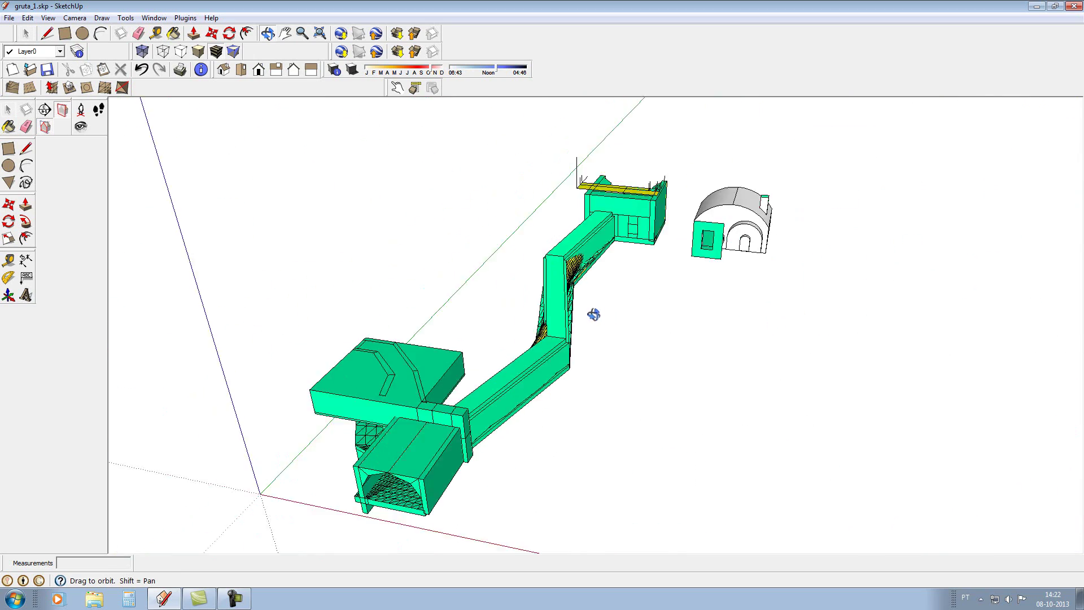
{"action": "scroll", "coordinate": [729, 208], "scroll_direction": "up", "scroll_amount": 3}
{"action": "scroll", "coordinate": [797, 247], "scroll_direction": "up", "scroll_amount": 2}
{"action": "scroll", "coordinate": [852, 243], "scroll_direction": "up", "scroll_amount": 2}
{"action": "left_click_drag", "start_coordinate": [851, 243], "coordinate": [648, 235]}
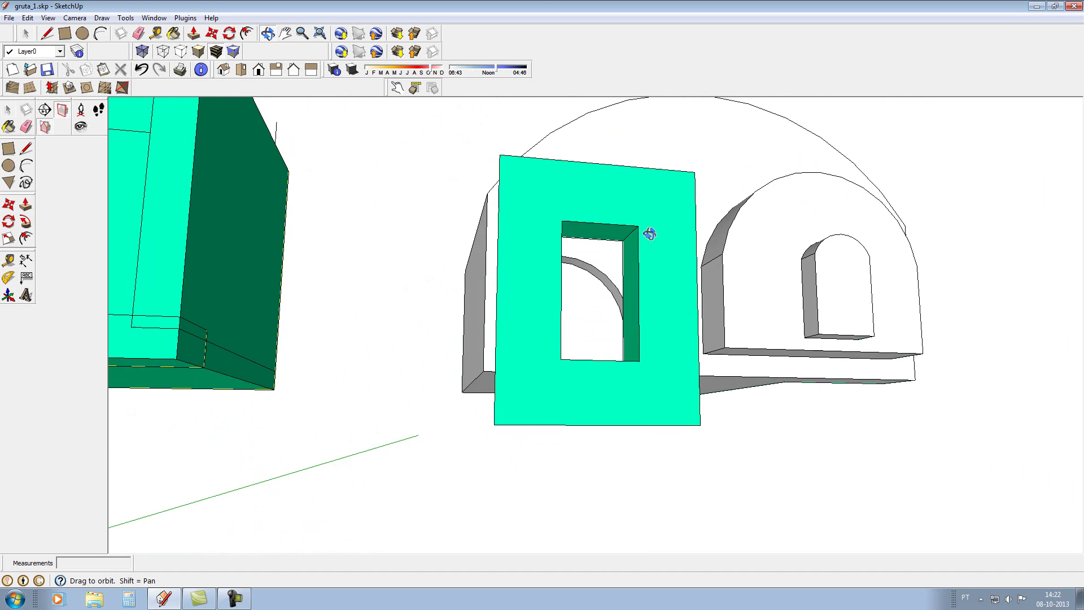
{"action": "scroll", "coordinate": [610, 286], "scroll_direction": "up", "scroll_amount": 3}
{"action": "scroll", "coordinate": [610, 290], "scroll_direction": "up", "scroll_amount": 2}
{"action": "scroll", "coordinate": [622, 309], "scroll_direction": "up", "scroll_amount": 1}
{"action": "mouse_move", "coordinate": [622, 309]}
{"action": "left_mouse_down"}
{"action": "mouse_move", "coordinate": [637, 332]}
{"action": "mouse_move", "coordinate": [659, 332]}
{"action": "mouse_move", "coordinate": [648, 336]}
{"action": "left_mouse_up"}
Draw closing lines across the small arched window and pull the new face out as a block
{"action": "left_click", "coordinate": [47, 33]}
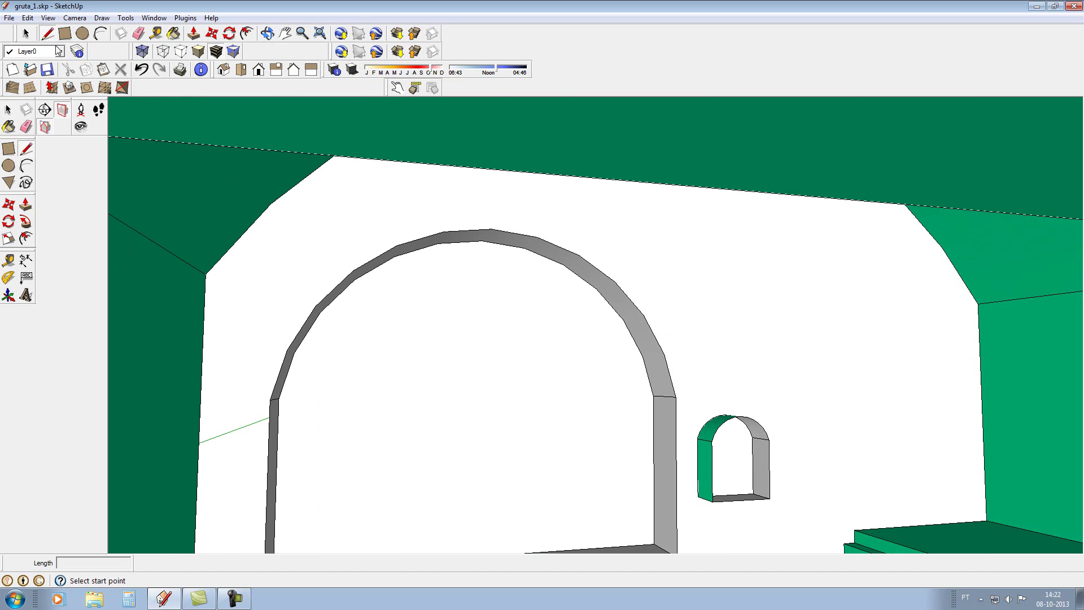
{"action": "left_click", "coordinate": [713, 500]}
{"action": "left_click", "coordinate": [712, 440]}
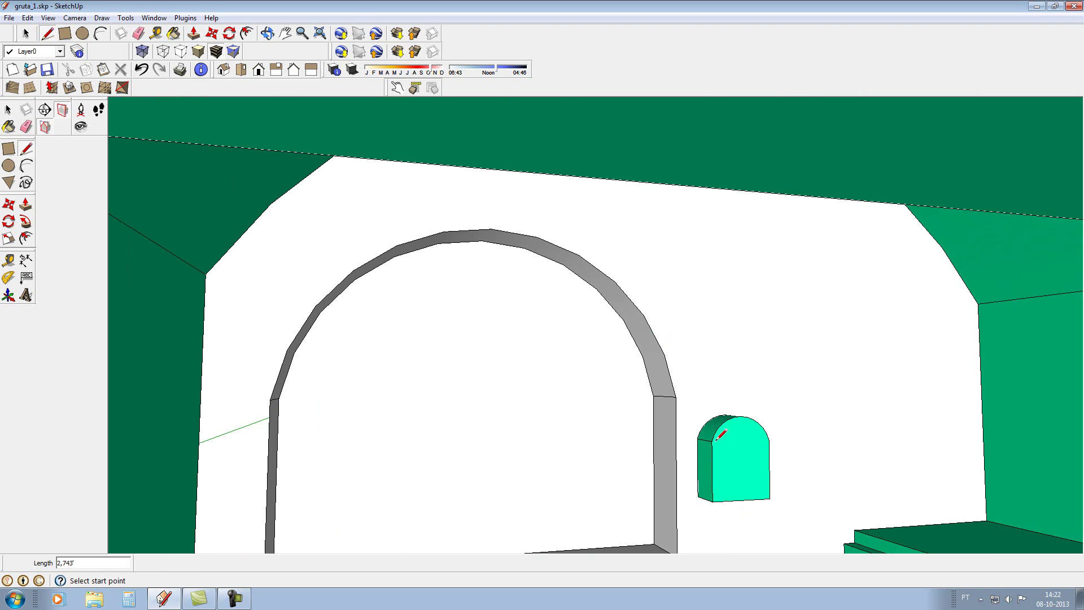
{"action": "left_click", "coordinate": [676, 396]}
{"action": "left_click", "coordinate": [668, 350]}
{"action": "left_click", "coordinate": [25, 206]}
{"action": "left_click", "coordinate": [727, 483]}
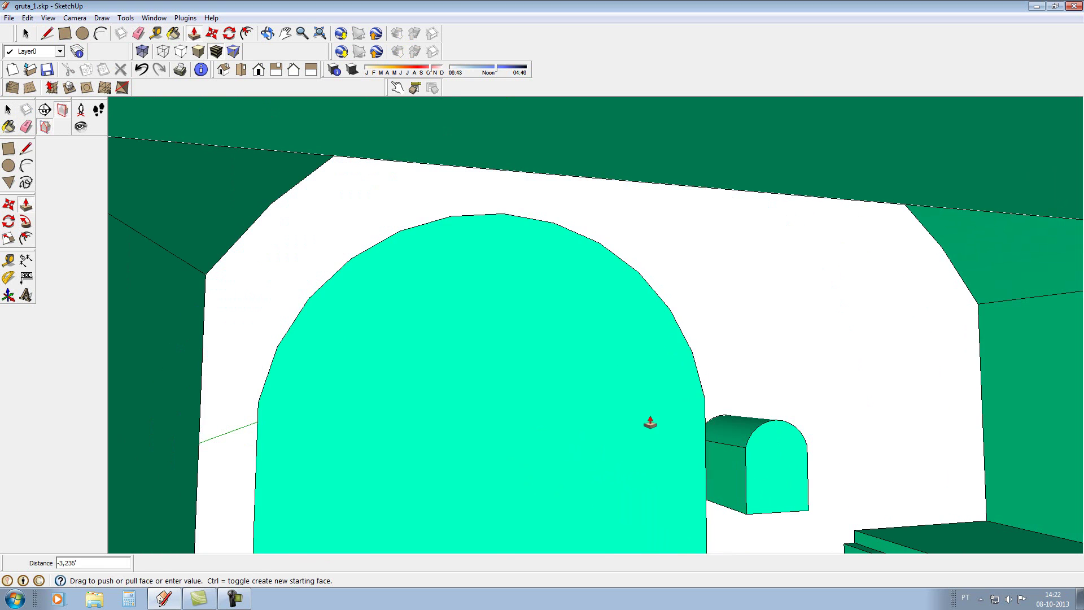
{"action": "left_click", "coordinate": [613, 404]}
{"action": "scroll", "coordinate": [611, 404], "scroll_direction": "down", "scroll_amount": 3}
{"action": "left_click", "coordinate": [268, 33]}
{"action": "left_click_drag", "start_coordinate": [489, 358], "coordinate": [746, 372]}
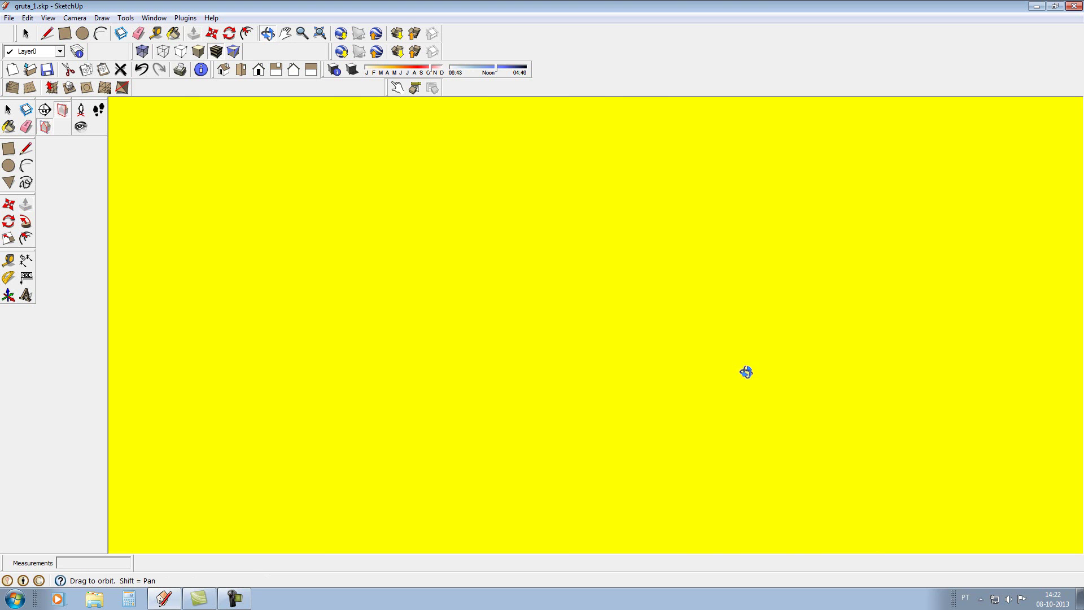
Orbit and zoom in close on the cave room's arched front wall
{"action": "mouse_move", "coordinate": [697, 327]}
{"action": "left_mouse_down"}
{"action": "mouse_move", "coordinate": [746, 365]}
{"action": "mouse_move", "coordinate": [630, 299]}
{"action": "mouse_move", "coordinate": [922, 407]}
{"action": "left_mouse_up"}
{"action": "scroll", "coordinate": [830, 367], "scroll_direction": "down", "scroll_amount": 3}
{"action": "scroll", "coordinate": [790, 373], "scroll_direction": "up", "scroll_amount": 4}
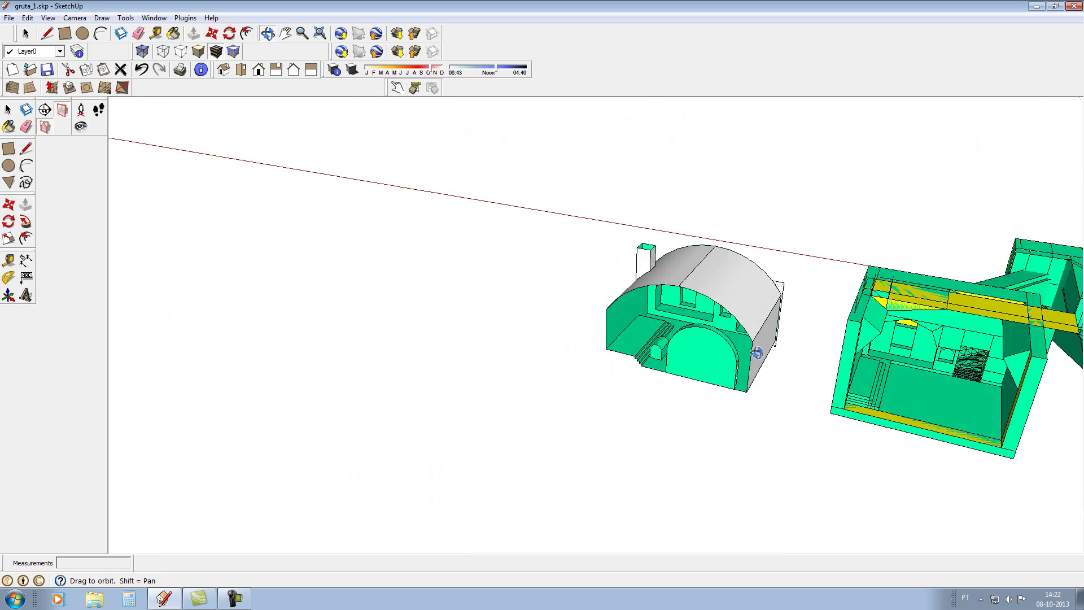
{"action": "scroll", "coordinate": [761, 380], "scroll_direction": "up", "scroll_amount": 4}
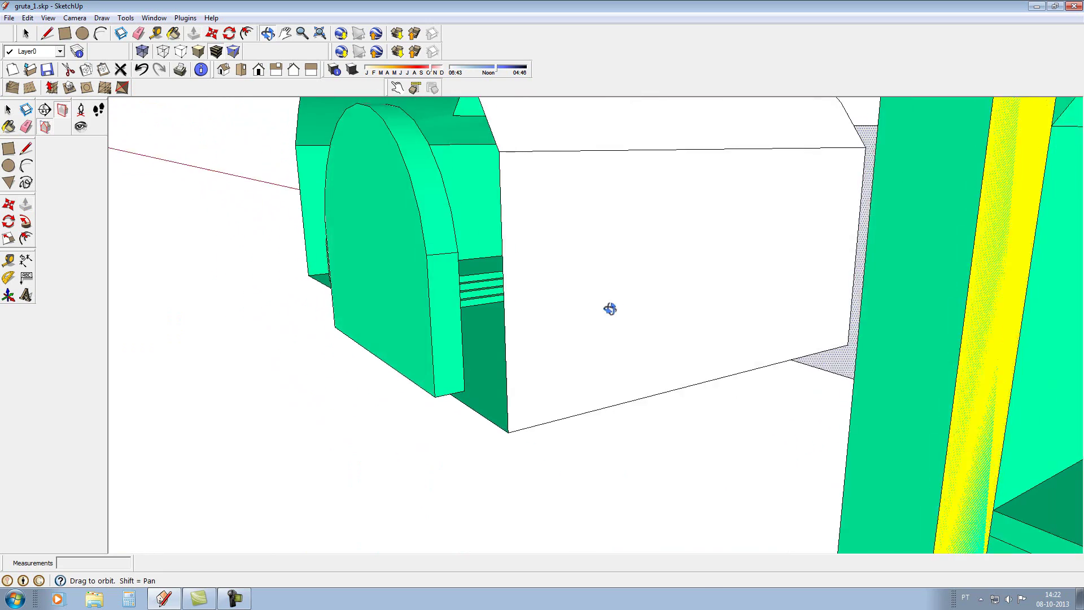
{"action": "mouse_move", "coordinate": [762, 380]}
{"action": "left_mouse_down"}
{"action": "mouse_move", "coordinate": [527, 327]}
{"action": "mouse_move", "coordinate": [533, 402]}
{"action": "mouse_move", "coordinate": [576, 389]}
{"action": "mouse_move", "coordinate": [537, 416]}
{"action": "mouse_move", "coordinate": [552, 426]}
{"action": "mouse_move", "coordinate": [545, 431]}
{"action": "mouse_move", "coordinate": [627, 438]}
{"action": "mouse_move", "coordinate": [946, 399]}
{"action": "mouse_move", "coordinate": [833, 380]}
{"action": "mouse_move", "coordinate": [569, 416]}
{"action": "mouse_move", "coordinate": [410, 420]}
{"action": "left_mouse_up"}
Push the white wall face back to -8,267
{"action": "left_click", "coordinate": [25, 204]}
{"action": "left_click_drag", "start_coordinate": [363, 375], "coordinate": [413, 366]}
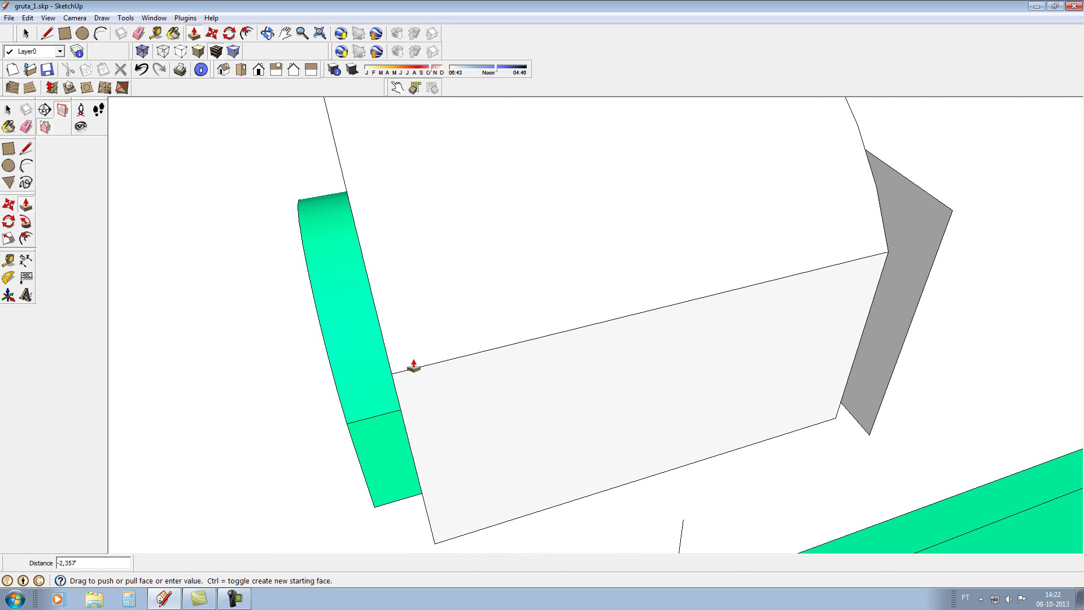
{"action": "left_click", "coordinate": [515, 361]}
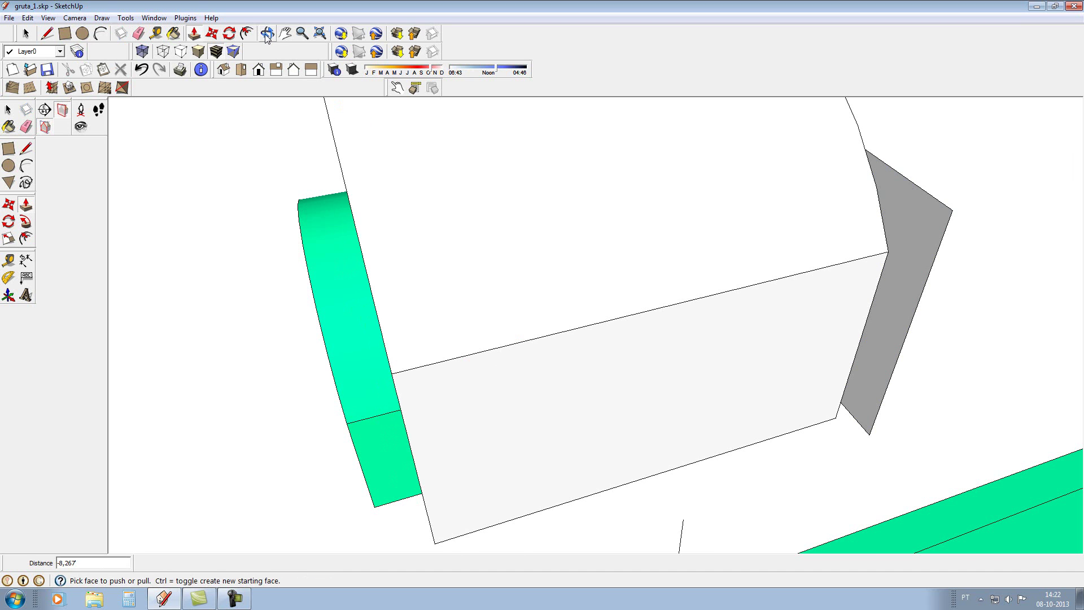
{"action": "left_click", "coordinate": [265, 34]}
{"action": "mouse_move", "coordinate": [516, 274]}
{"action": "left_mouse_down"}
{"action": "mouse_move", "coordinate": [763, 235]}
{"action": "mouse_move", "coordinate": [686, 254]}
{"action": "left_mouse_up"}
Draw a line closing the new front face, then intersect it with the model
{"action": "left_click", "coordinate": [49, 35]}
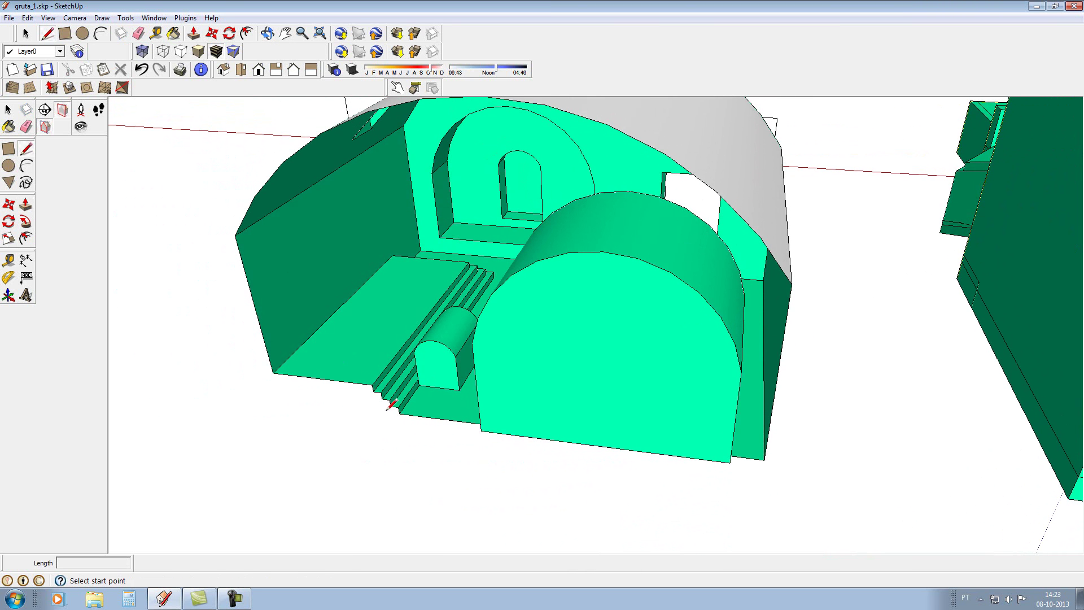
{"action": "left_click", "coordinate": [373, 385]}
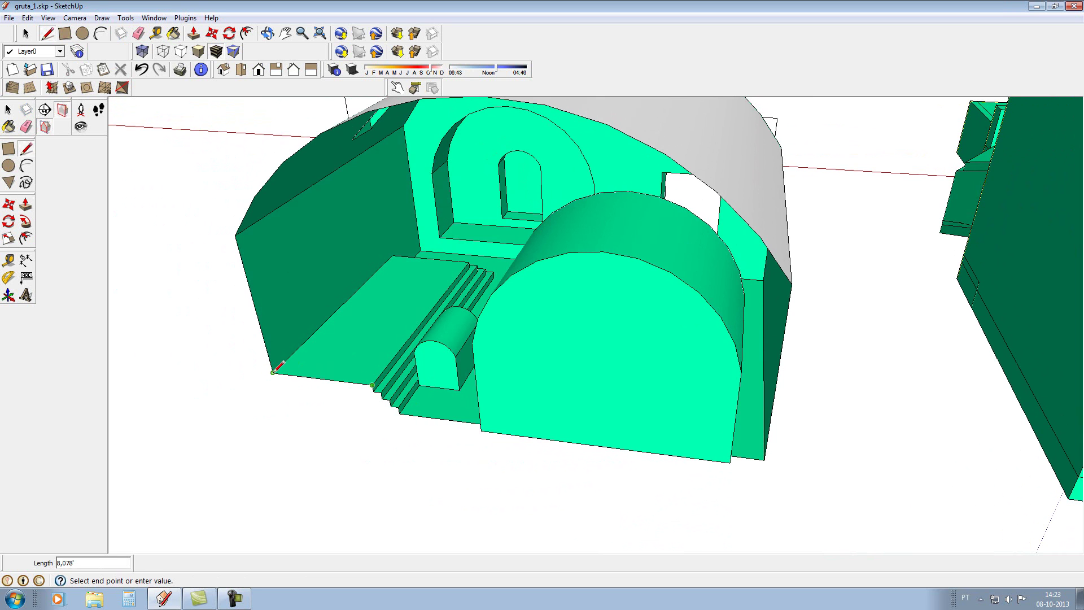
{"action": "left_click", "coordinate": [274, 372]}
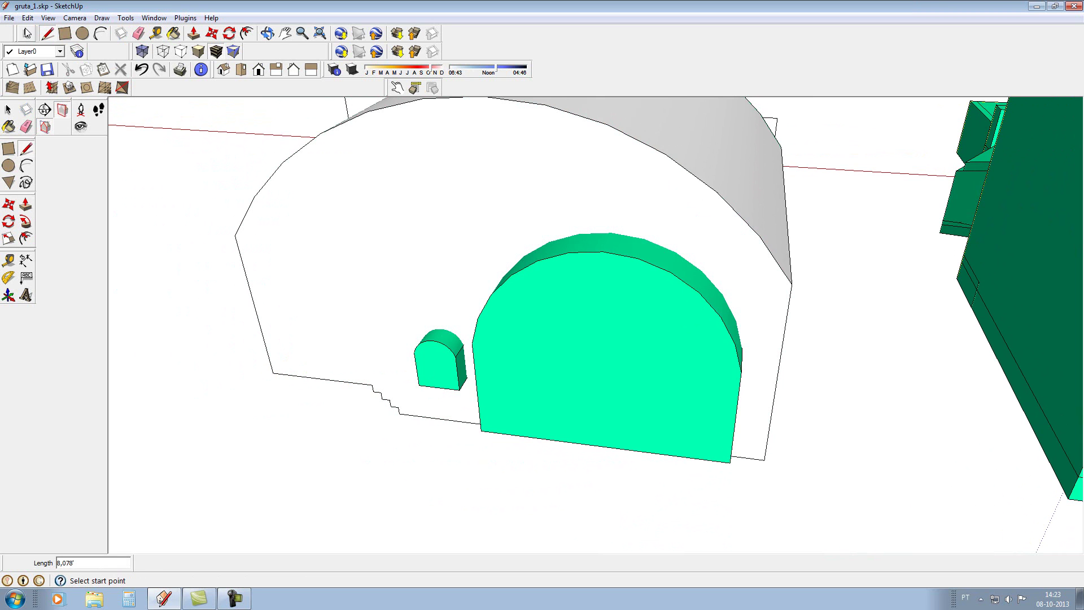
{"action": "key", "text": "space"}
{"action": "double_click", "coordinate": [439, 284]}
{"action": "right_click", "coordinate": [435, 272]}
{"action": "mouse_move", "coordinate": [466, 379]}
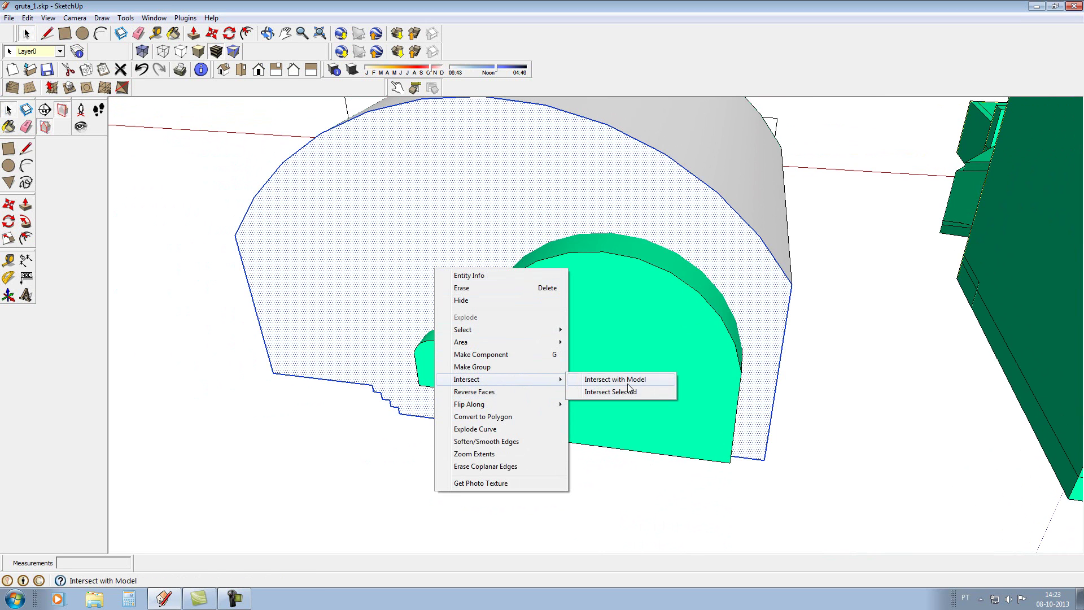
{"action": "left_click", "coordinate": [629, 380]}
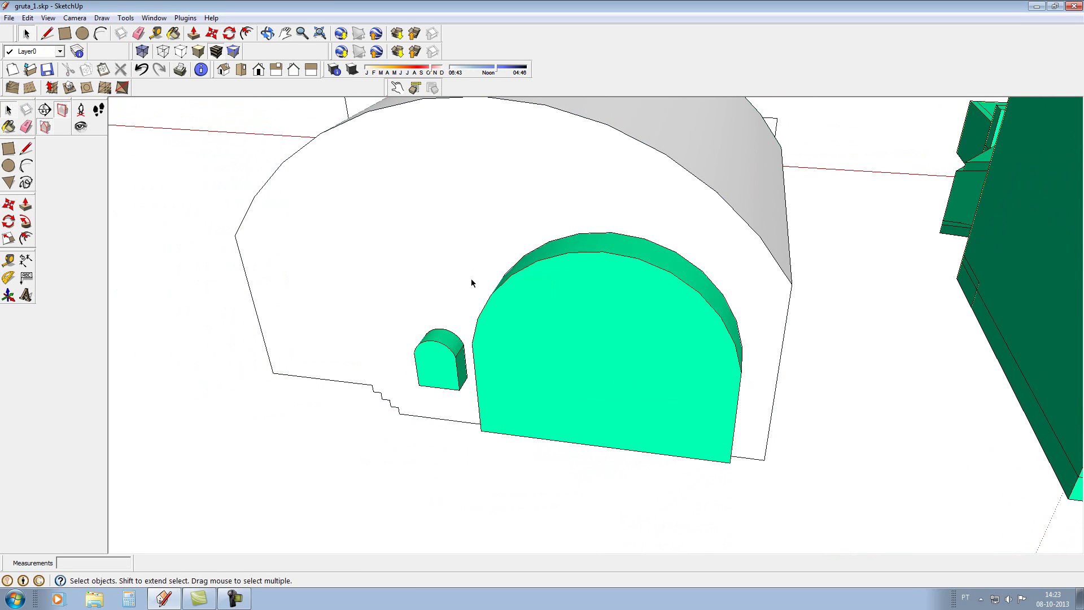
Switch to Wireframe style and zoom in on the arch and window bases
{"action": "left_click", "coordinate": [276, 35]}
{"action": "mouse_move", "coordinate": [402, 224]}
{"action": "left_mouse_down"}
{"action": "mouse_move", "coordinate": [477, 259]}
{"action": "mouse_move", "coordinate": [465, 318]}
{"action": "mouse_move", "coordinate": [822, 290]}
{"action": "left_mouse_up"}
{"action": "scroll", "coordinate": [822, 290], "scroll_direction": "down", "scroll_amount": 5}
{"action": "left_click_drag", "start_coordinate": [617, 304], "coordinate": [741, 305]}
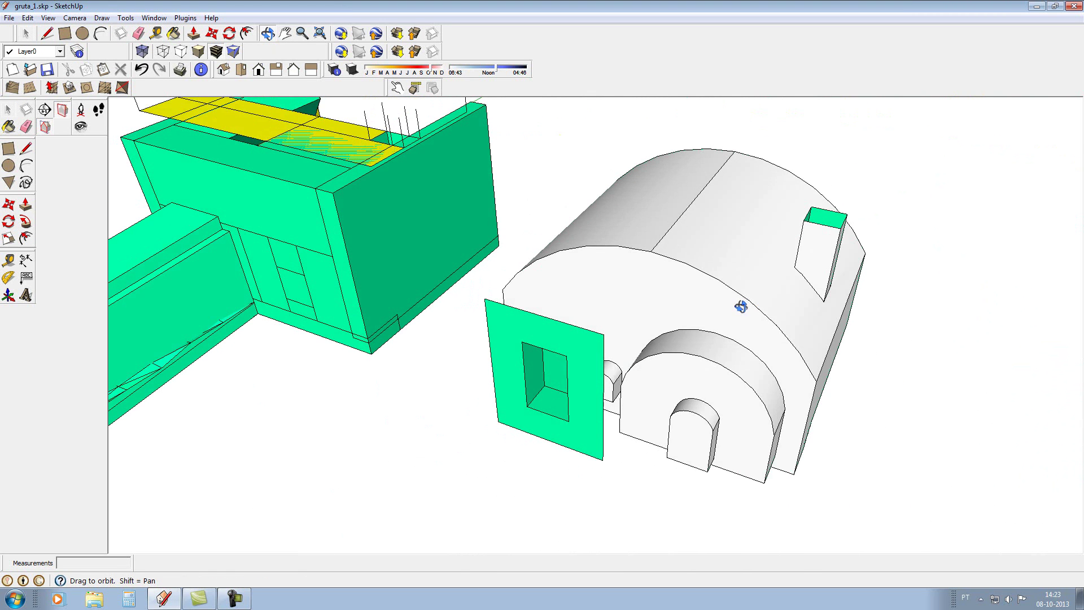
{"action": "left_click", "coordinate": [164, 51]}
{"action": "left_click_drag", "start_coordinate": [729, 158], "coordinate": [757, 265]}
{"action": "scroll", "coordinate": [728, 288], "scroll_direction": "up", "scroll_amount": 1}
{"action": "scroll", "coordinate": [700, 316], "scroll_direction": "up", "scroll_amount": 2}
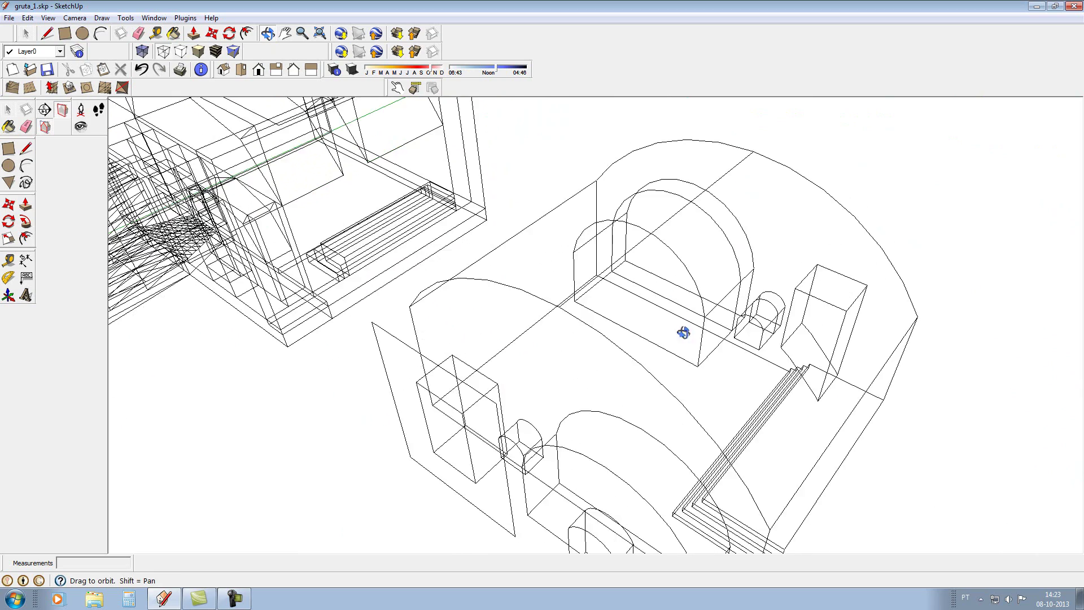
{"action": "scroll", "coordinate": [737, 328], "scroll_direction": "up", "scroll_amount": 2}
{"action": "scroll", "coordinate": [745, 319], "scroll_direction": "up", "scroll_amount": 1}
{"action": "left_click_drag", "start_coordinate": [746, 318], "coordinate": [740, 308]}
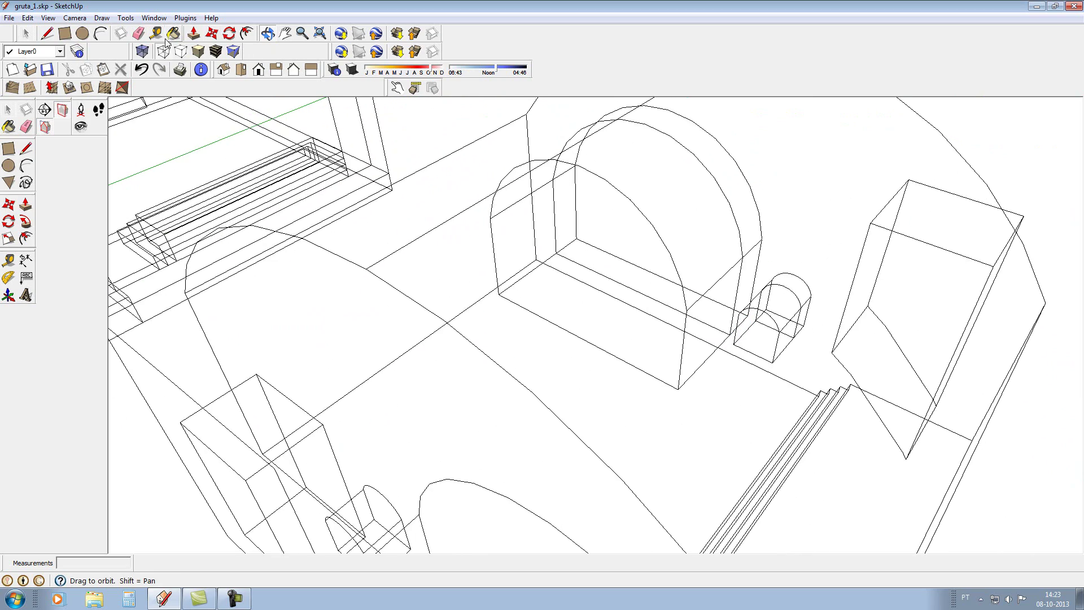
Erase the leftover edges at the large arch and small window bottoms
{"action": "left_click", "coordinate": [139, 33]}
{"action": "left_click_drag", "start_coordinate": [689, 379], "coordinate": [682, 389]}
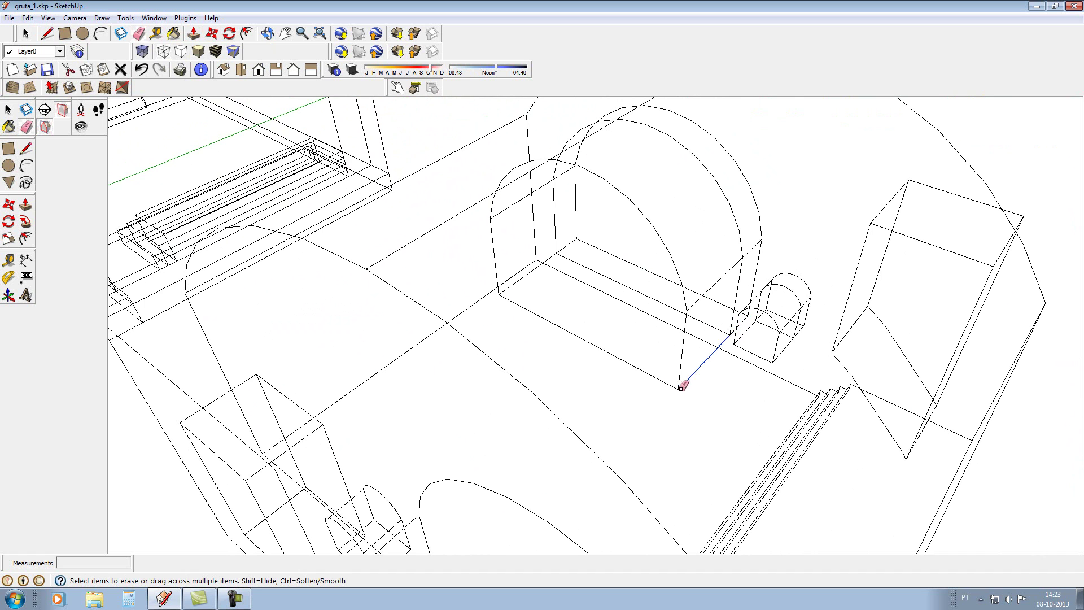
{"action": "left_click_drag", "start_coordinate": [695, 309], "coordinate": [690, 305]}
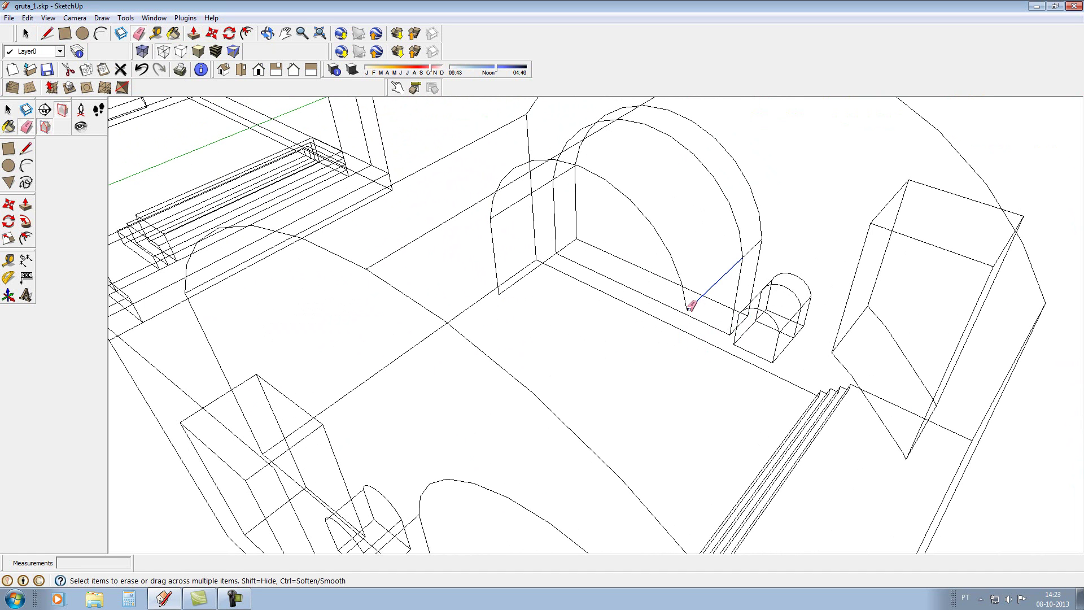
{"action": "left_click_drag", "start_coordinate": [490, 218], "coordinate": [492, 214]}
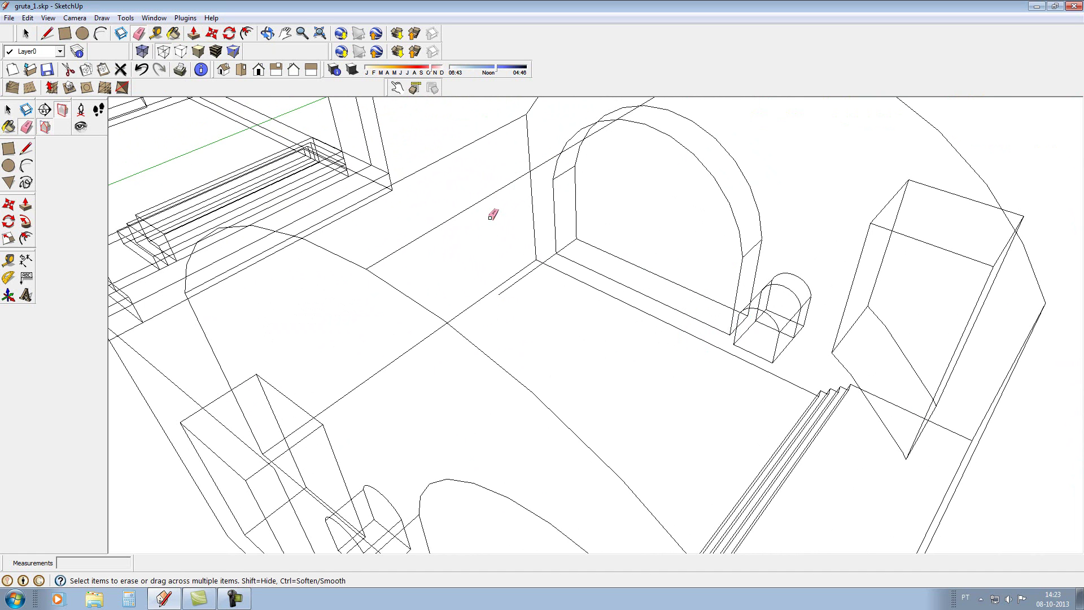
{"action": "left_click", "coordinate": [509, 287]}
{"action": "left_click_drag", "start_coordinate": [779, 358], "coordinate": [774, 361]}
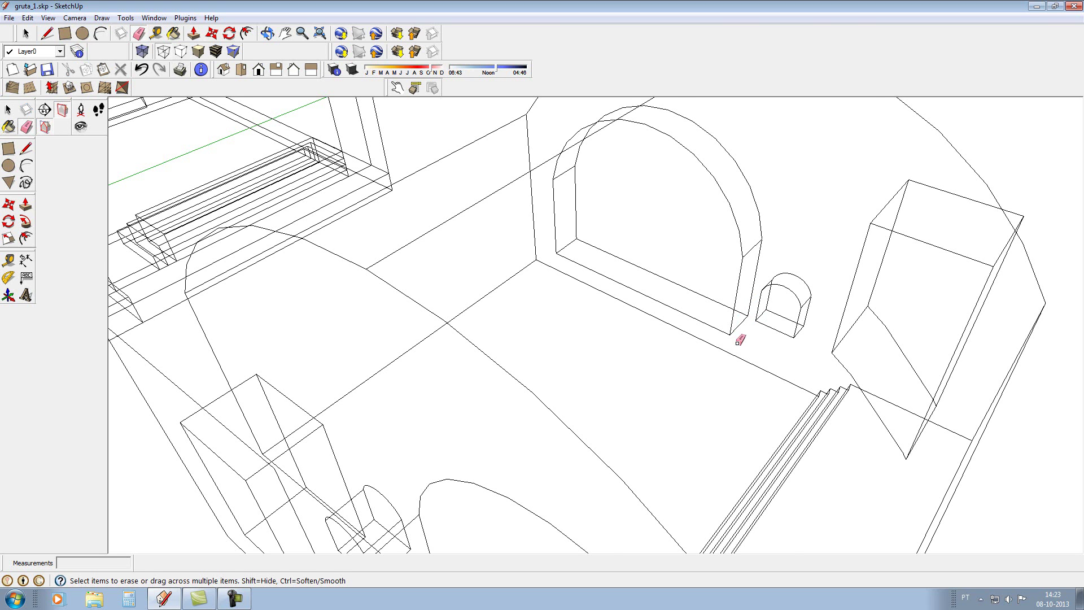
{"action": "scroll", "coordinate": [738, 338], "scroll_direction": "down", "scroll_amount": 2}
{"action": "scroll", "coordinate": [738, 337], "scroll_direction": "down", "scroll_amount": 1}
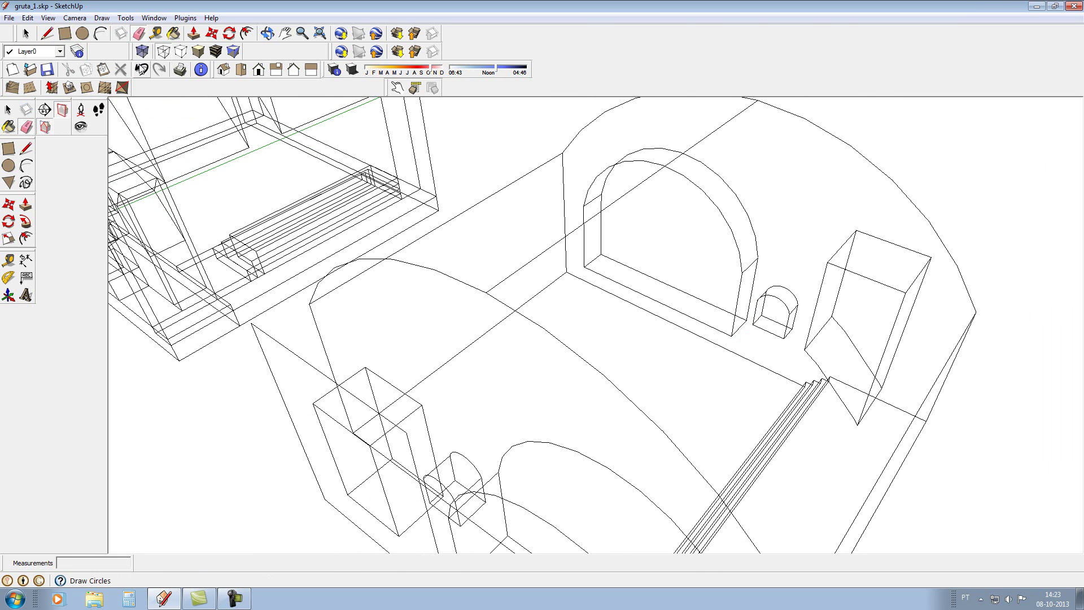
Return to Shaded With Textures and delete the large arch and small window faces
{"action": "left_click", "coordinate": [216, 51]}
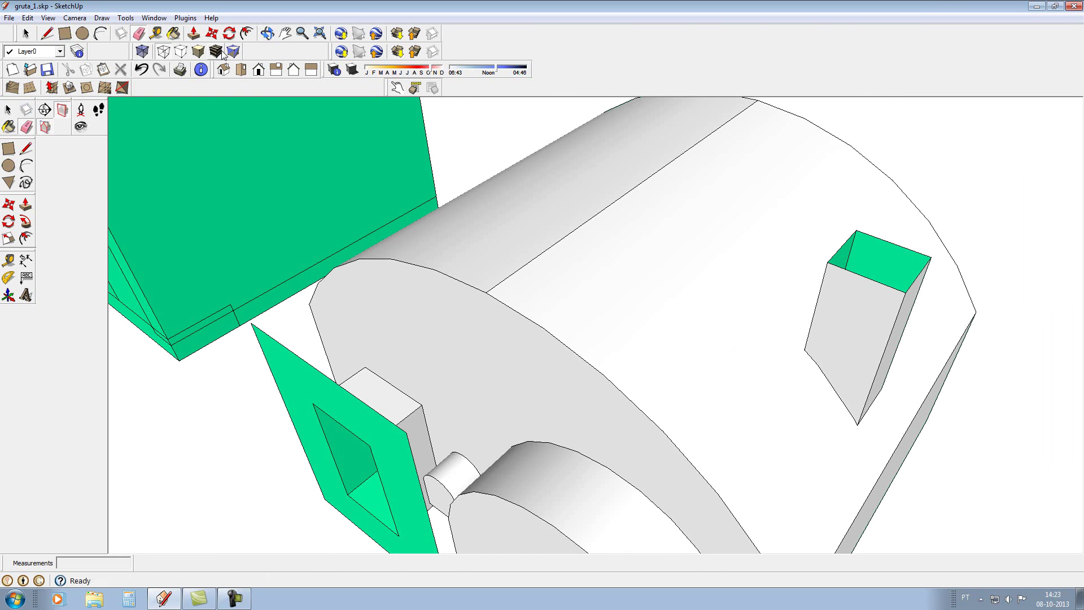
{"action": "left_click", "coordinate": [267, 34]}
{"action": "mouse_move", "coordinate": [593, 309]}
{"action": "left_mouse_down"}
{"action": "mouse_move", "coordinate": [497, 350]}
{"action": "mouse_move", "coordinate": [626, 353]}
{"action": "left_mouse_up"}
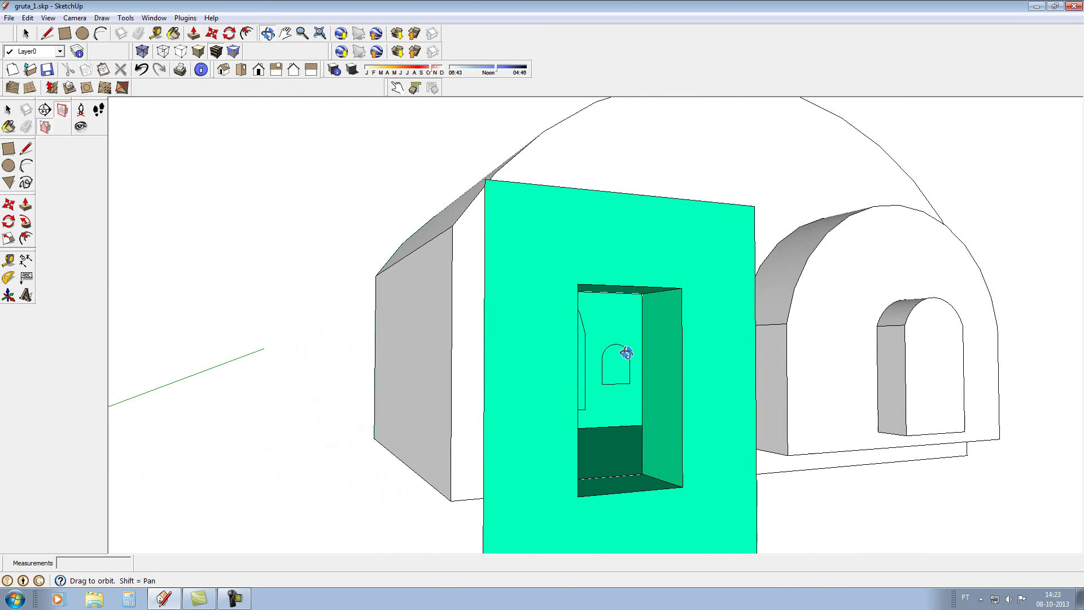
{"action": "scroll", "coordinate": [626, 353], "scroll_direction": "up", "scroll_amount": 3}
{"action": "scroll", "coordinate": [633, 347], "scroll_direction": "up", "scroll_amount": 2}
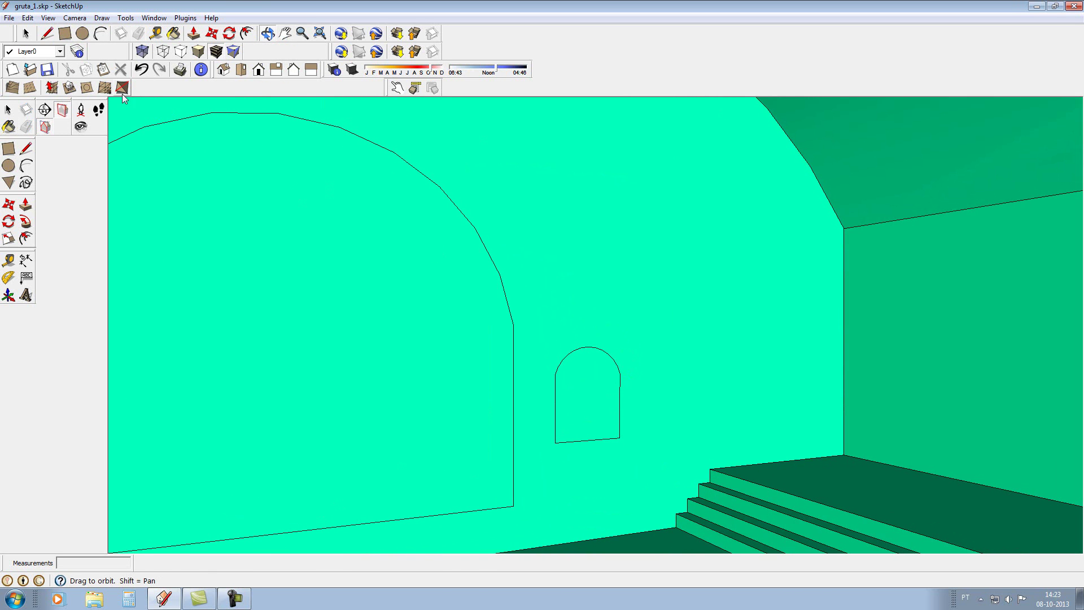
{"action": "left_click", "coordinate": [25, 35]}
{"action": "left_click", "coordinate": [296, 330]}
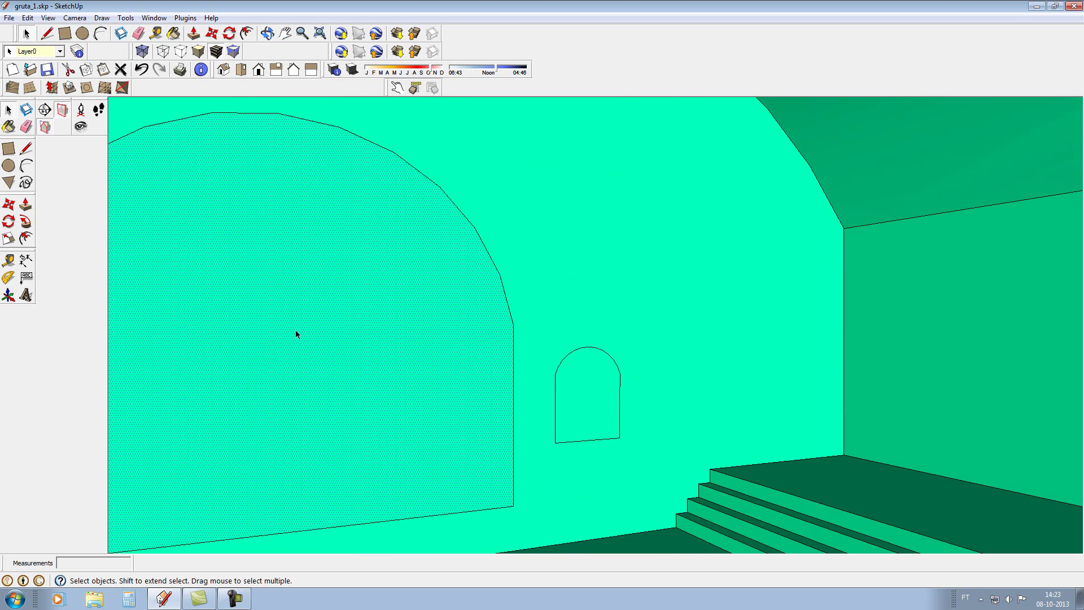
{"action": "key", "text": "Delete"}
{"action": "left_click", "coordinate": [605, 419]}
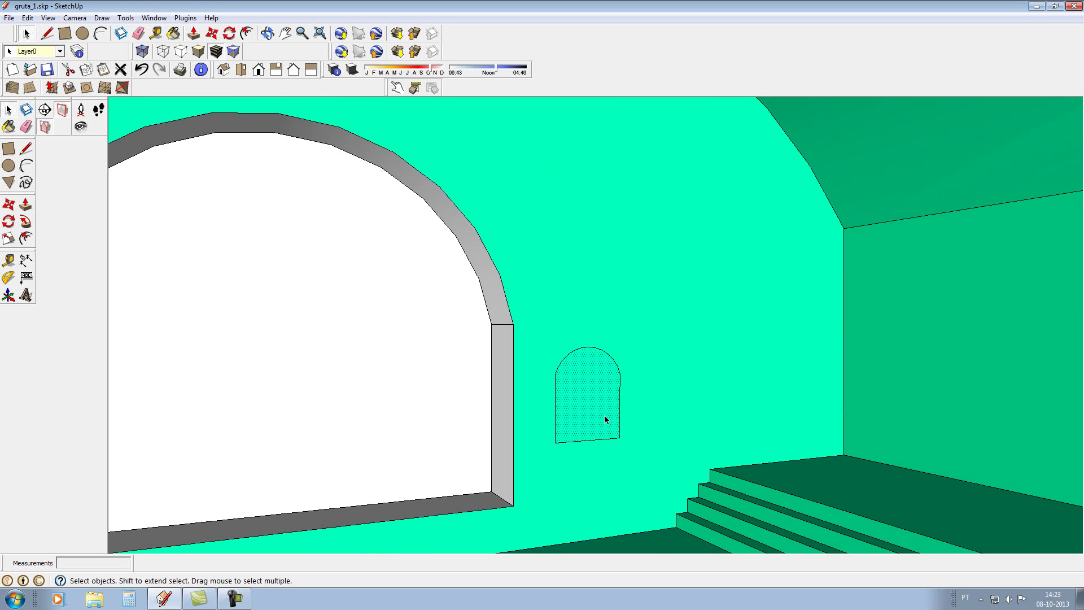
{"action": "key", "text": "Delete"}
Reverse the arch and window reveal faces so their green side shows
{"action": "left_click", "coordinate": [357, 368]}
{"action": "left_click", "coordinate": [496, 421], "text": "ctrl"}
{"action": "left_click", "coordinate": [497, 292], "text": "ctrl"}
{"action": "left_click", "coordinate": [593, 430], "text": "ctrl"}
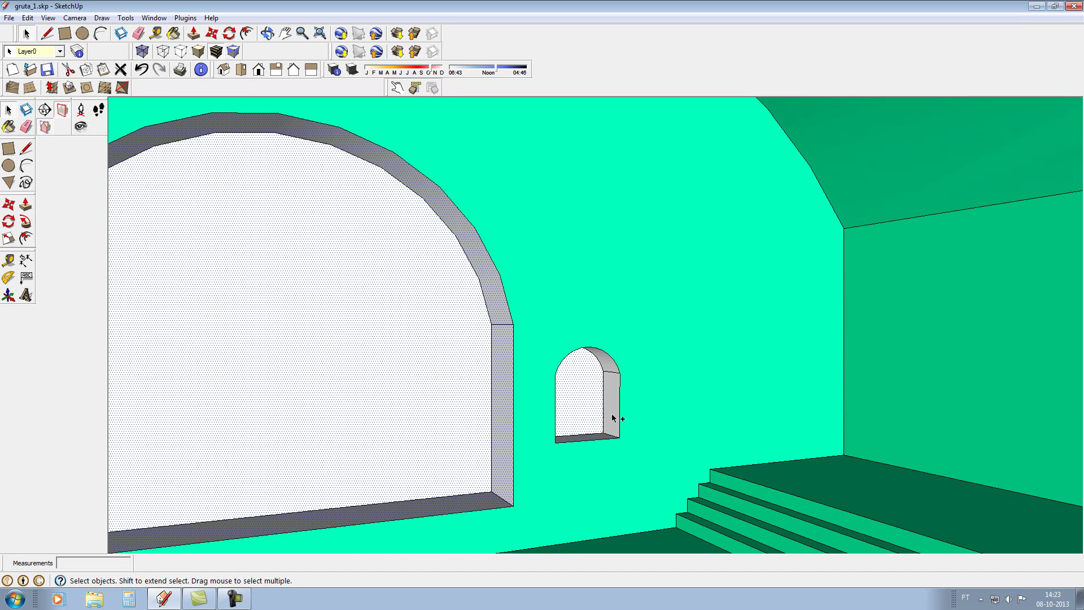
{"action": "right_click", "coordinate": [599, 374]}
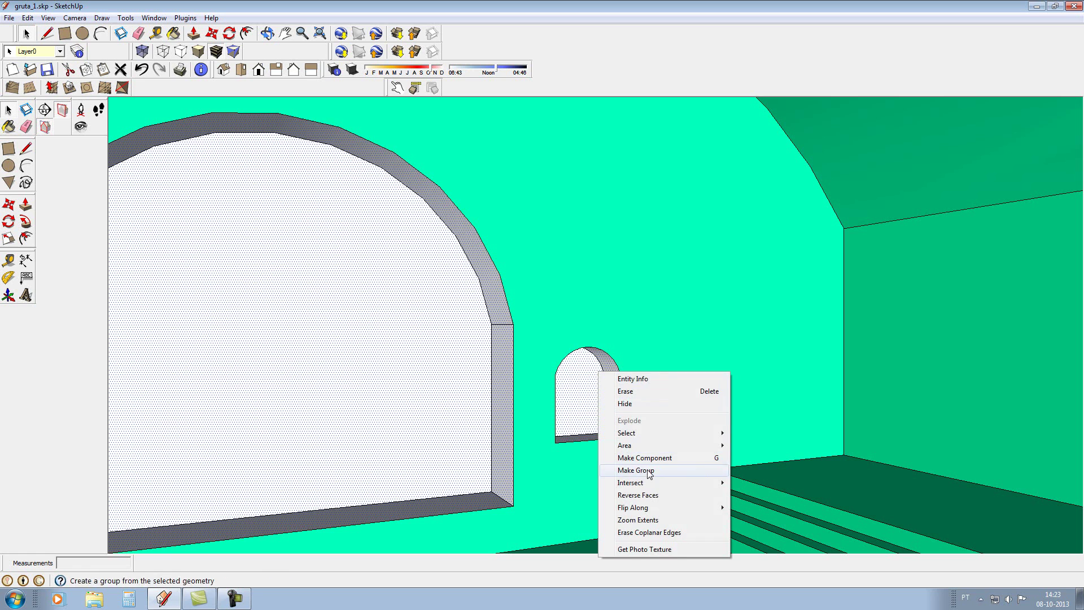
{"action": "left_click", "coordinate": [660, 496]}
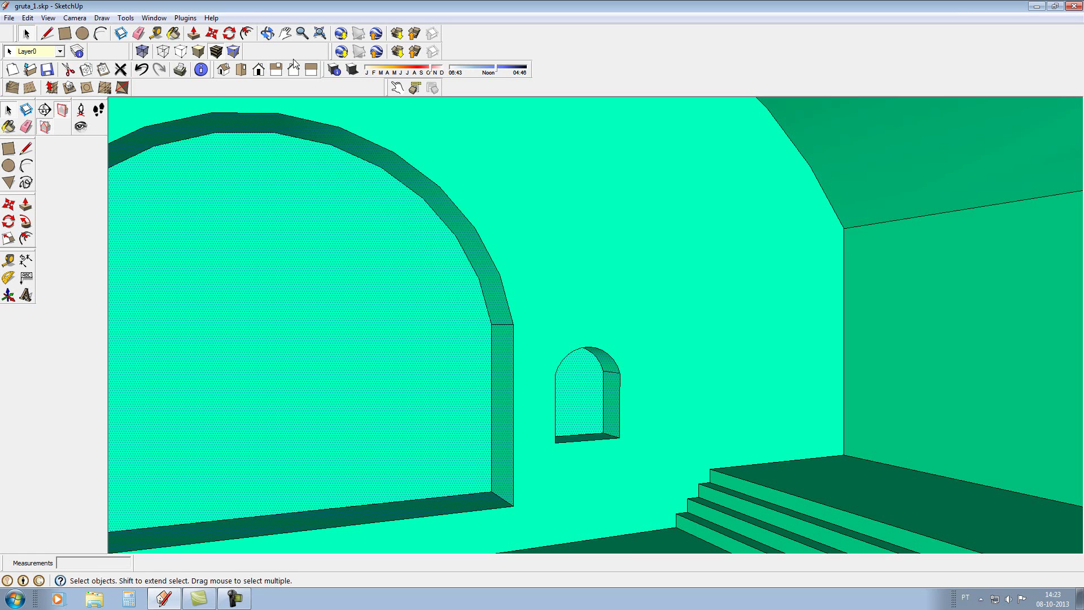
Reverse the remaining grey jamb faces of the arch and window to green
{"action": "left_click", "coordinate": [80, 126]}
{"action": "mouse_move", "coordinate": [527, 285]}
{"action": "left_mouse_down"}
{"action": "mouse_move", "coordinate": [356, 339]}
{"action": "mouse_move", "coordinate": [673, 339]}
{"action": "mouse_move", "coordinate": [706, 355]}
{"action": "mouse_move", "coordinate": [351, 355]}
{"action": "mouse_move", "coordinate": [625, 315]}
{"action": "mouse_move", "coordinate": [383, 303]}
{"action": "mouse_move", "coordinate": [325, 264]}
{"action": "left_mouse_up"}
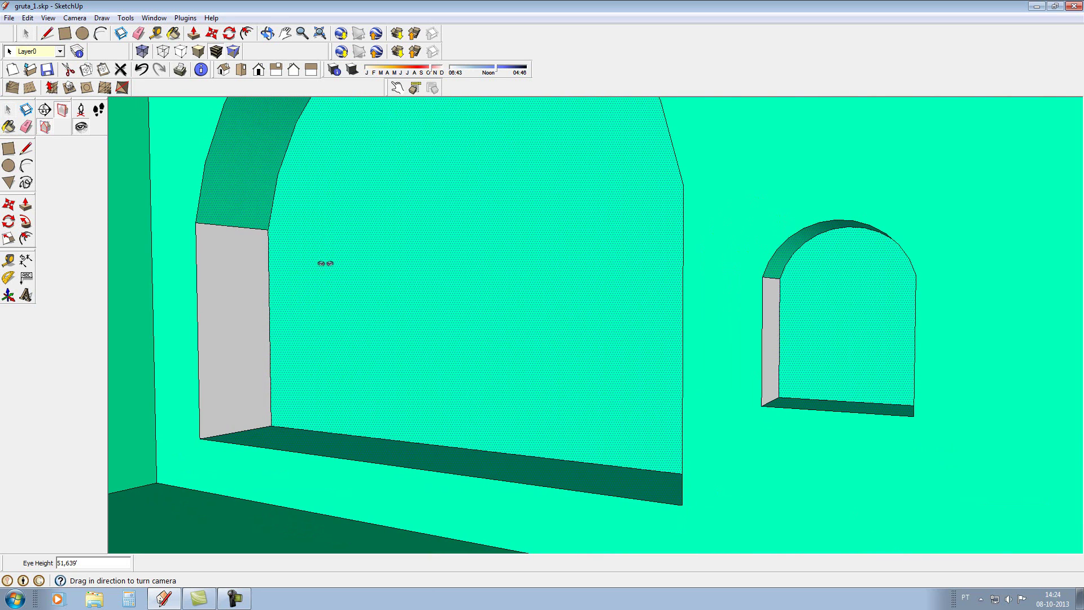
{"action": "left_click", "coordinate": [26, 33]}
{"action": "left_click", "coordinate": [247, 286]}
{"action": "left_click", "coordinate": [769, 360]}
{"action": "right_click", "coordinate": [775, 358]}
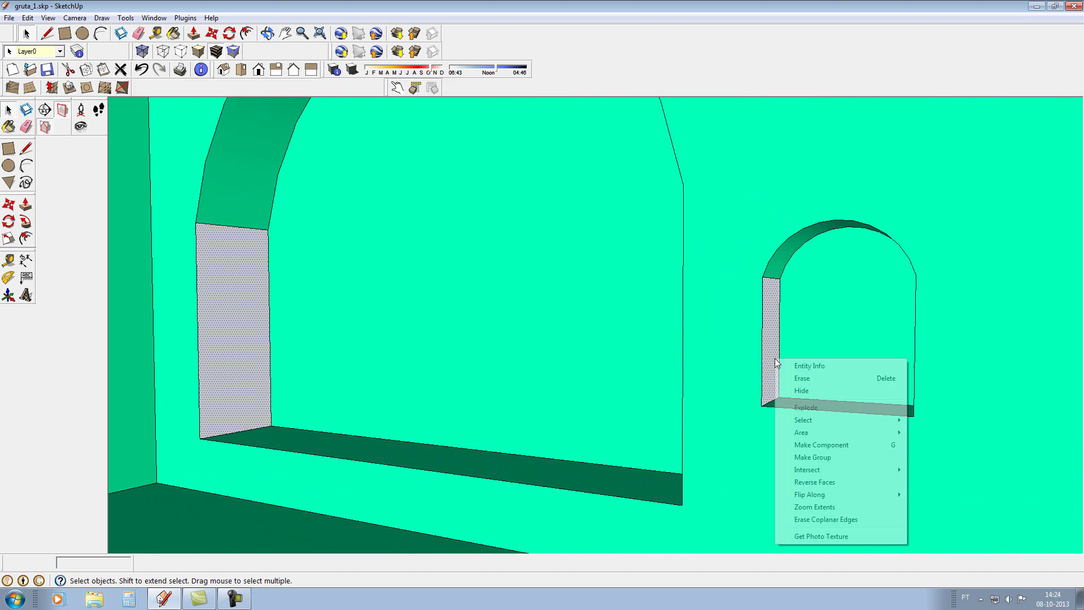
{"action": "left_click", "coordinate": [844, 484]}
Orbit out to view the whole model and save gruta_1.skp
{"action": "left_click", "coordinate": [266, 33]}
{"action": "mouse_move", "coordinate": [813, 307]}
{"action": "left_mouse_down"}
{"action": "mouse_move", "coordinate": [835, 416]}
{"action": "mouse_move", "coordinate": [804, 371]}
{"action": "left_mouse_up"}
{"action": "mouse_move", "coordinate": [679, 367]}
{"action": "left_mouse_down"}
{"action": "mouse_move", "coordinate": [653, 342]}
{"action": "mouse_move", "coordinate": [786, 341]}
{"action": "mouse_move", "coordinate": [734, 380]}
{"action": "mouse_move", "coordinate": [426, 363]}
{"action": "mouse_move", "coordinate": [172, 327]}
{"action": "mouse_move", "coordinate": [283, 162]}
{"action": "mouse_move", "coordinate": [193, 312]}
{"action": "mouse_move", "coordinate": [276, 387]}
{"action": "mouse_move", "coordinate": [494, 387]}
{"action": "mouse_move", "coordinate": [317, 404]}
{"action": "mouse_move", "coordinate": [390, 405]}
{"action": "left_mouse_up"}
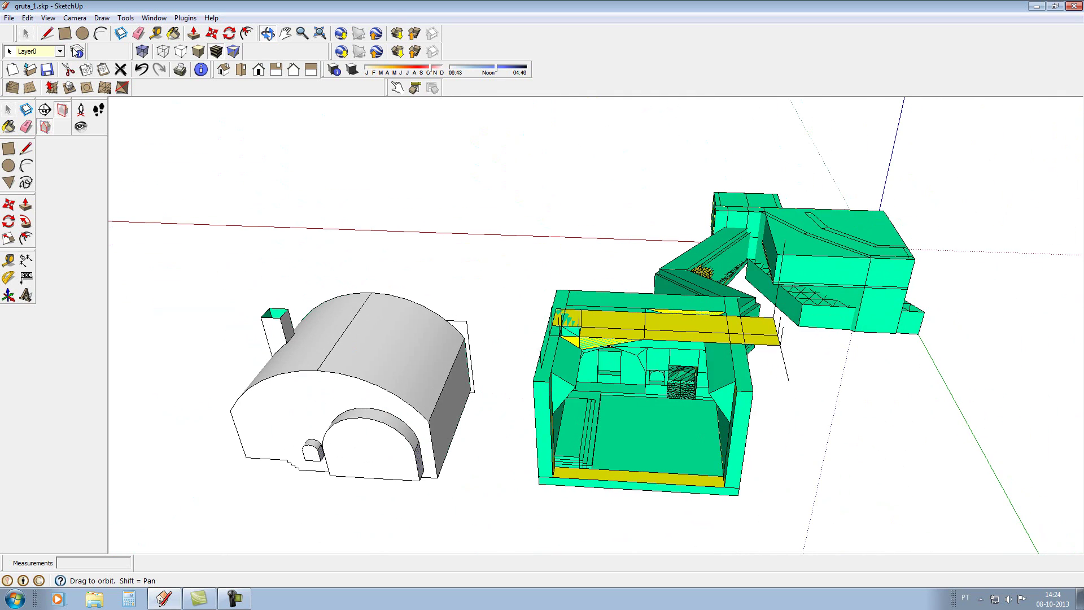
{"action": "left_click", "coordinate": [10, 18]}
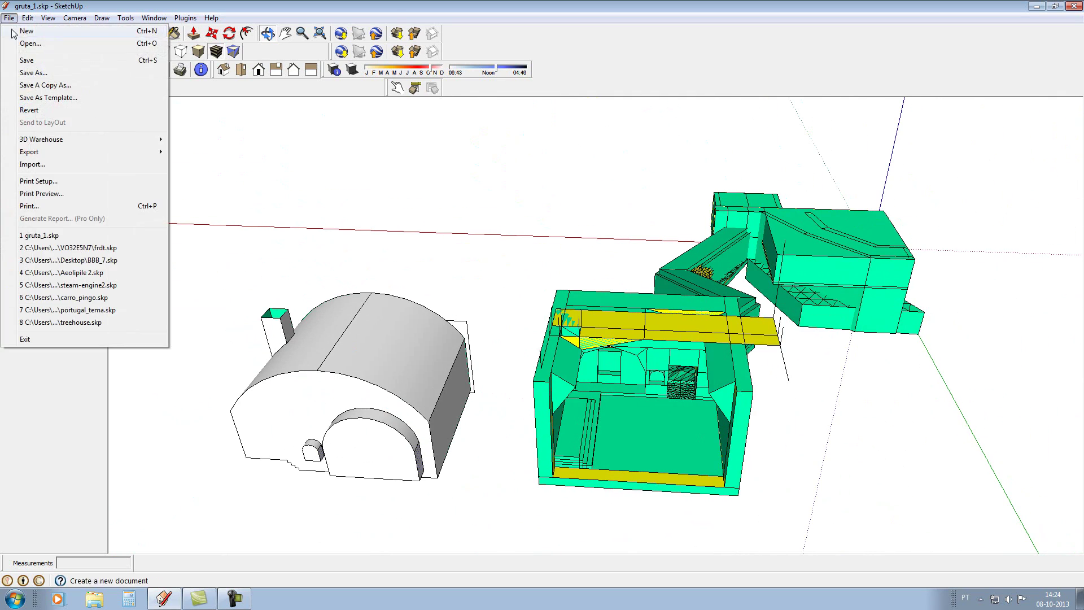
{"action": "left_click", "coordinate": [27, 60]}
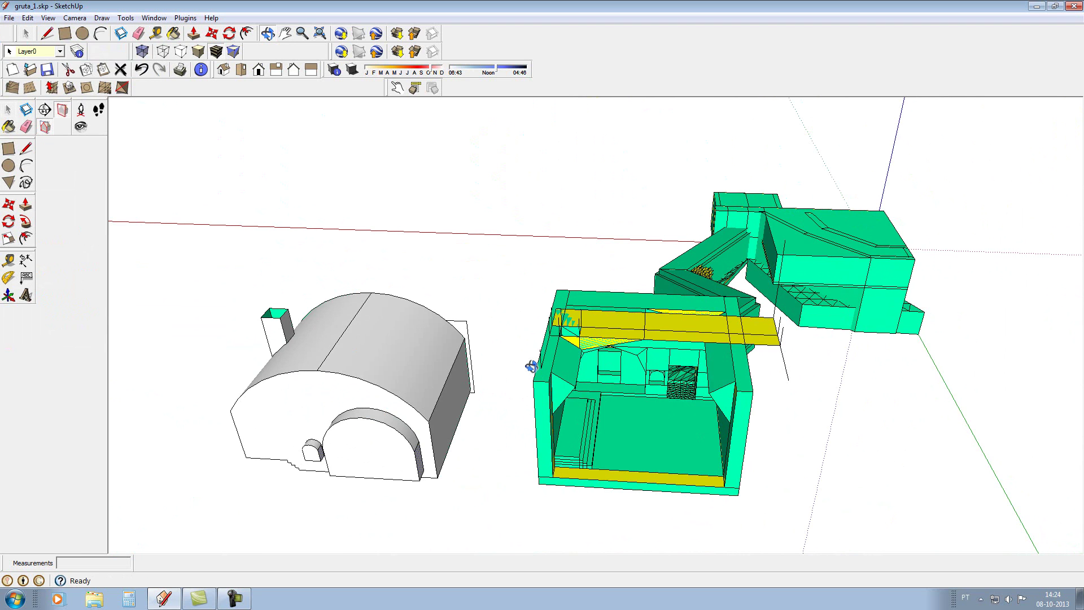